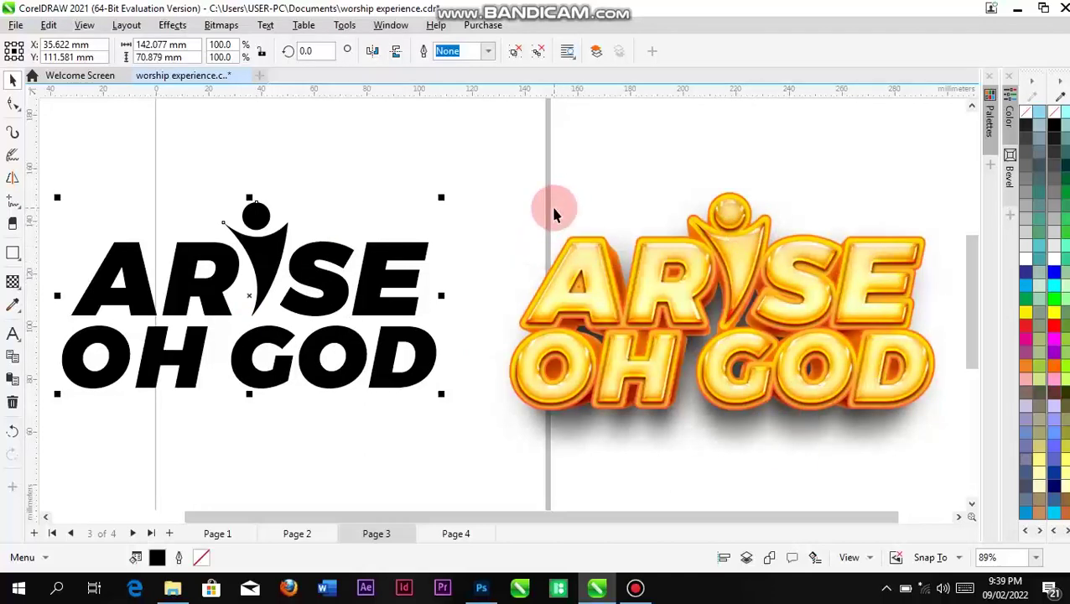
# Step: Add a new page after Page 3 and enter the two-line text "ARISE / OH GOD" on it
pyautogui.scroll(-3, 476, 241)
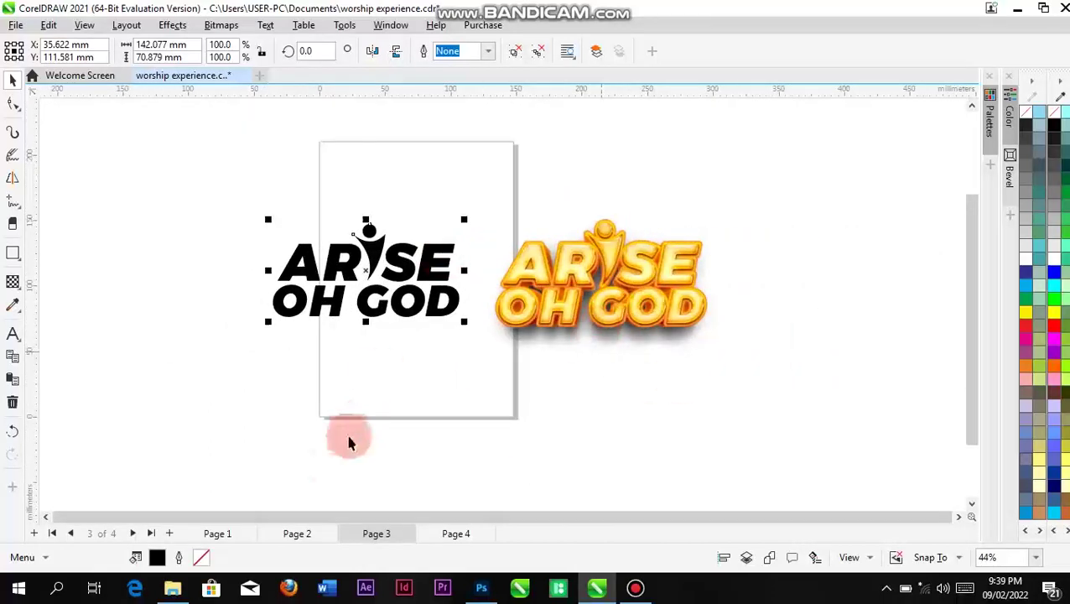
pyautogui.click(169, 534)
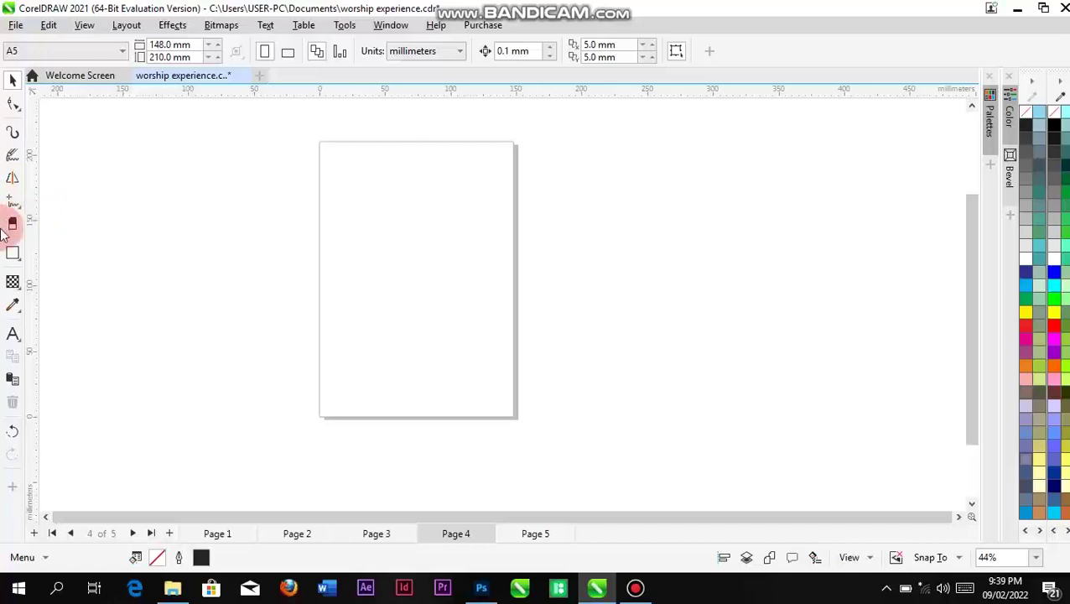
pyautogui.click(13, 334)
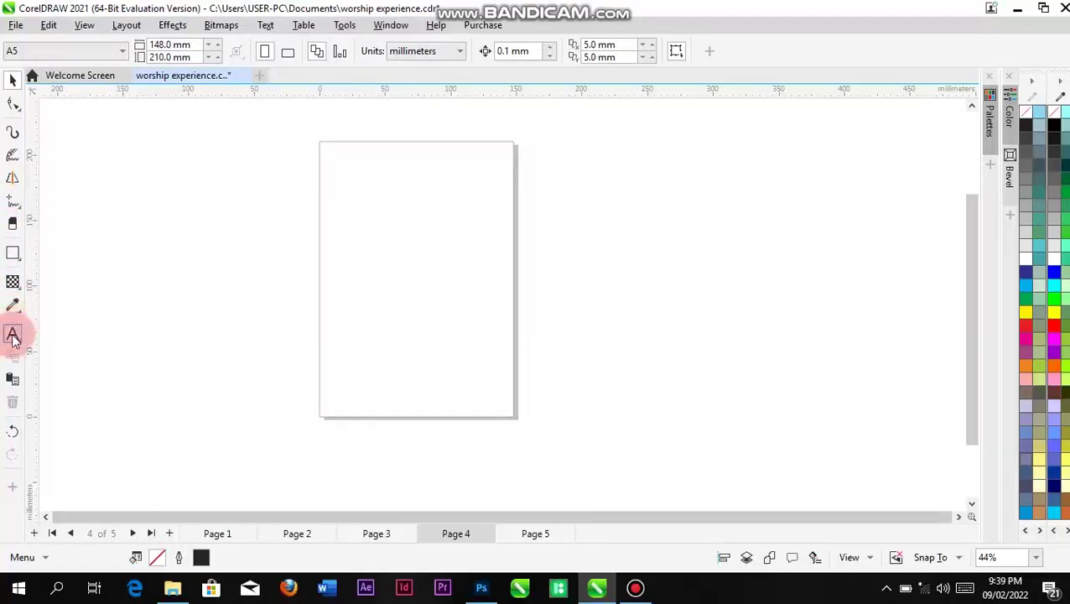
pyautogui.click(359, 252)
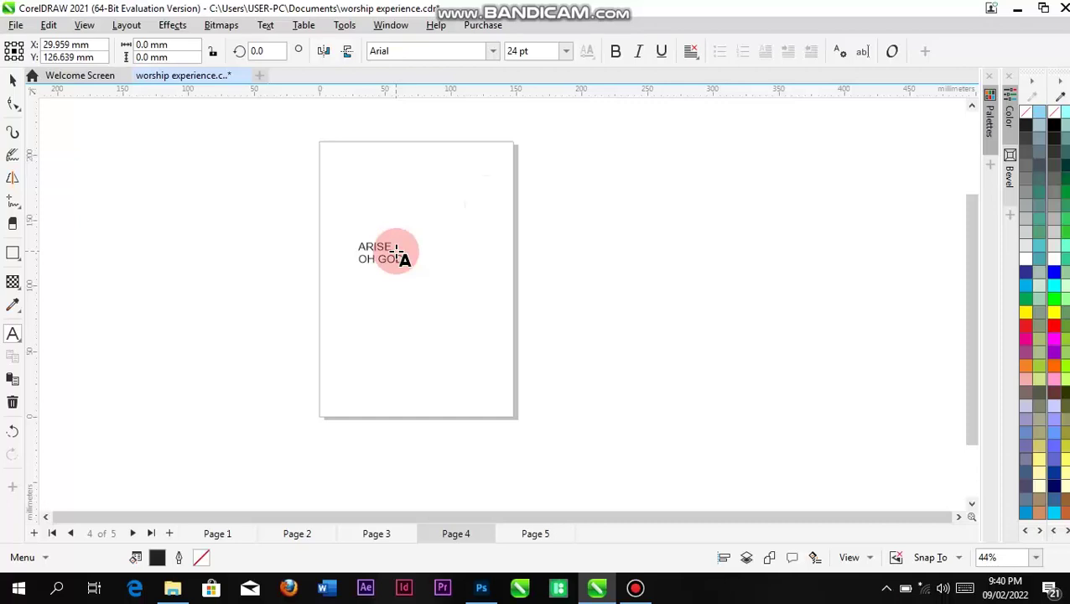
# Step: Enlarge the text proportionally to about 107 pt, make it bold, and move it up toward the page's upper left
pyautogui.click(12, 78)
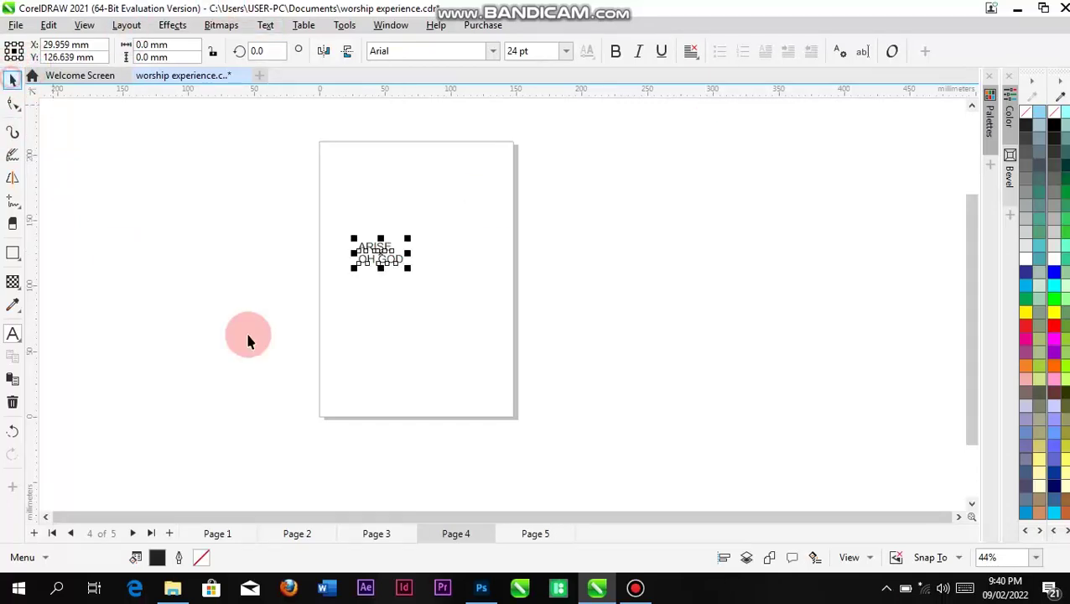
pyautogui.click(406, 269)
pyautogui.moveTo(407, 268); pyautogui.dragTo(568, 349)
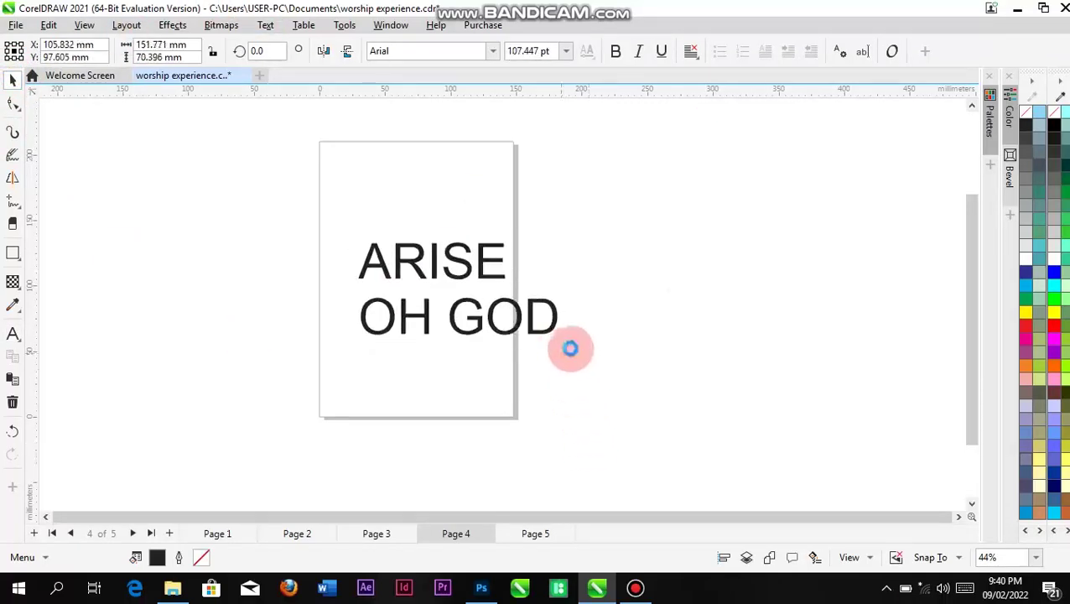
pyautogui.click(617, 53)
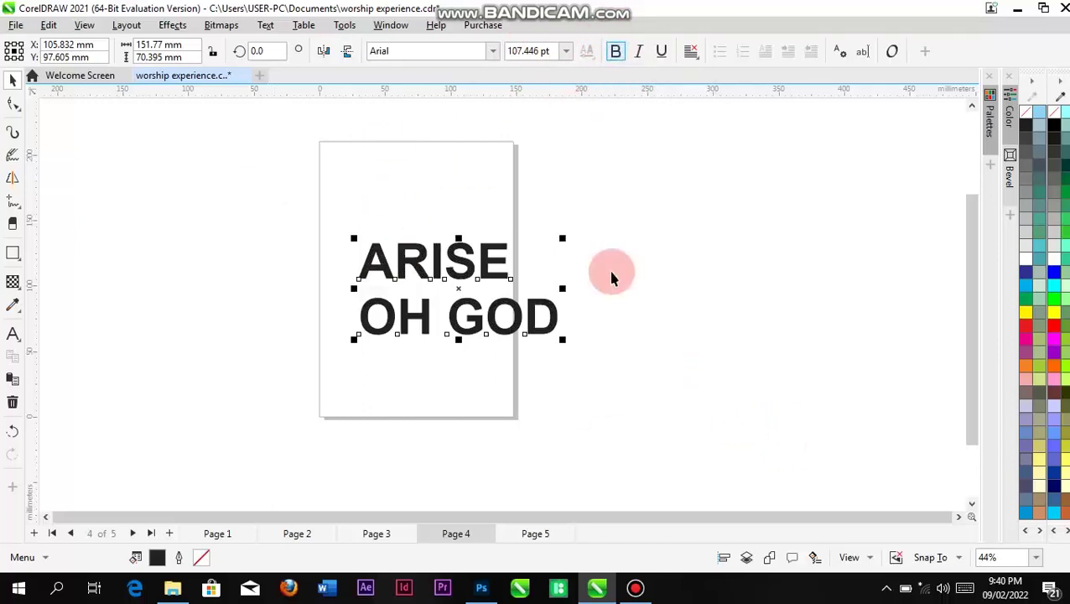
pyautogui.moveTo(469, 288); pyautogui.dragTo(440, 267)
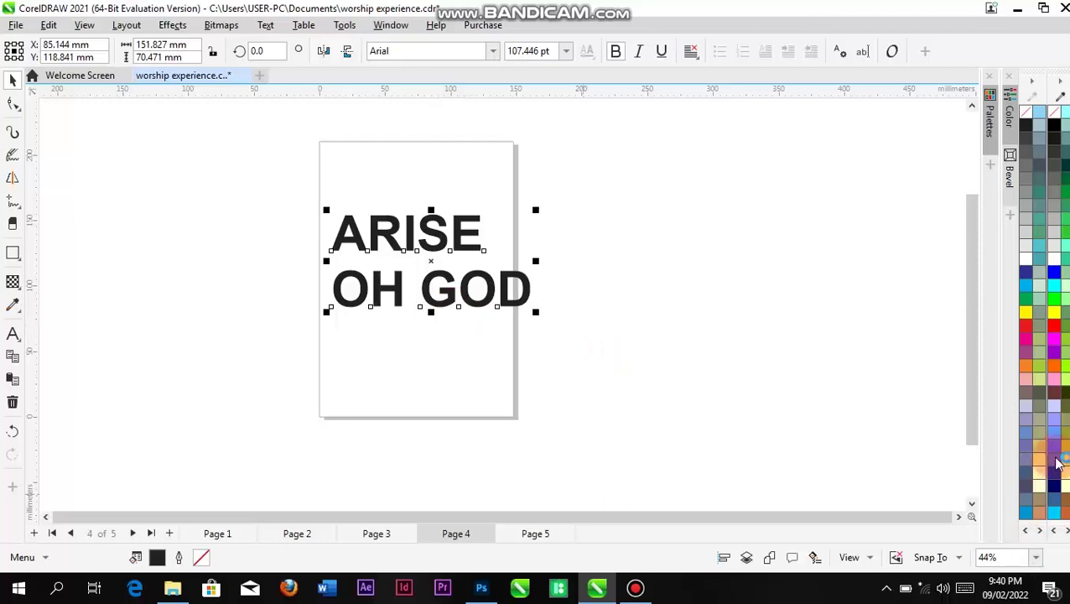
# Step: Fill the ARISE OH GOD text with black
pyautogui.click(1059, 322)
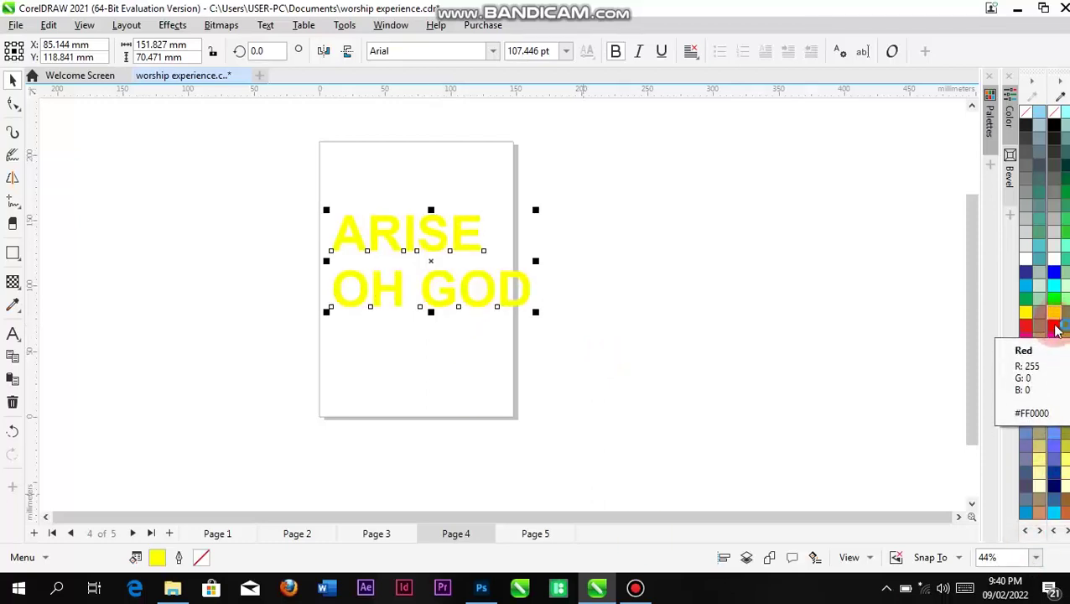
pyautogui.click(1056, 329)
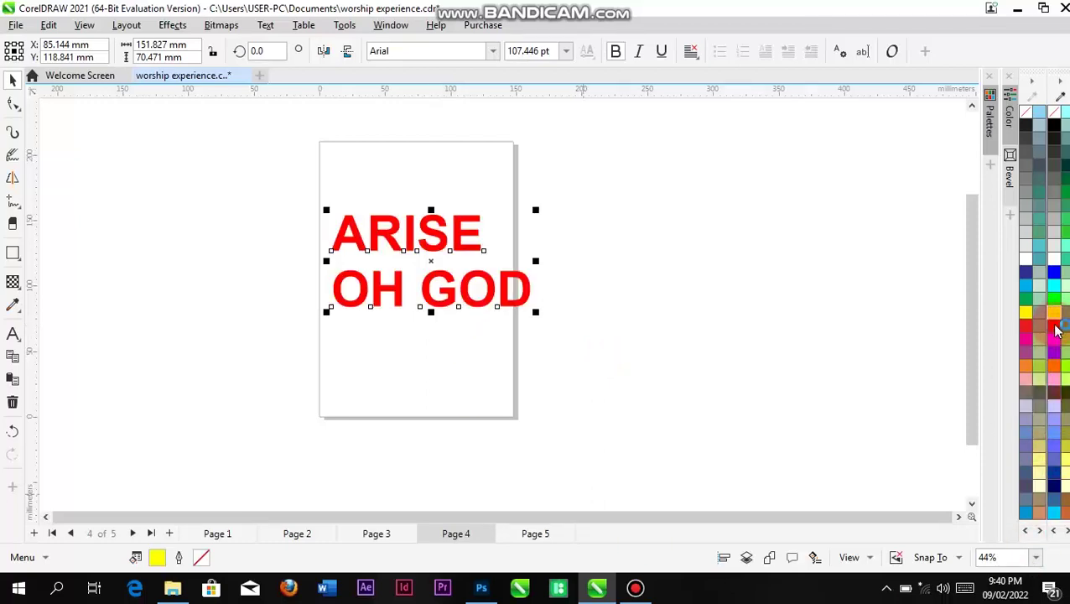
pyautogui.click(1054, 125)
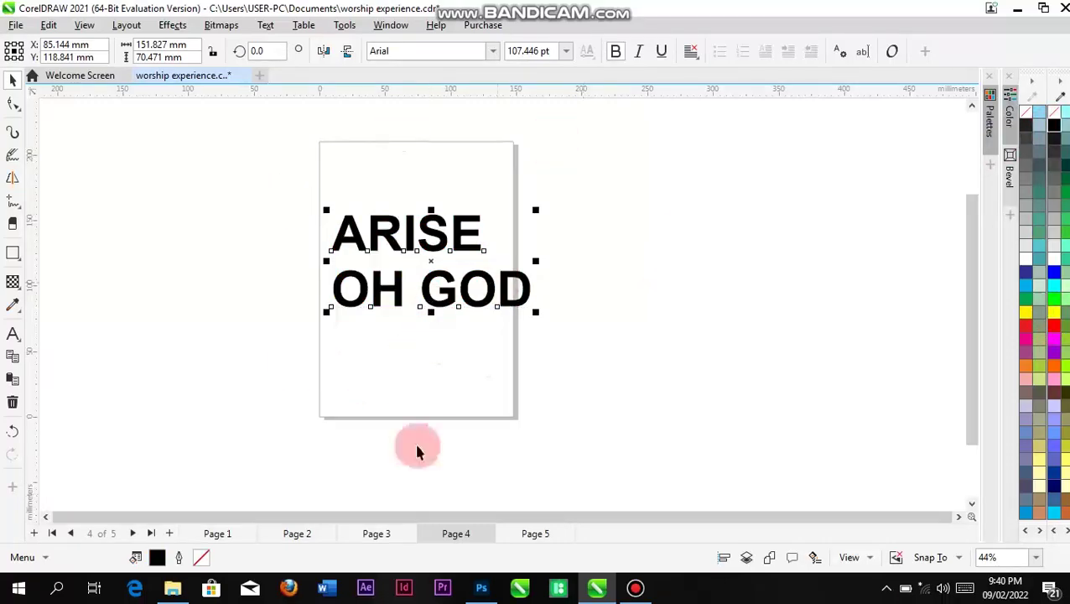
# Step: Check the reference lettering on Page 3 and set the Page 4 text's font to Montserrat Black (Italic)
pyautogui.click(384, 535)
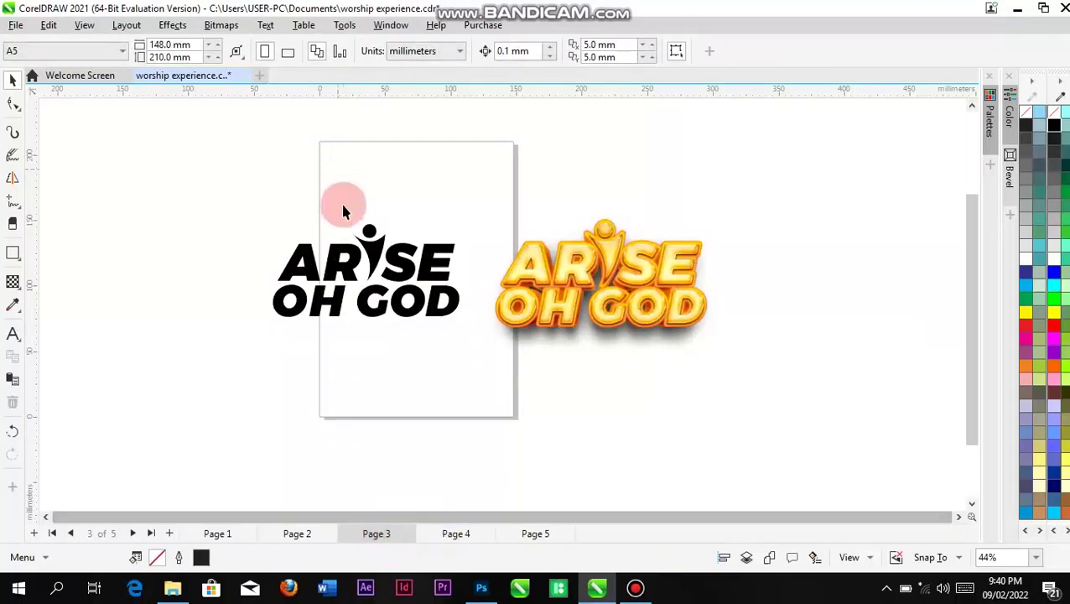
pyautogui.click(335, 281)
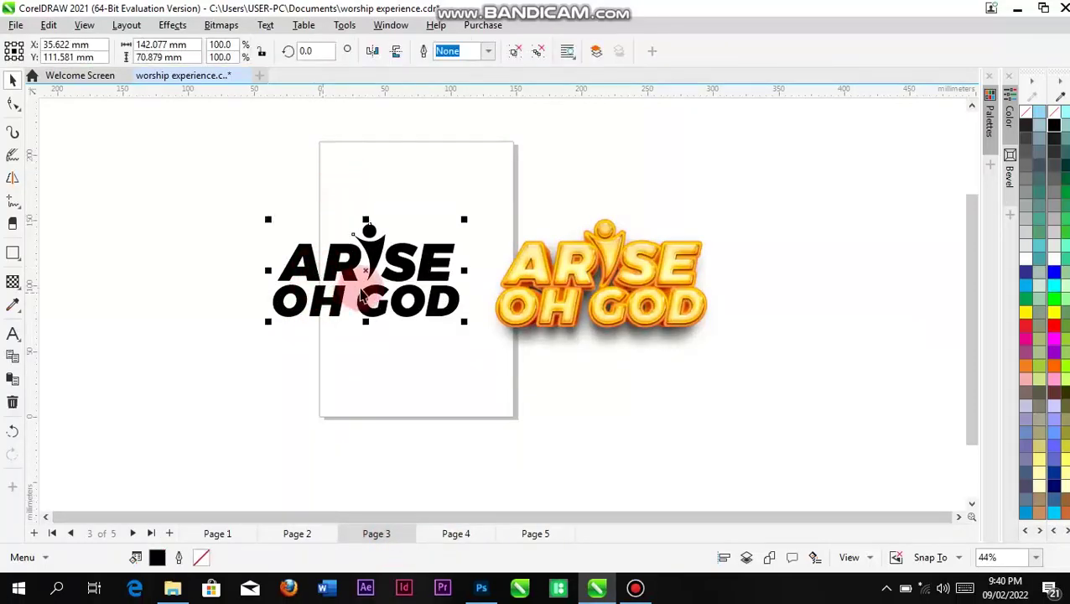
pyautogui.click(455, 534)
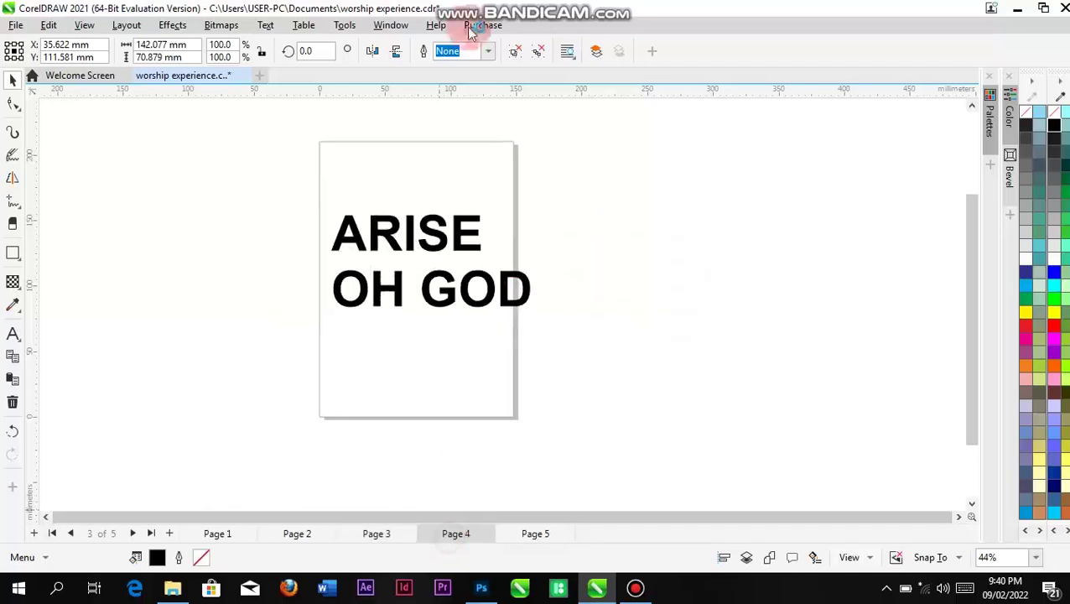
pyautogui.click(411, 242)
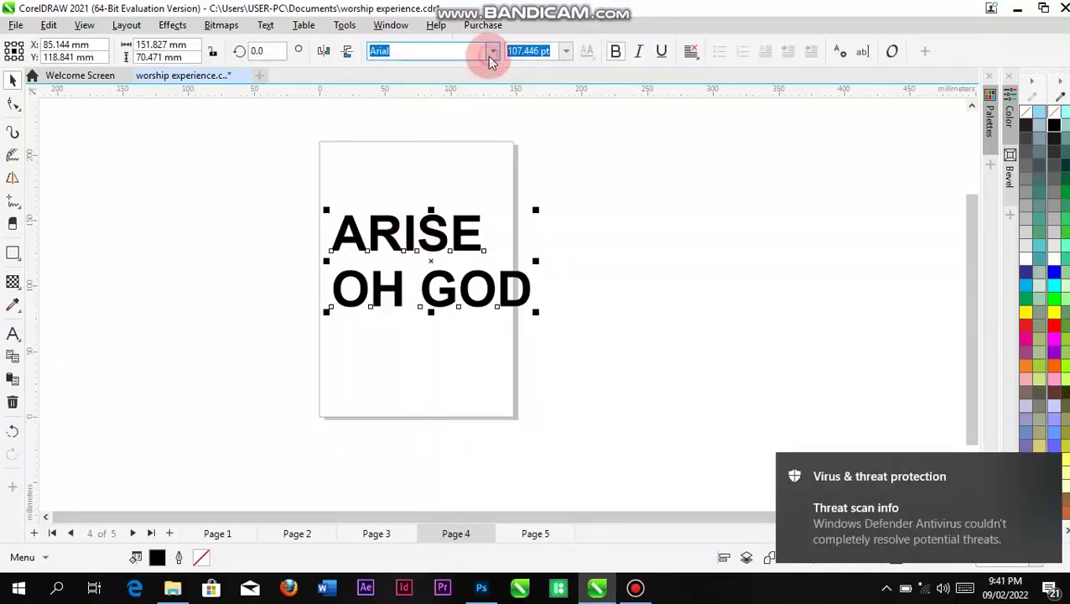
pyautogui.click(487, 55)
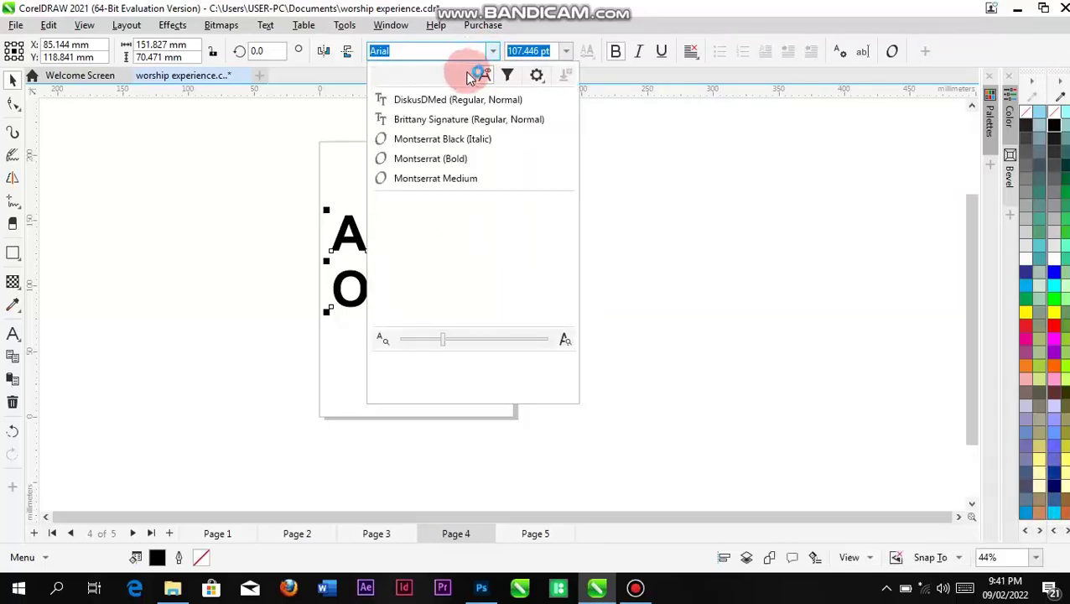
pyautogui.click(453, 139)
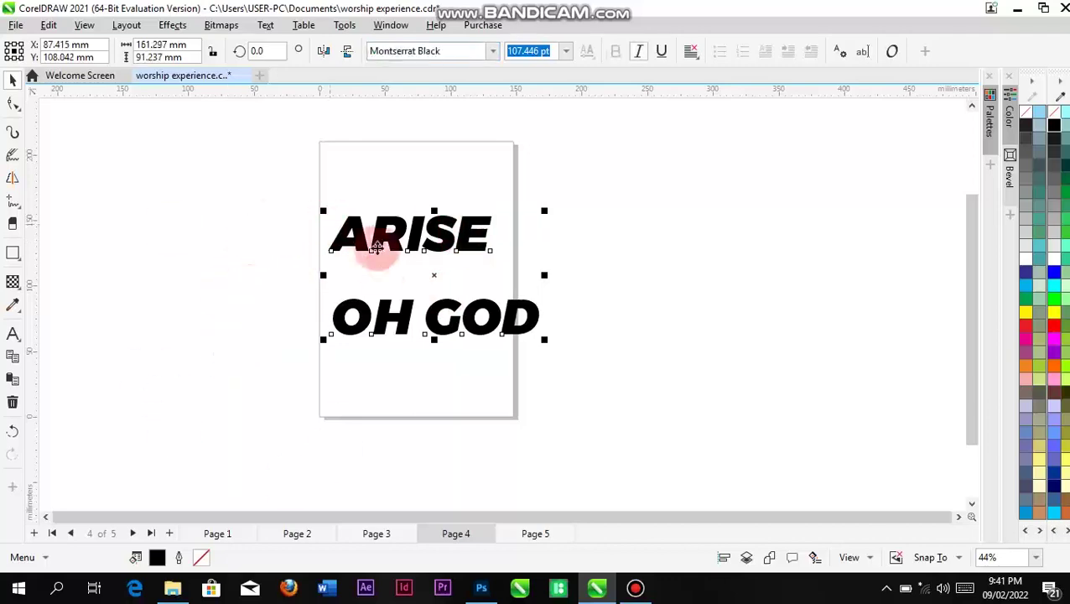
# Step: Compare the two text lines on Page 4 with the finished lettering and figure on Page 3
pyautogui.scroll(2, 383, 252)
pyautogui.click(458, 220)
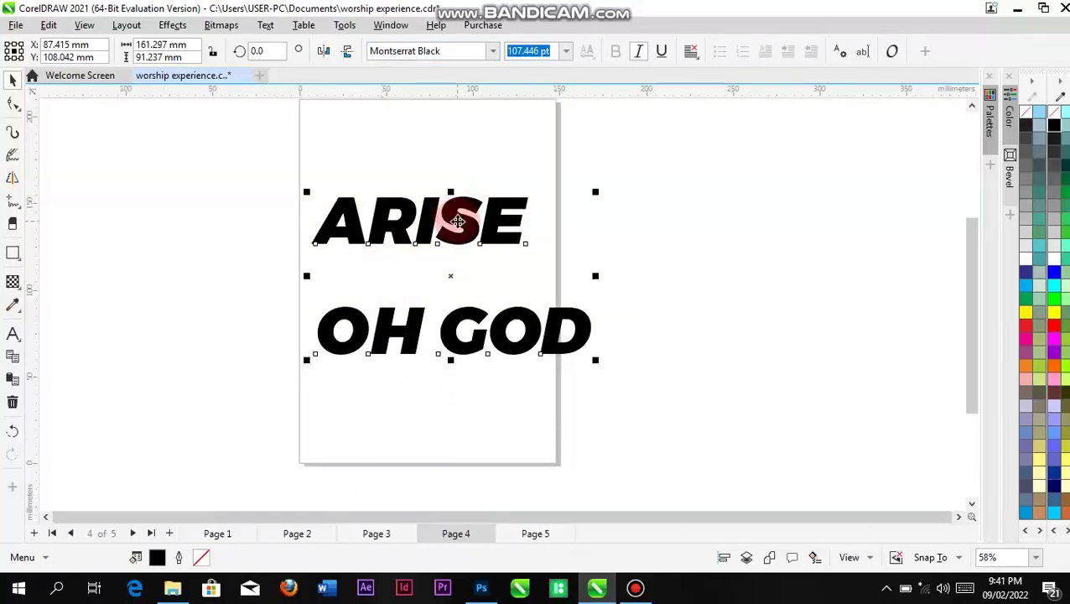
pyautogui.click(417, 341)
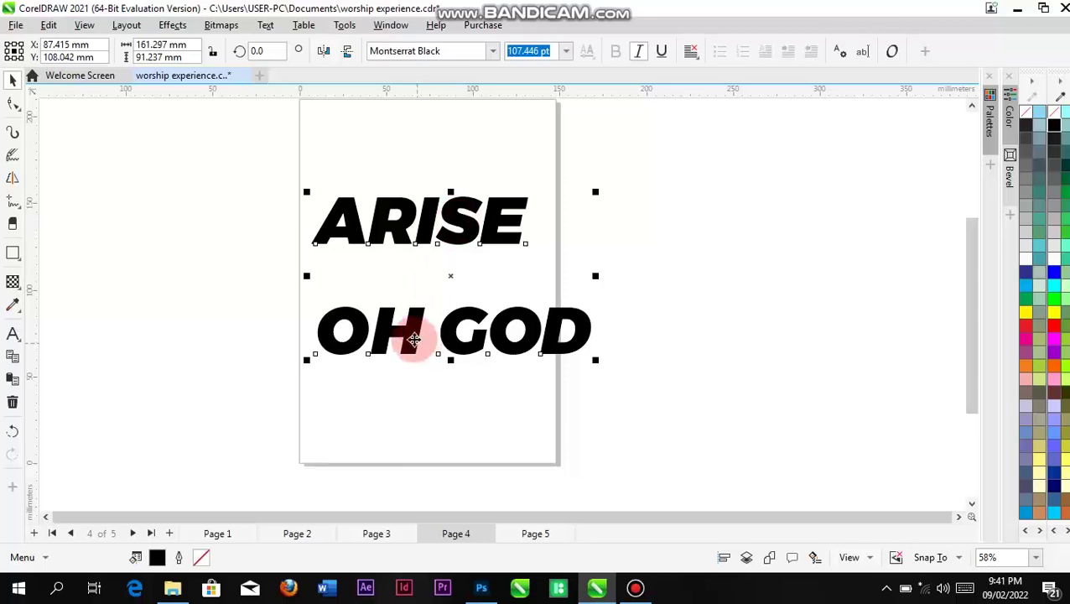
pyautogui.click(566, 231)
pyautogui.click(451, 238)
pyautogui.click(258, 220)
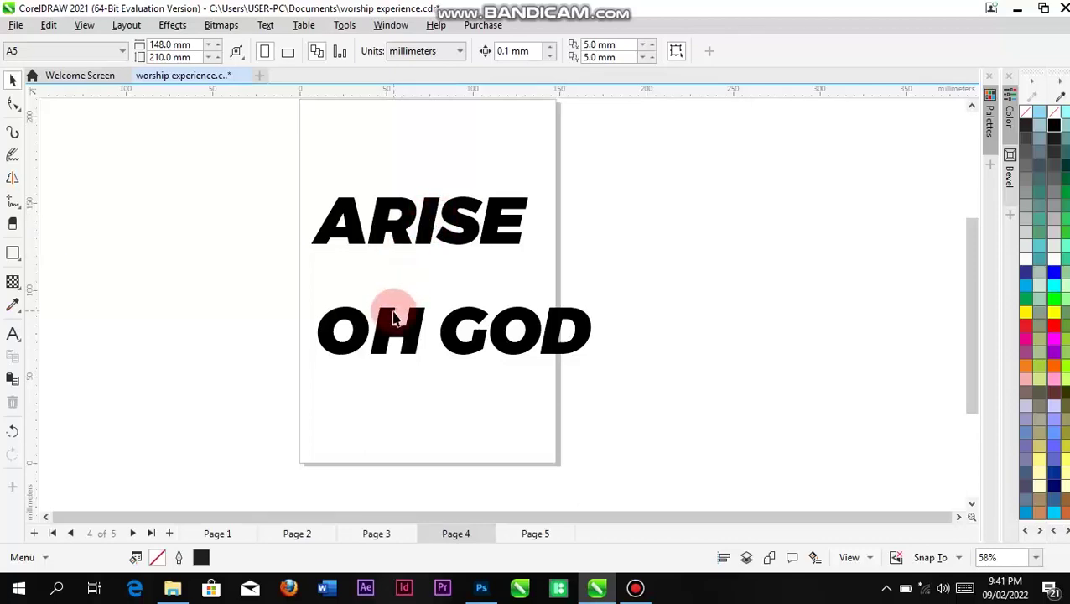
pyautogui.click(379, 533)
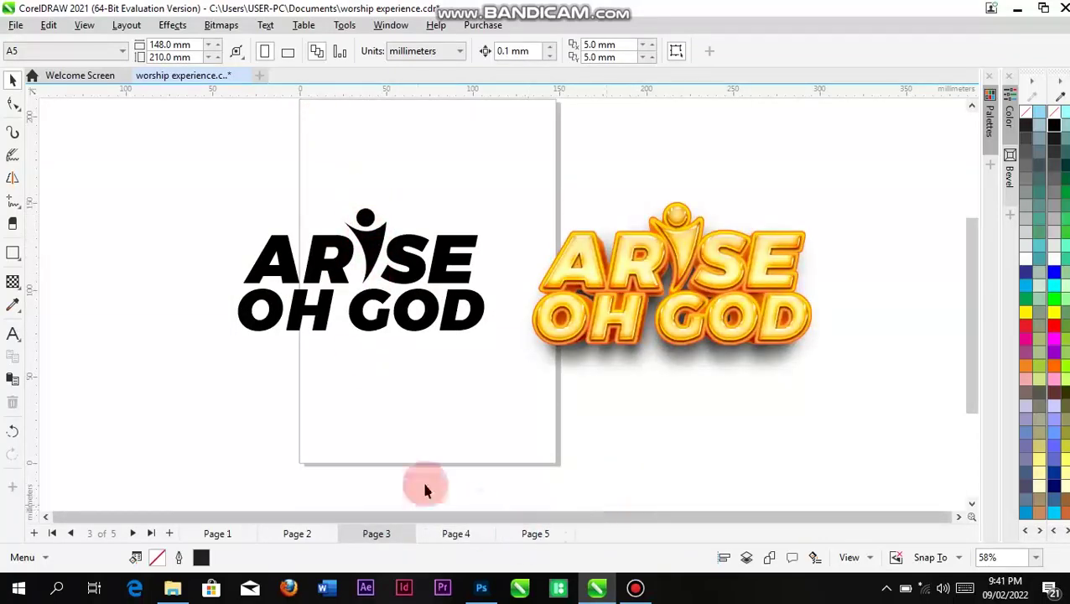
pyautogui.click(449, 535)
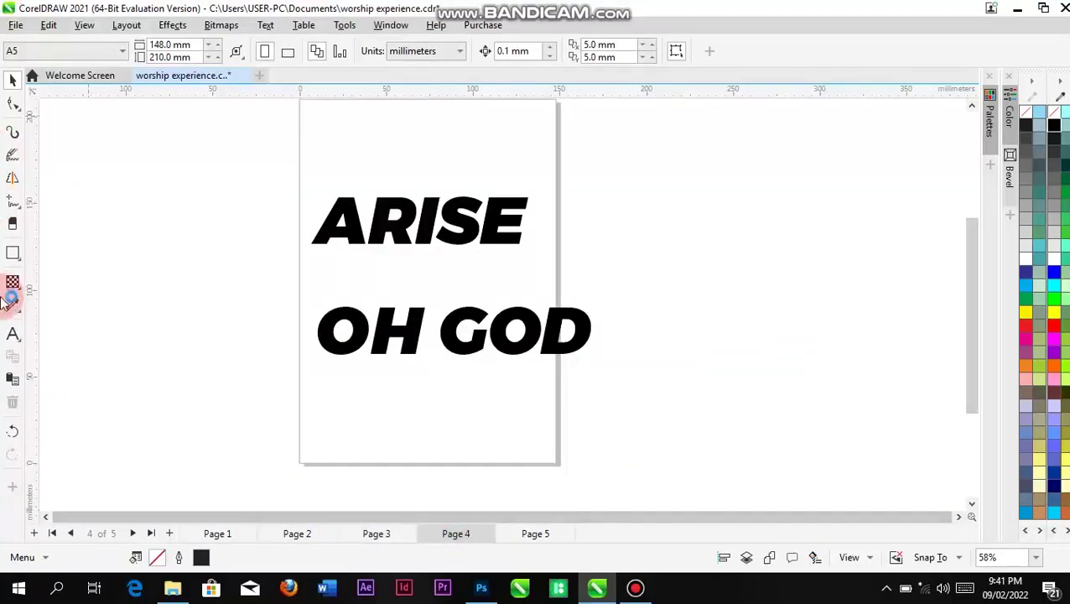
# Step: Draw an upright rectangle about 14 by 32 mm beside the page, left of the text, and convert it to curves
pyautogui.click(12, 252)
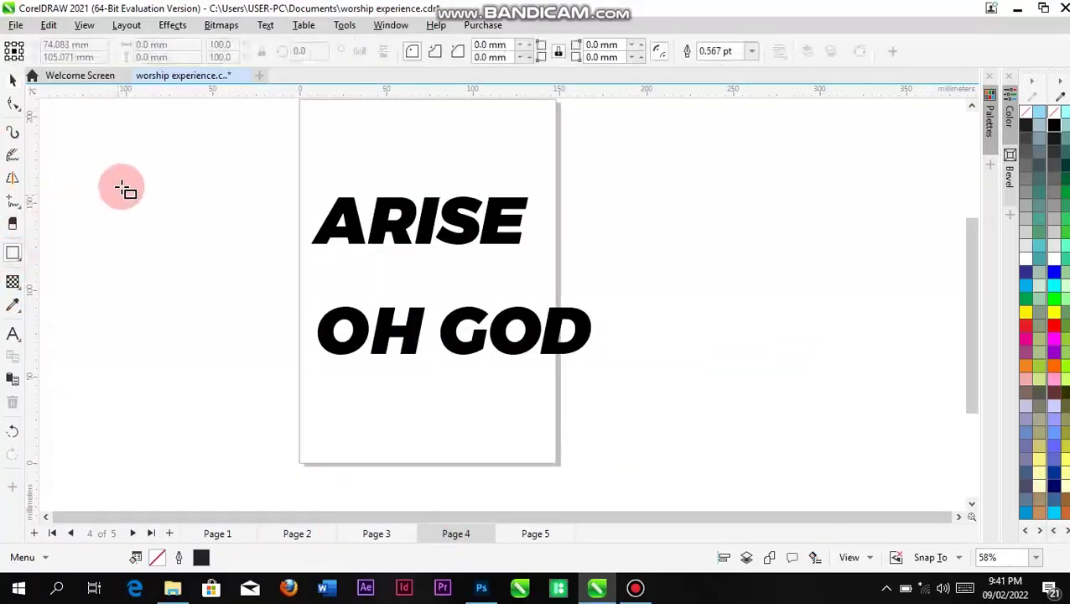
pyautogui.moveTo(127, 184)
pyautogui.mouseDown()
pyautogui.moveTo(149, 248)
pyautogui.moveTo(165, 239)
pyautogui.moveTo(151, 241)
pyautogui.mouseUp()
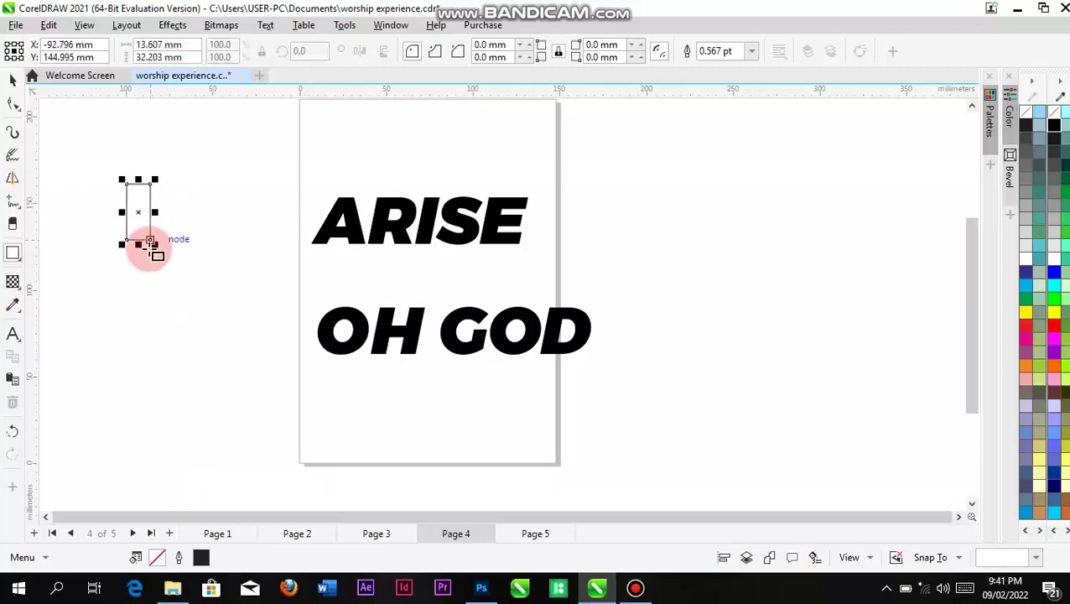
pyautogui.press('space')
pyautogui.scroll(3, 141, 227)
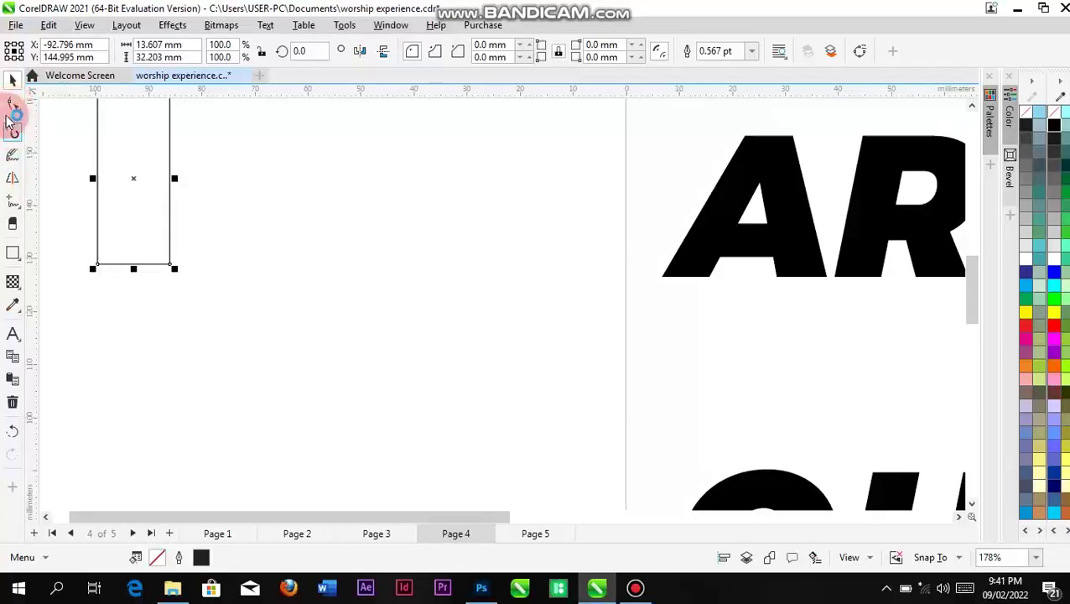
pyautogui.click(12, 105)
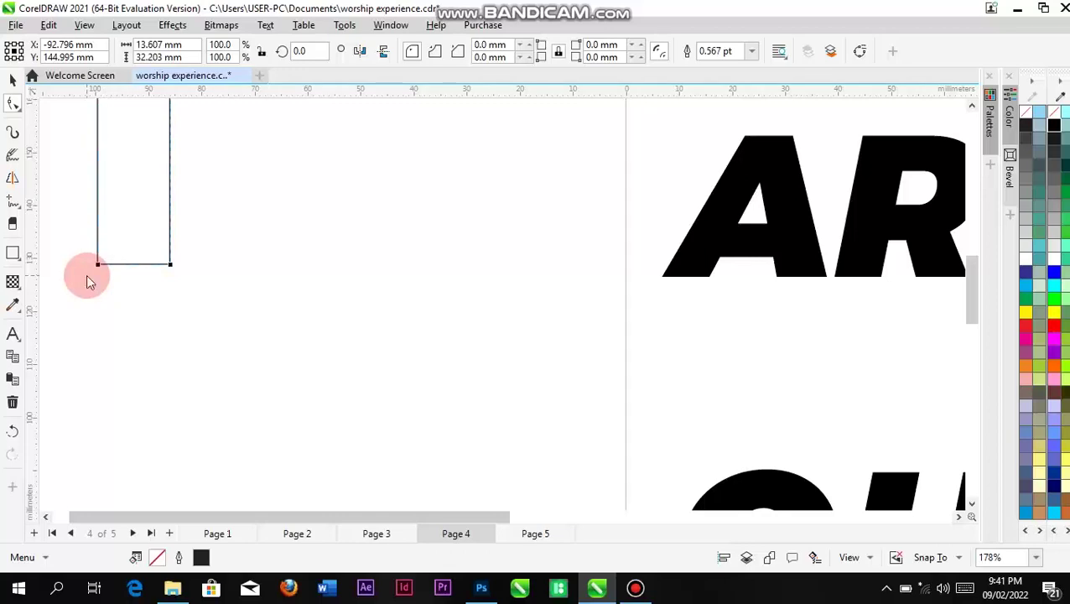
pyautogui.hotkey('ctrl', 'q')
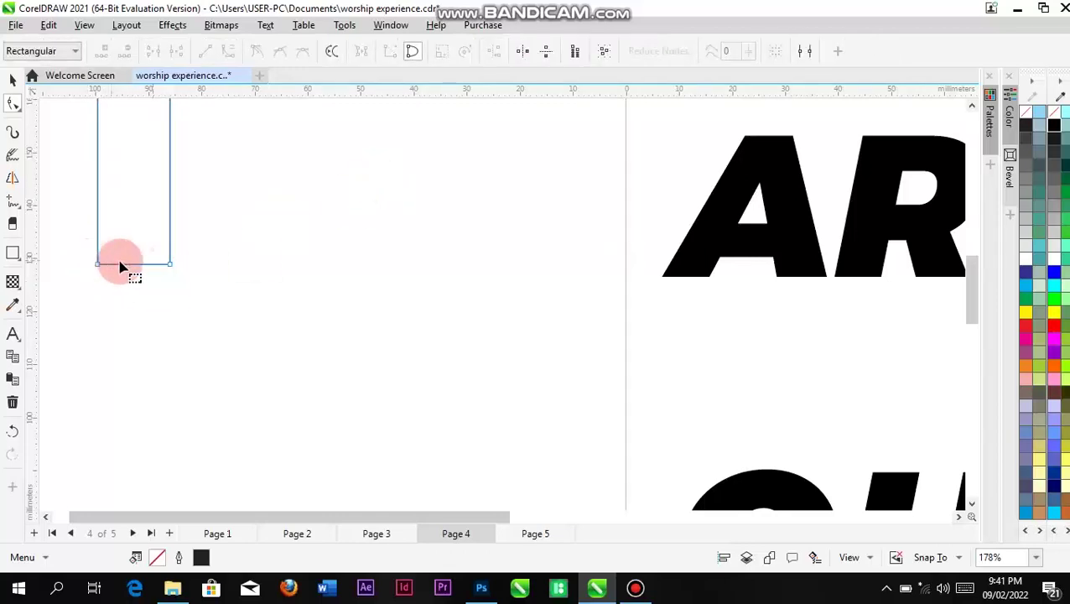
# Step: Add a node midway along the rectangle's bottom edge and delete both bottom corner nodes to form a downward-pointing triangle
pyautogui.scroll(2, 129, 268)
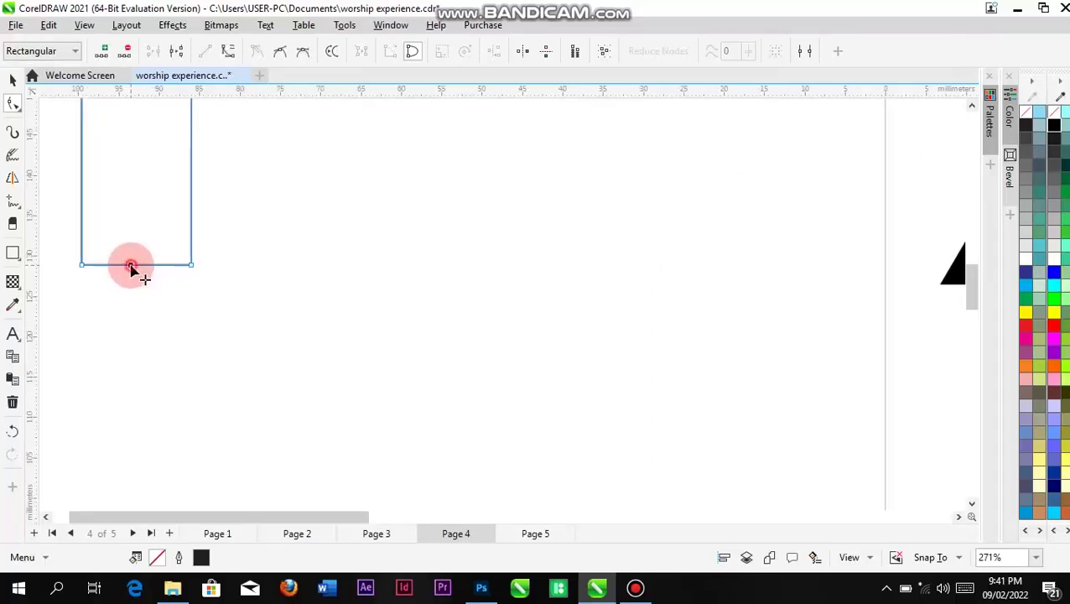
pyautogui.click(130, 266)
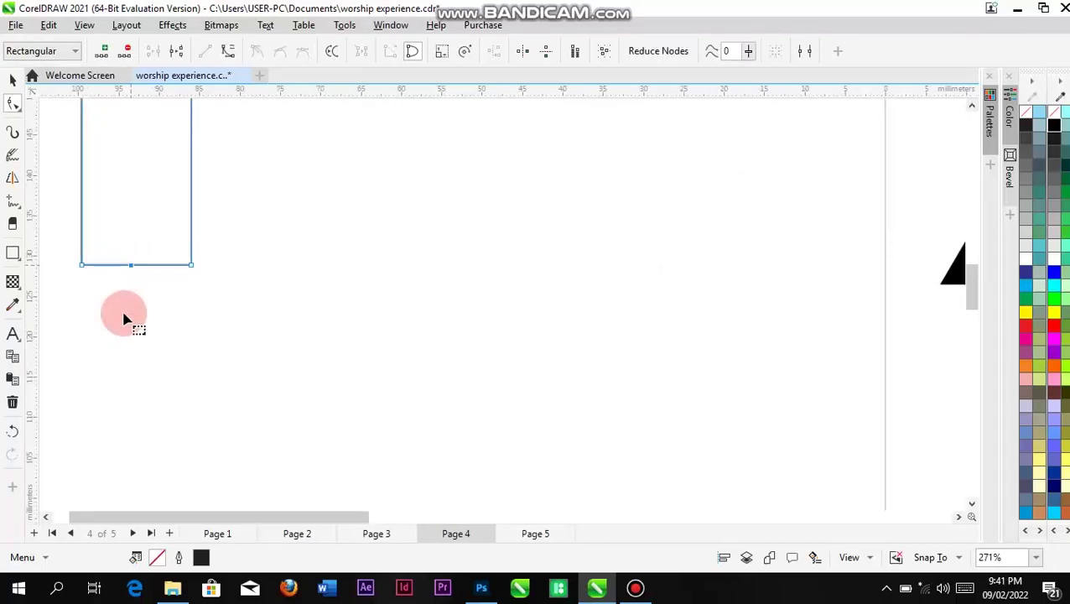
pyautogui.doubleClick(130, 267)
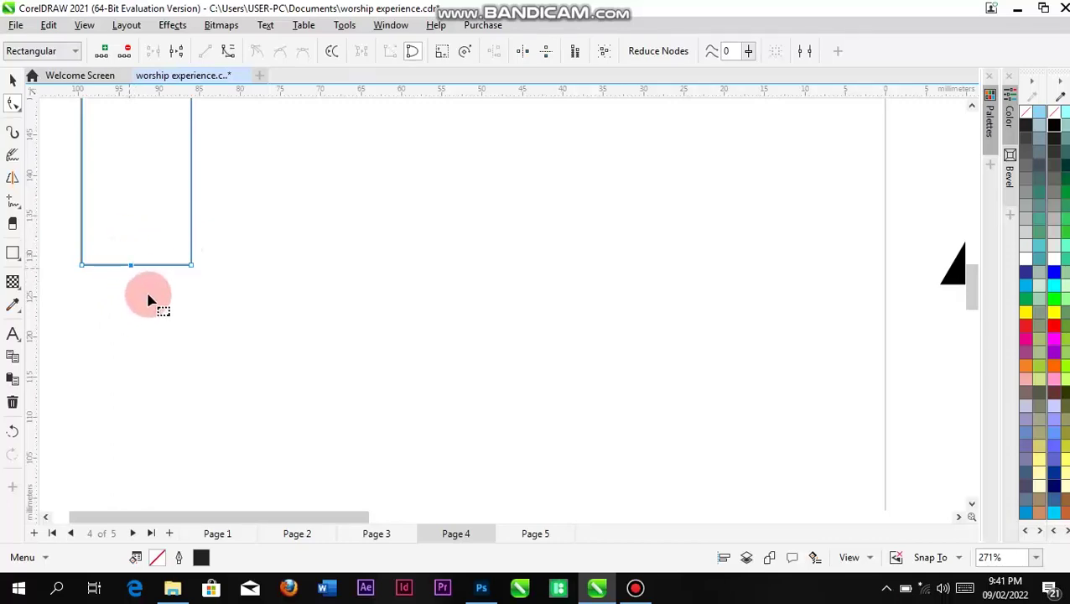
pyautogui.click(191, 266)
pyautogui.press('Delete')
pyautogui.click(85, 267)
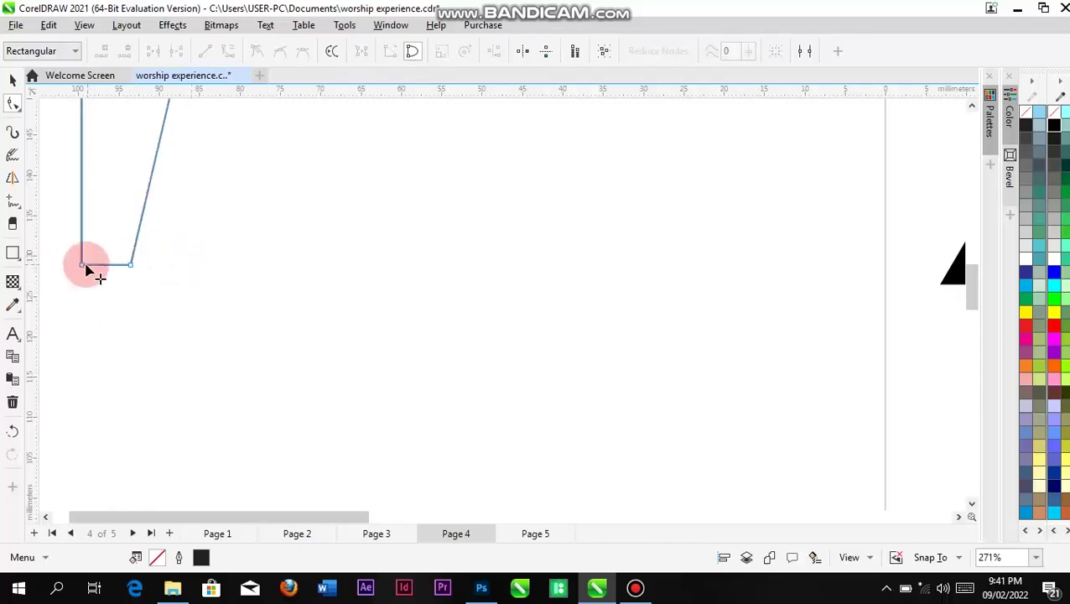
pyautogui.press('Delete')
# Step: Convert the triangle's straight top edge to a curve
pyautogui.scroll(-2, 187, 223)
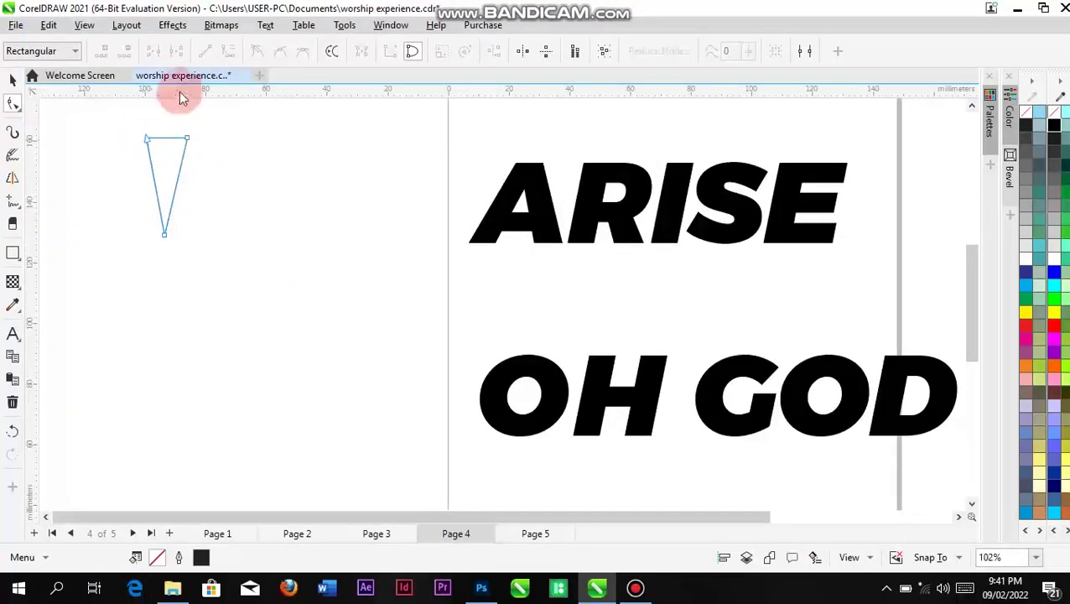
pyautogui.scroll(3, 173, 112)
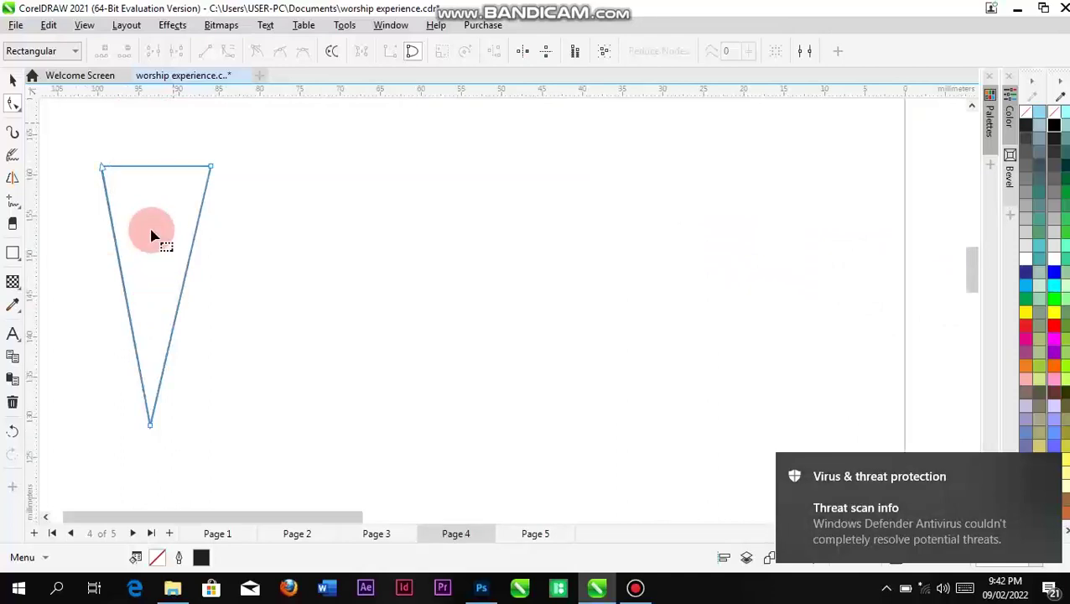
pyautogui.doubleClick(150, 168)
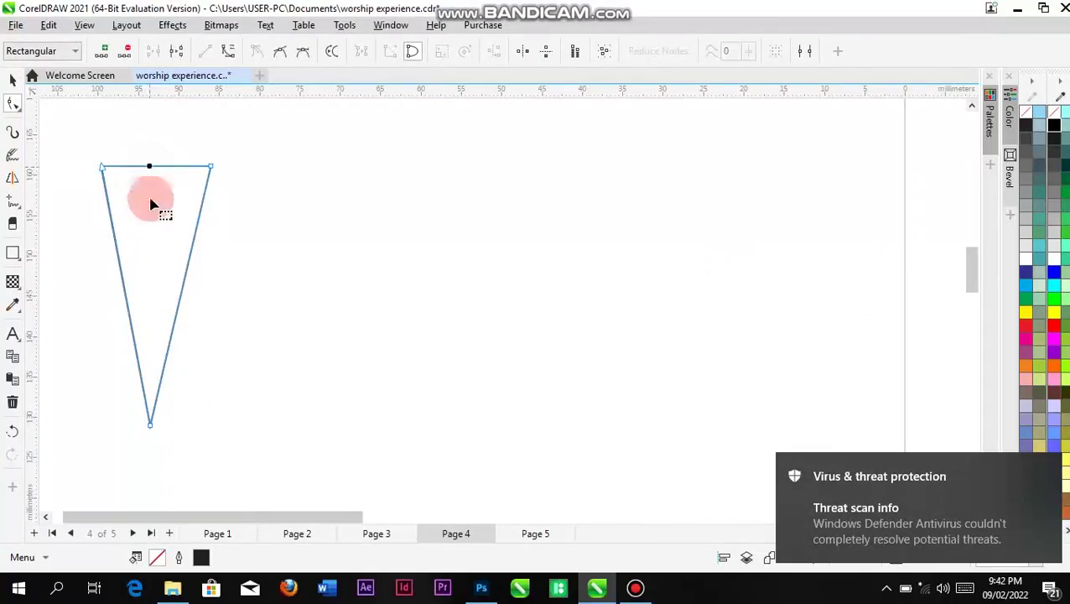
pyautogui.click(230, 55)
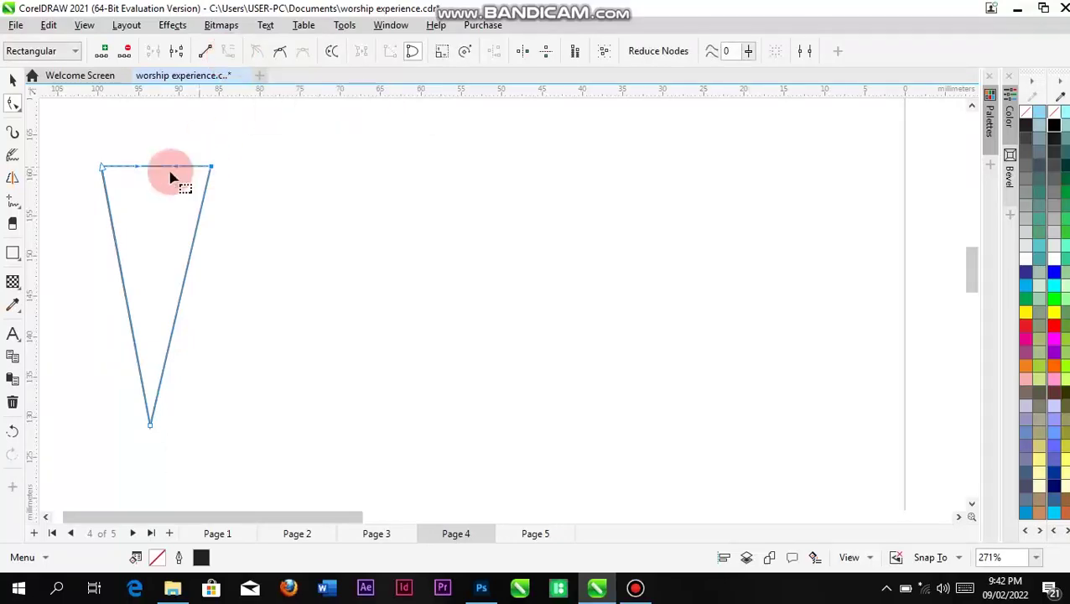
# Step: Bend the triangle's top edge downward into a concave curve between its two upper corners
pyautogui.moveTo(156, 172); pyautogui.dragTo(161, 202)
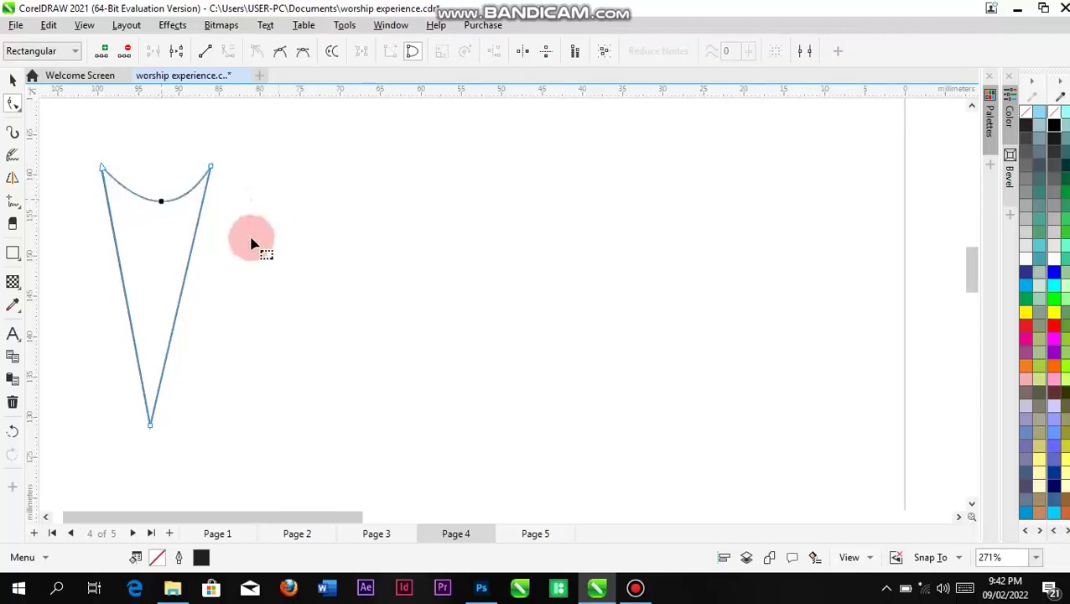
pyautogui.click(15, 81)
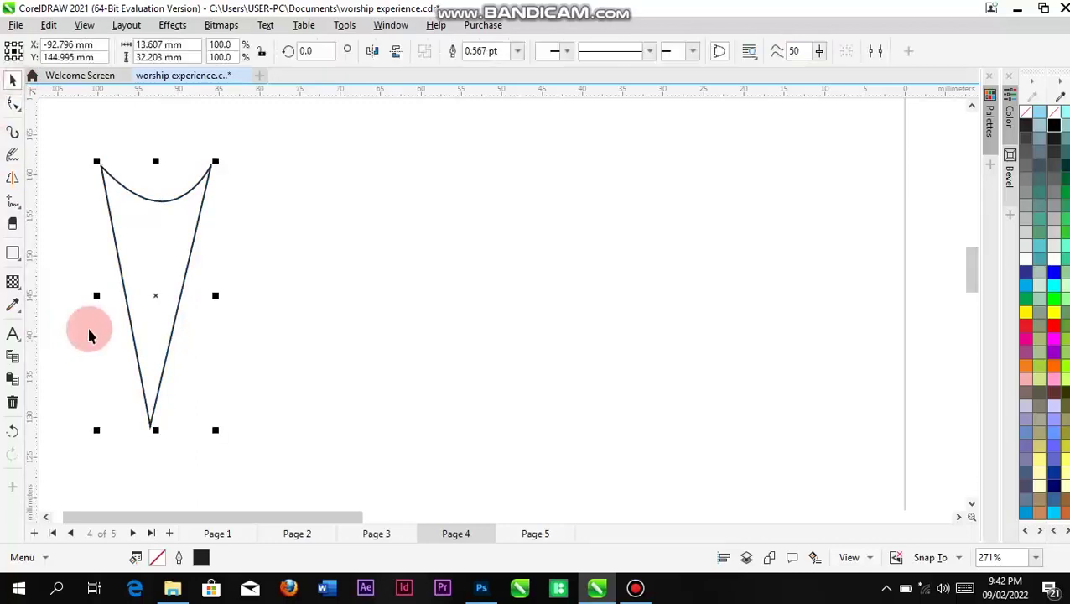
# Step: Draw a circle about 6.2 mm in diameter as the figure's head, centred just above the concave top edge
pyautogui.click(13, 253)
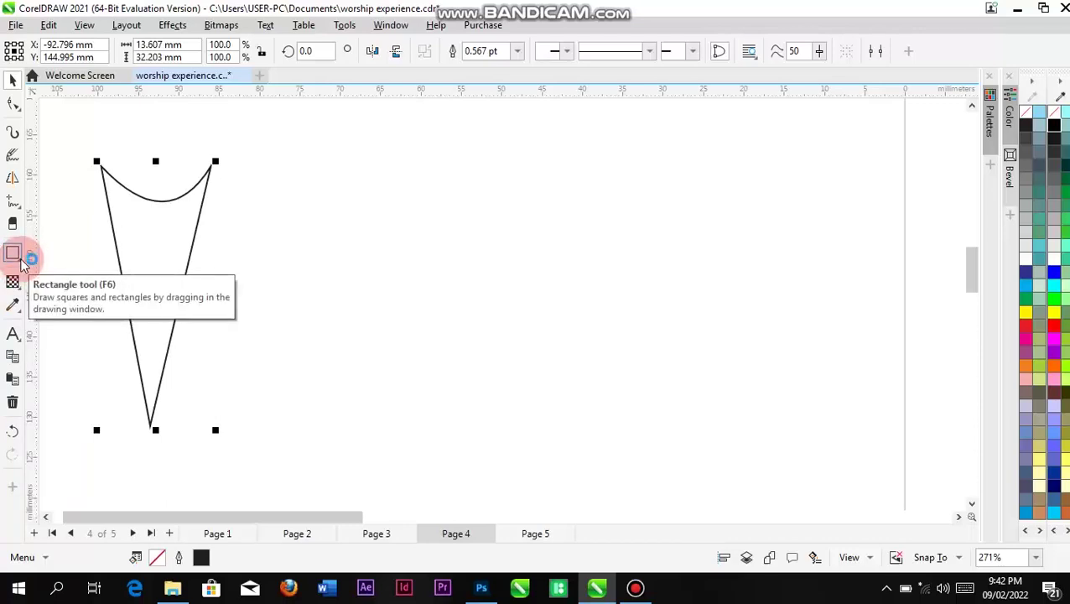
pyautogui.click(22, 262)
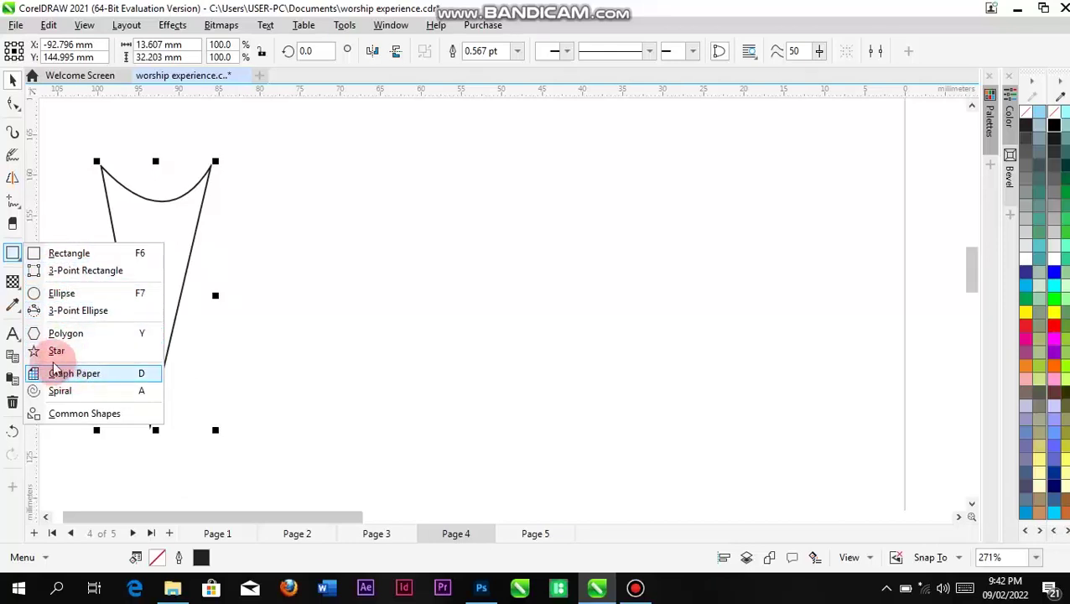
pyautogui.click(15, 223)
pyautogui.click(15, 202)
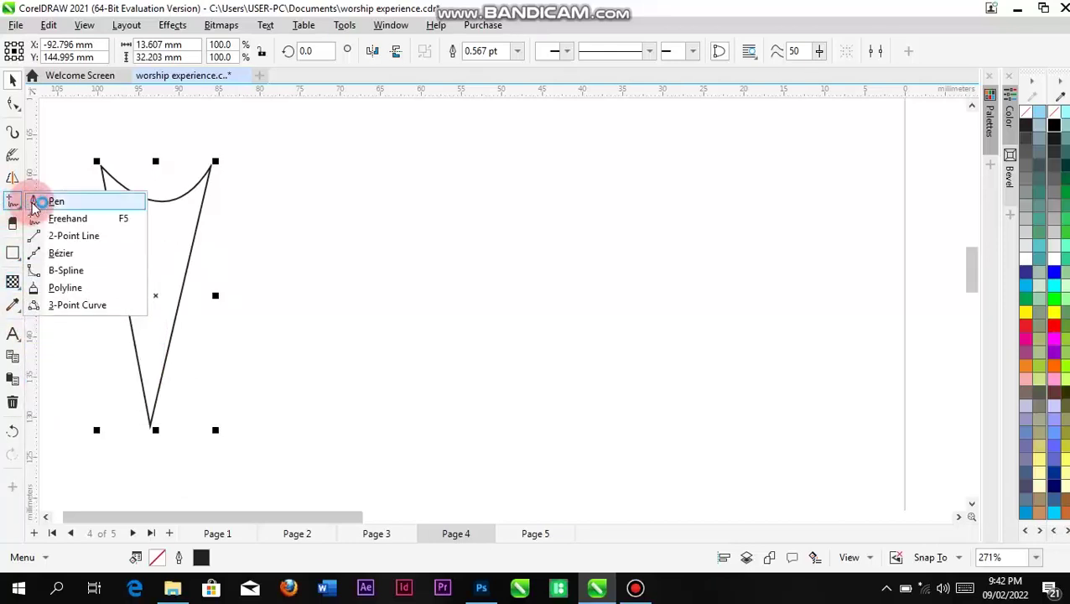
pyautogui.click(27, 253)
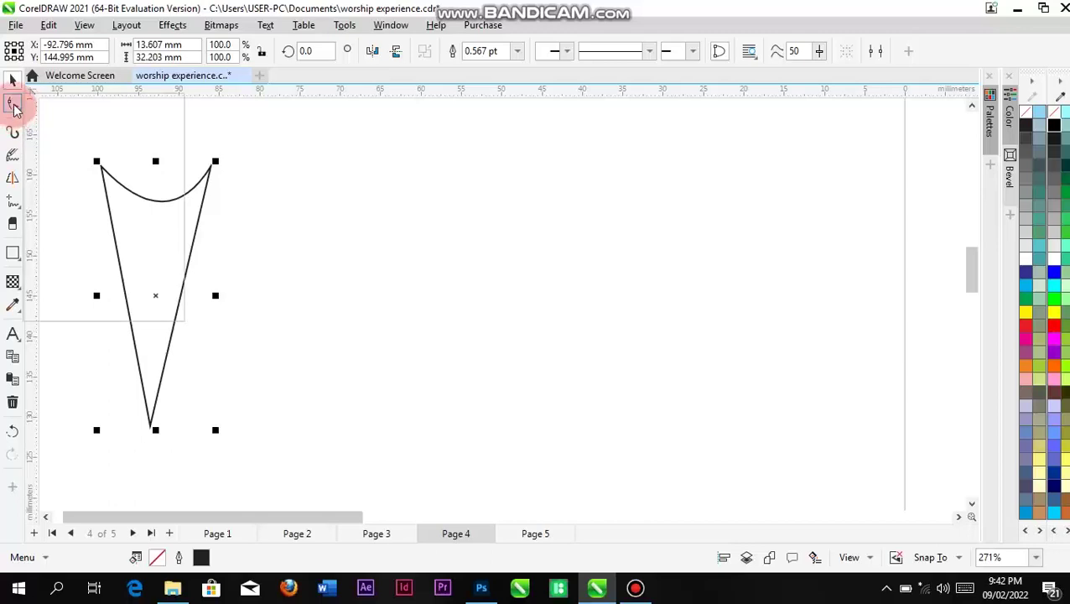
pyautogui.click(15, 104)
pyautogui.click(12, 255)
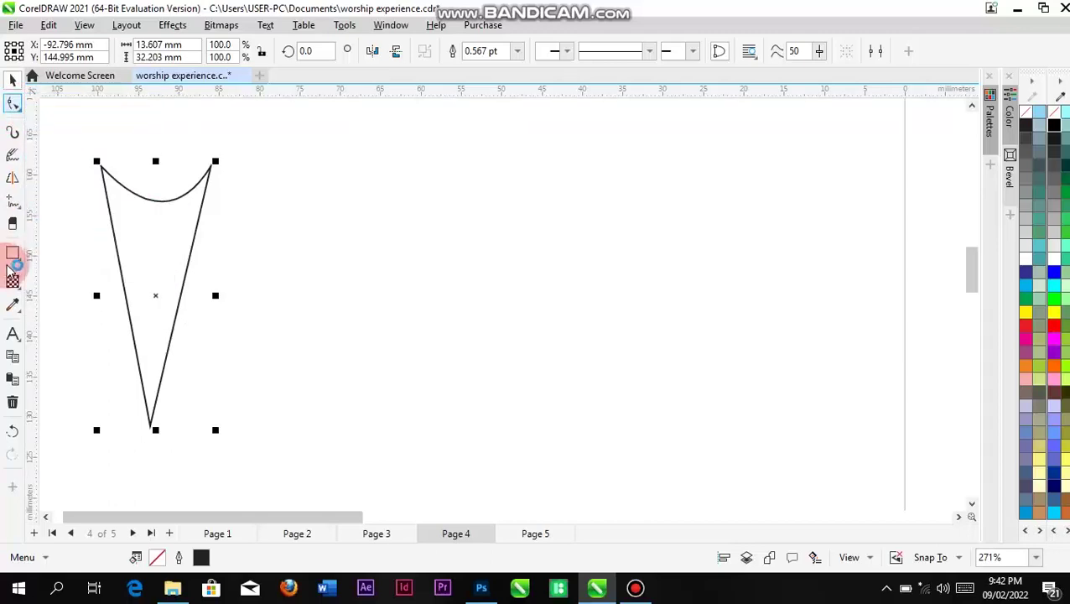
pyautogui.click(13, 260)
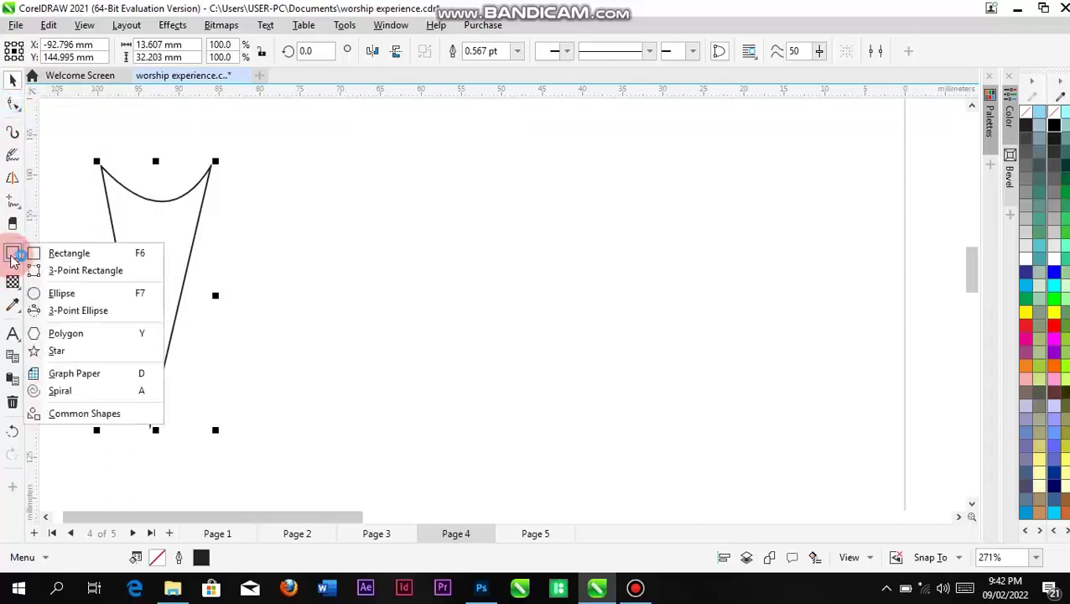
pyautogui.click(56, 296)
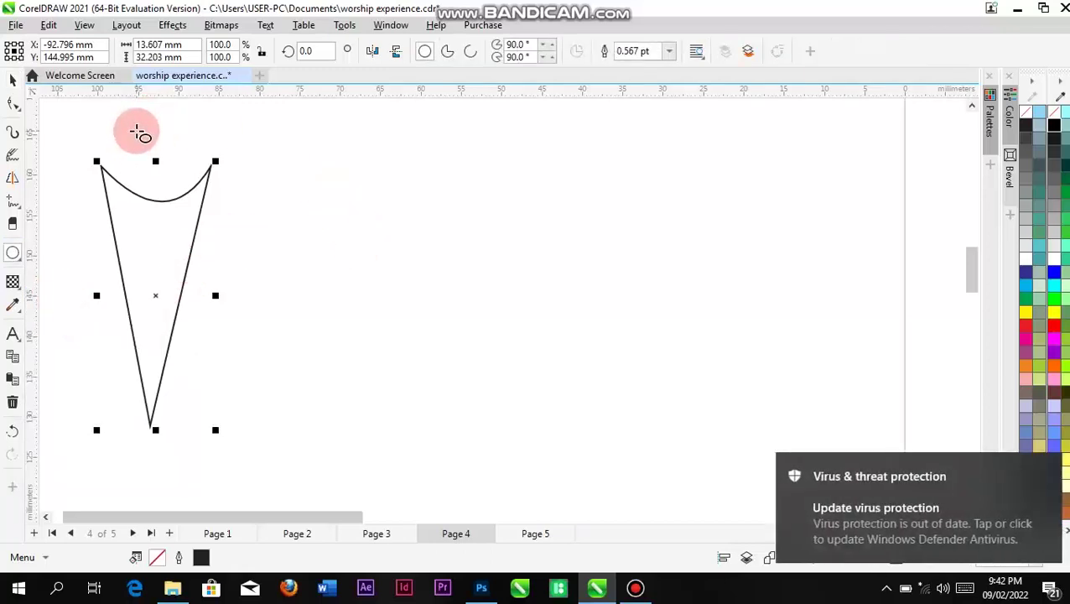
pyautogui.moveTo(137, 131); pyautogui.dragTo(170, 174)
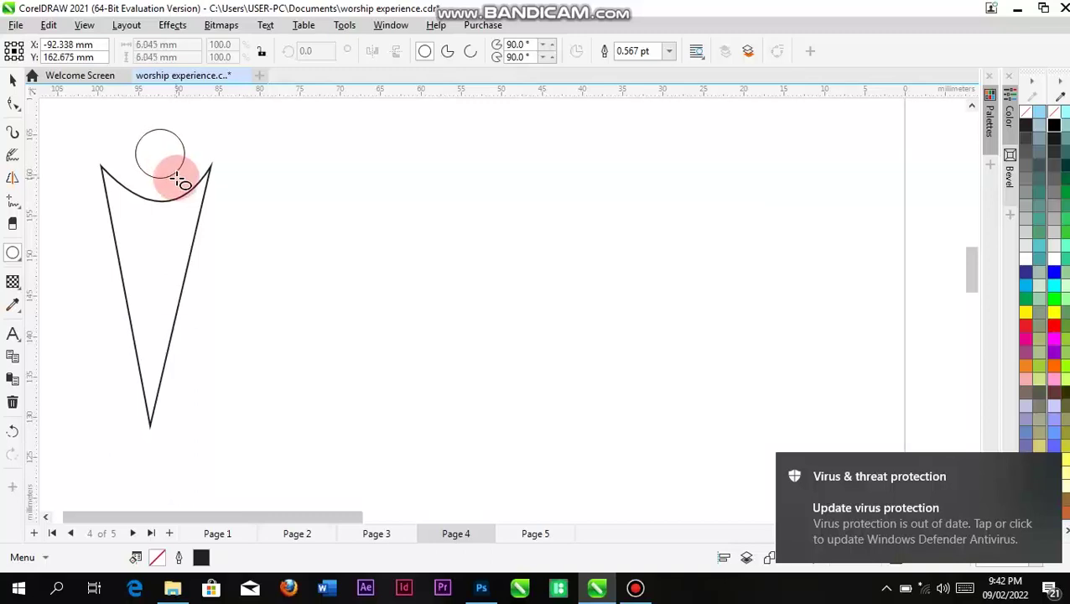
pyautogui.moveTo(178, 180); pyautogui.dragTo(178, 183)
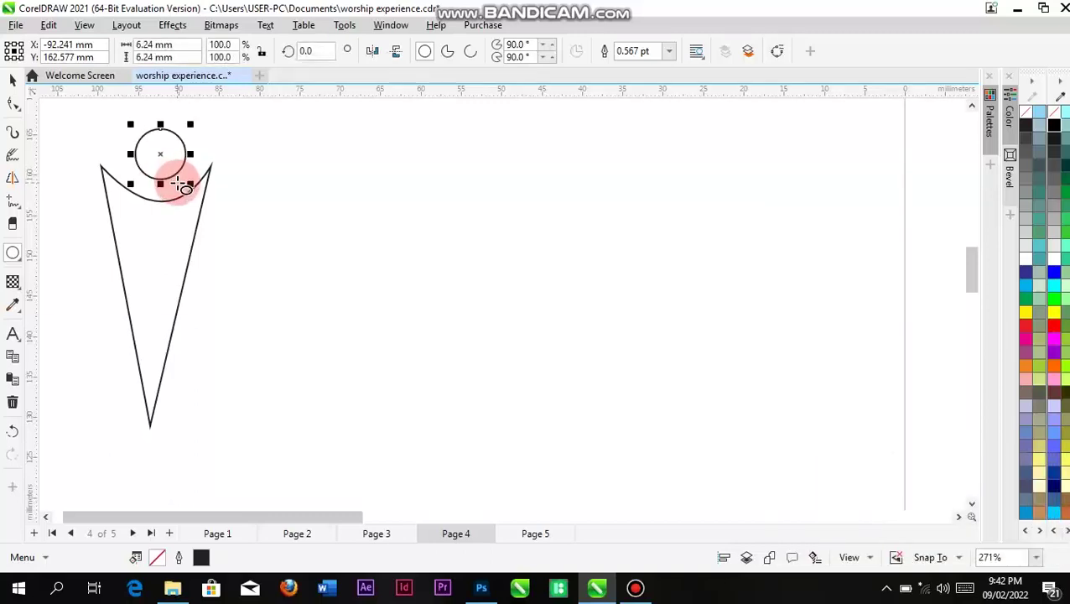
pyautogui.press('space')
pyautogui.scroll(-2, 251, 179)
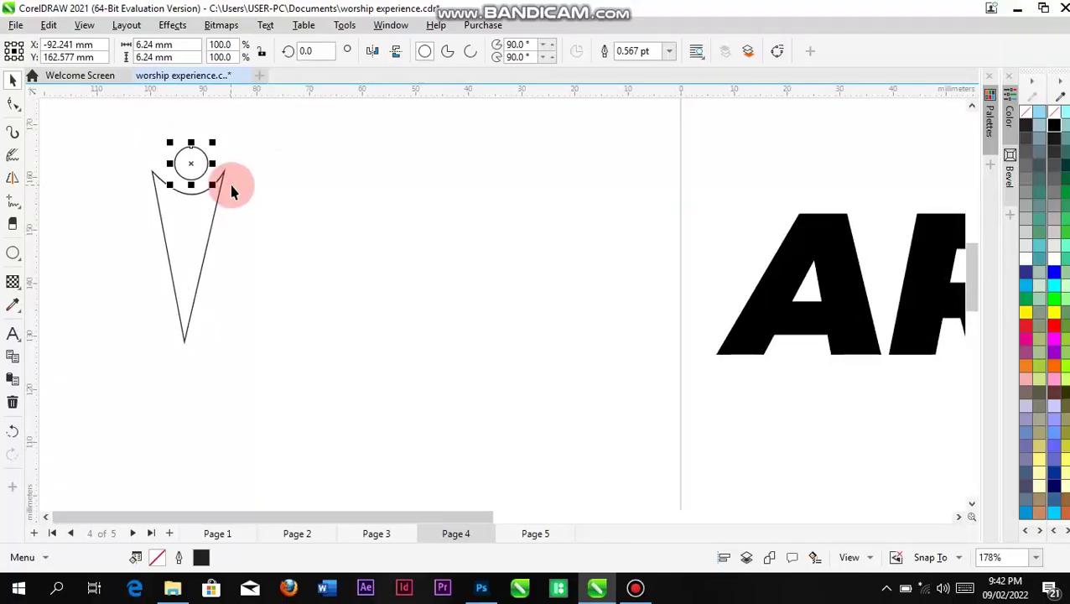
pyautogui.click(232, 200)
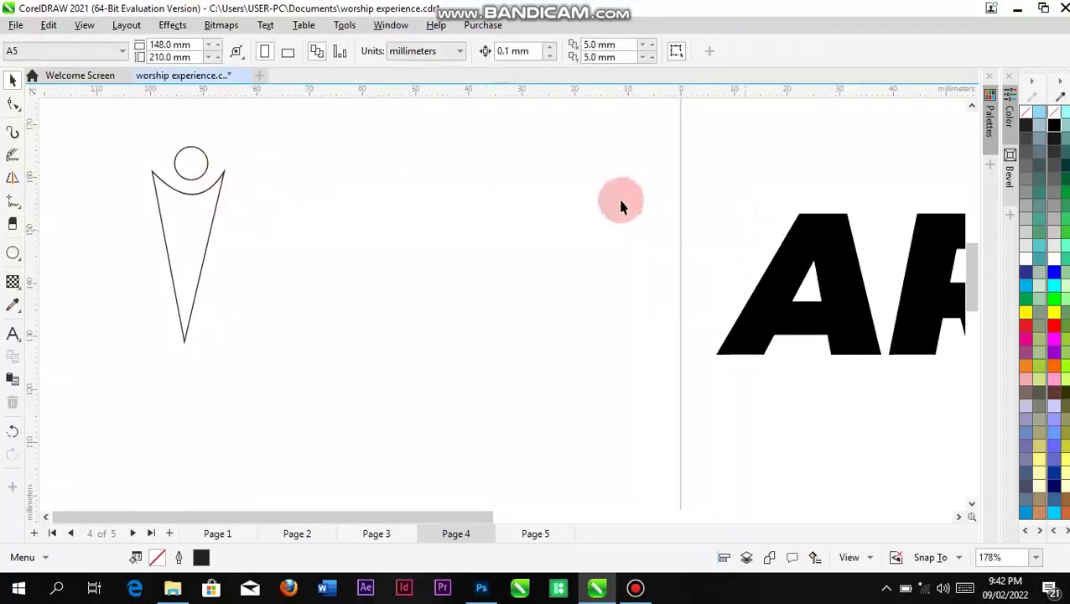
# Step: Fill the circle and the body shape with black and set their outline to None
pyautogui.moveTo(127, 128); pyautogui.dragTo(219, 317)
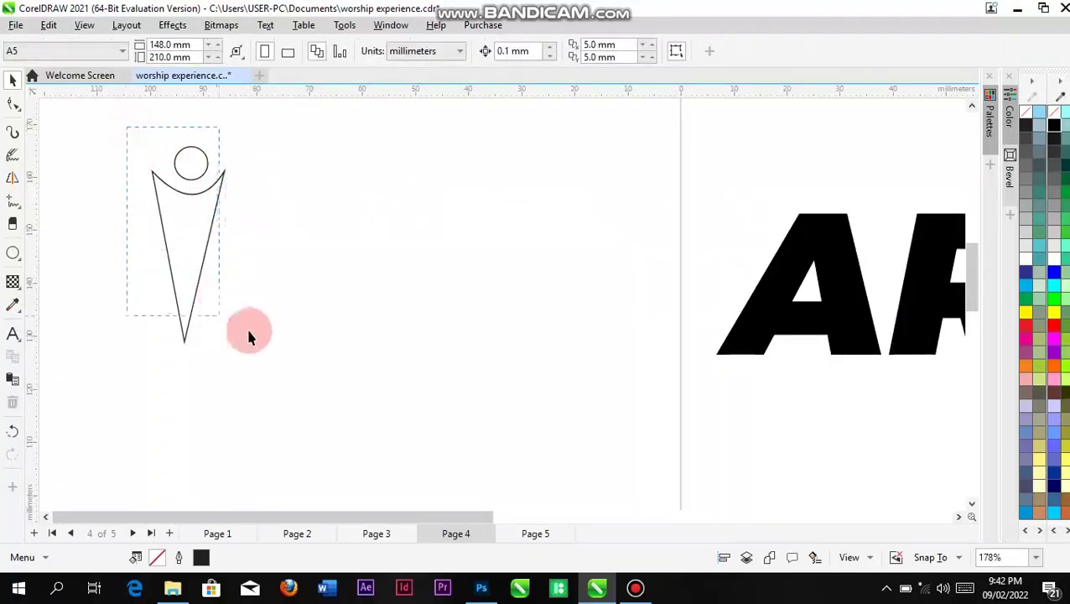
pyautogui.moveTo(263, 355); pyautogui.dragTo(267, 365)
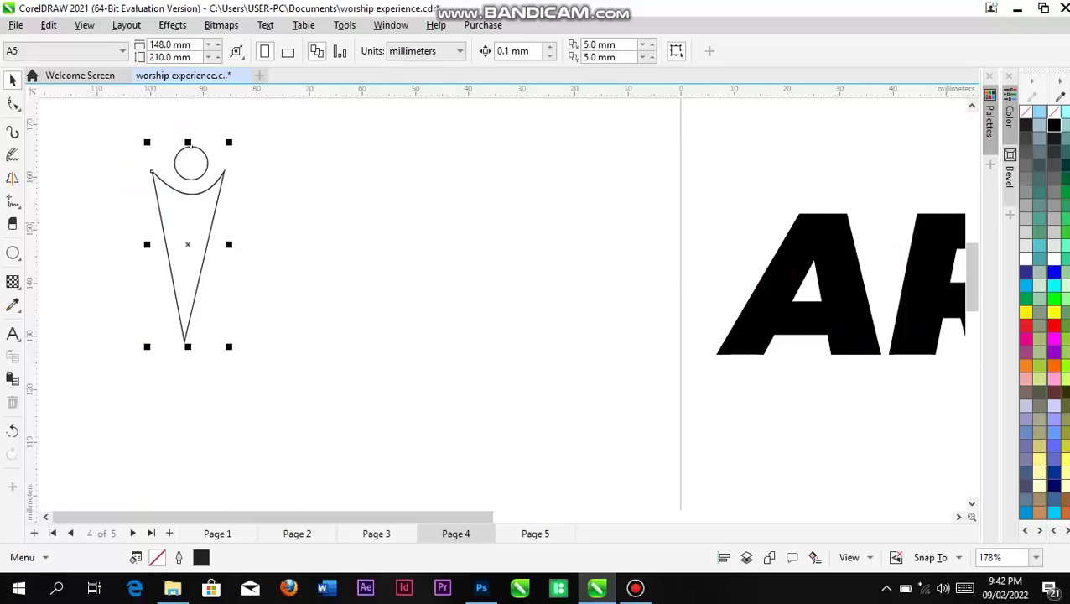
pyautogui.click(1031, 124)
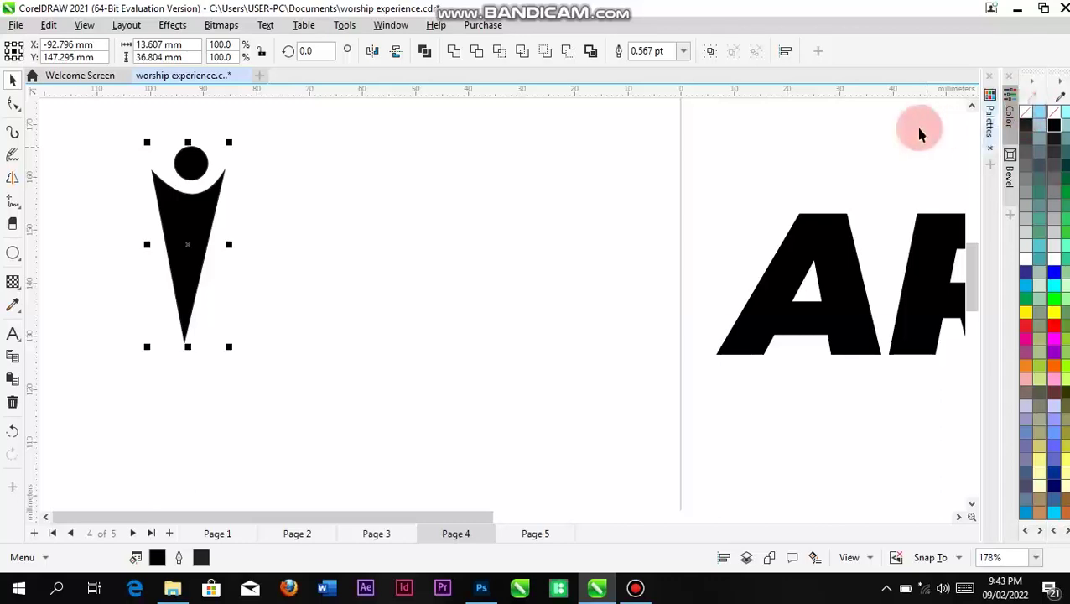
pyautogui.click(685, 52)
pyautogui.click(664, 70)
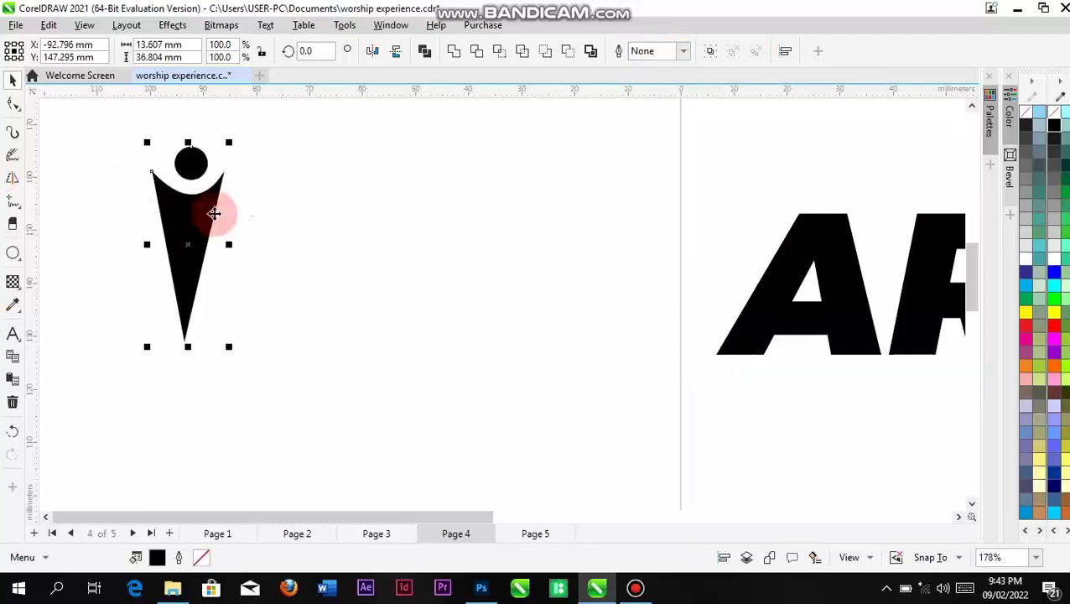
# Step: Convert the body shape's straight left edge to a curve and bend it inward
pyautogui.click(112, 199)
pyautogui.click(200, 239)
pyautogui.click(19, 156)
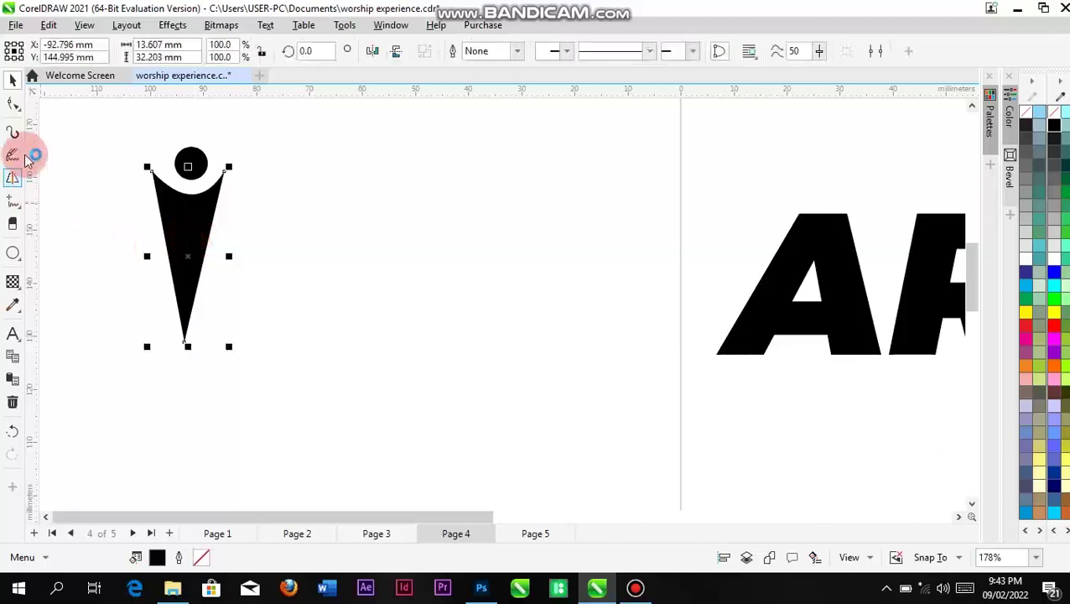
pyautogui.click(13, 103)
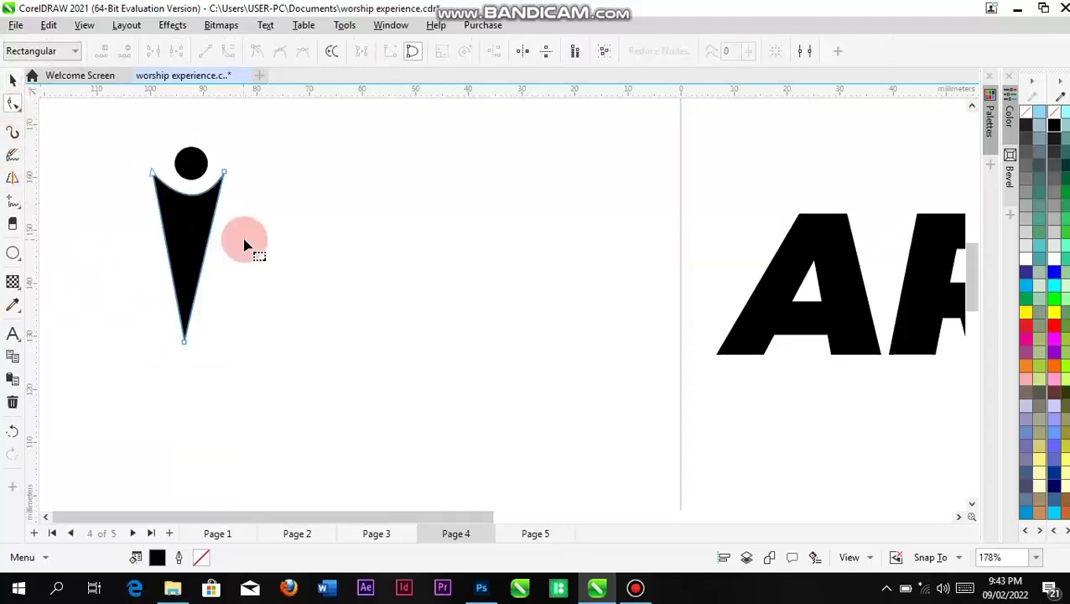
pyautogui.click(166, 245)
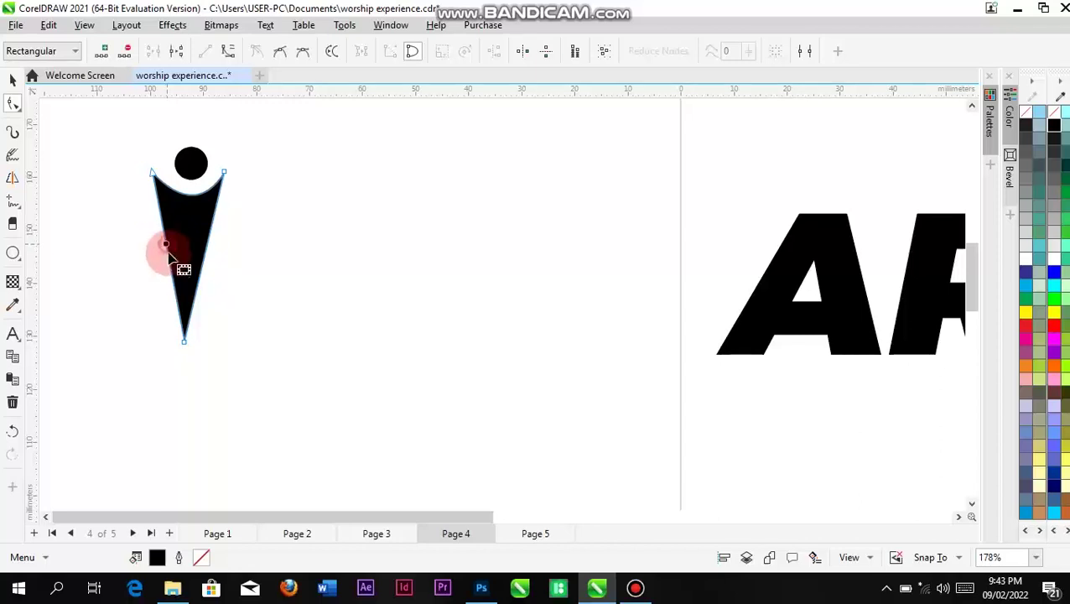
pyautogui.click(230, 53)
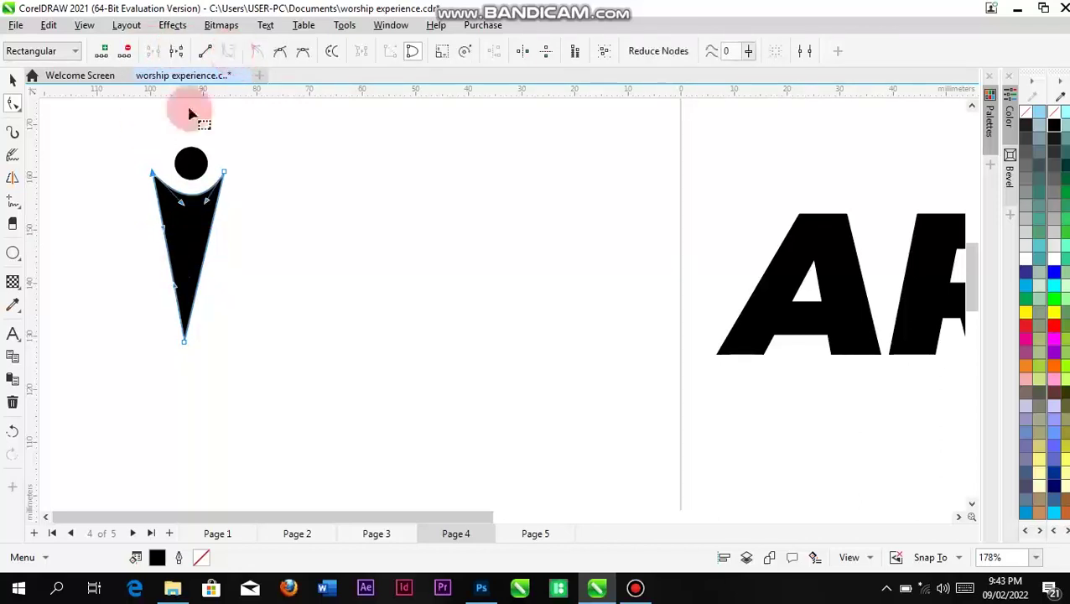
pyautogui.click(172, 249)
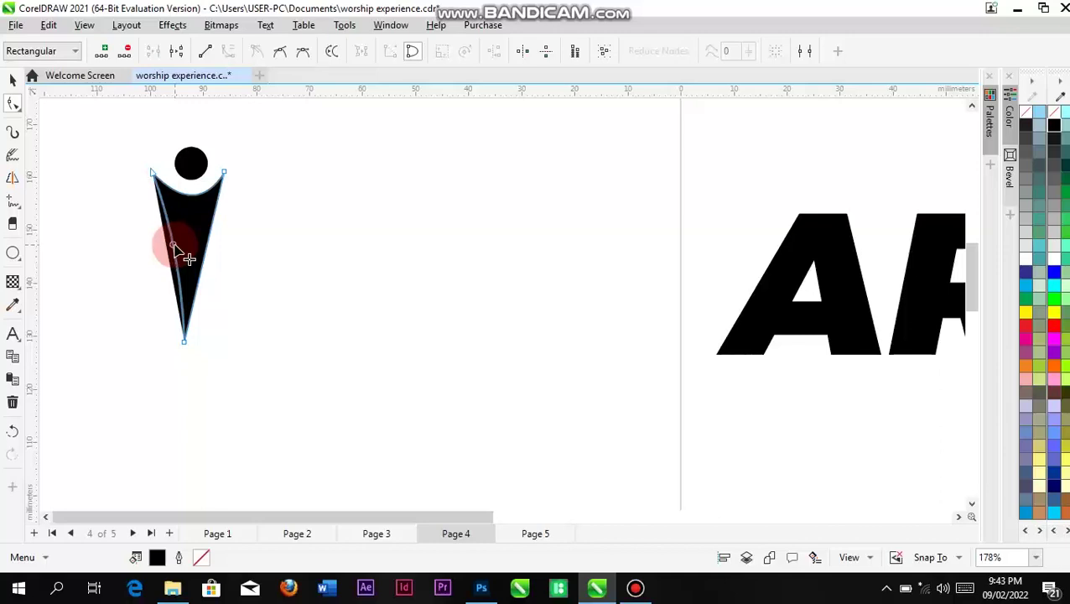
pyautogui.moveTo(191, 258)
pyautogui.mouseDown()
pyautogui.moveTo(239, 256)
pyautogui.moveTo(203, 241)
pyautogui.mouseUp()
# Step: Convert the body shape's straight right edge to a curve and bow it outward
pyautogui.click(209, 249)
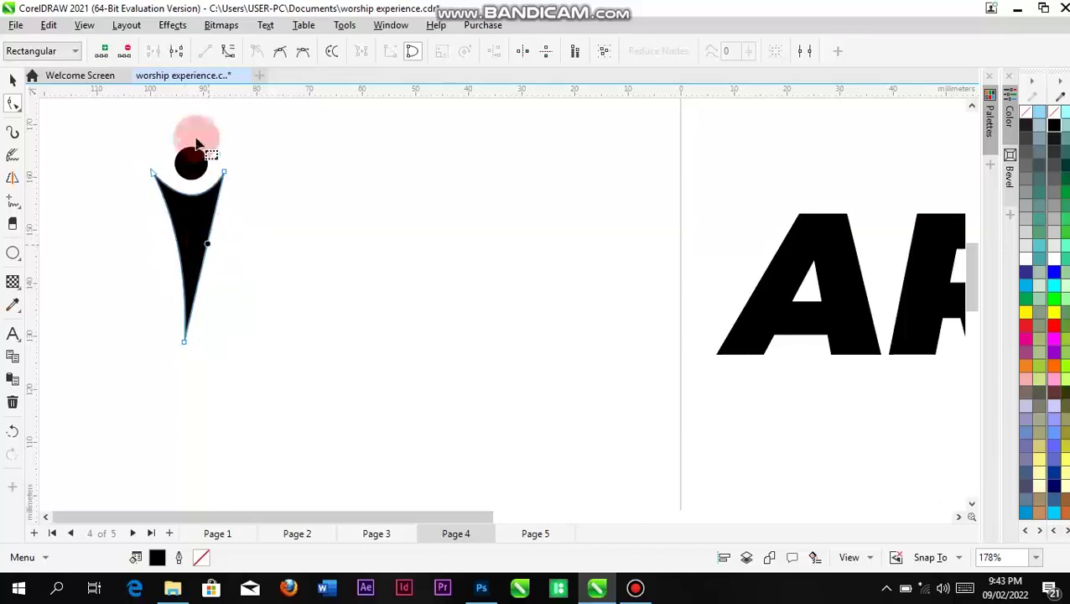
pyautogui.click(229, 52)
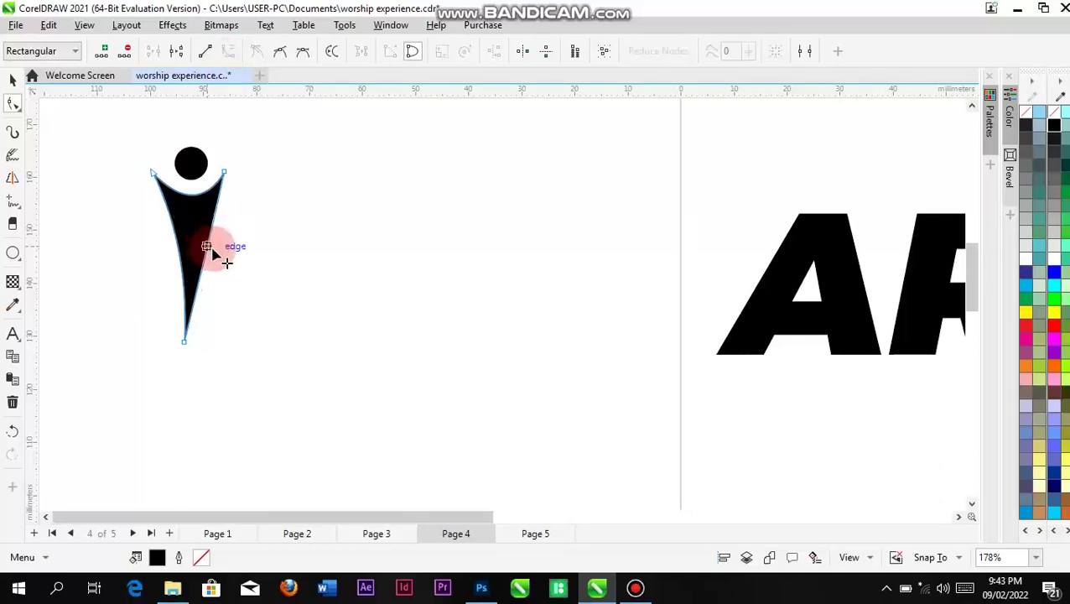
pyautogui.moveTo(216, 251); pyautogui.dragTo(217, 262)
pyautogui.click(353, 222)
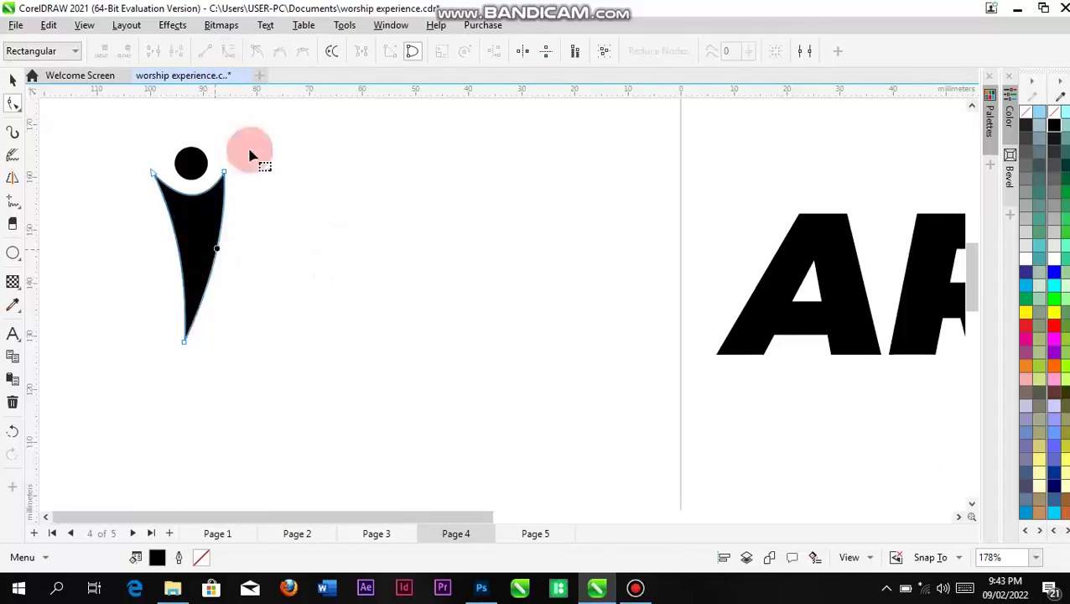
pyautogui.click(217, 250)
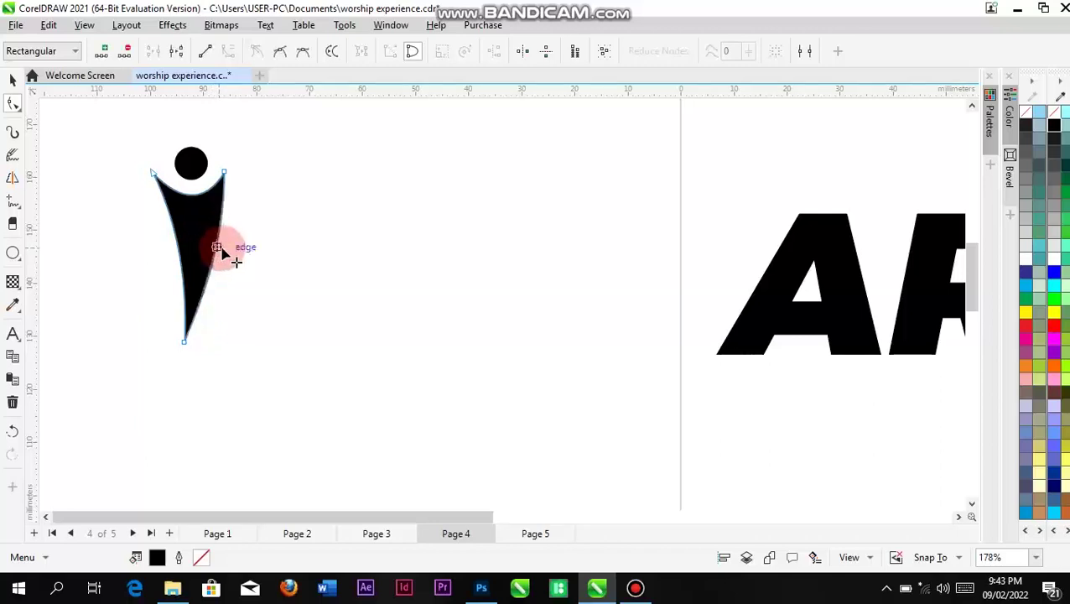
# Step: Refine the inward bend of the body's left edge so the figure tapers smoothly to its lower point
pyautogui.click(188, 249)
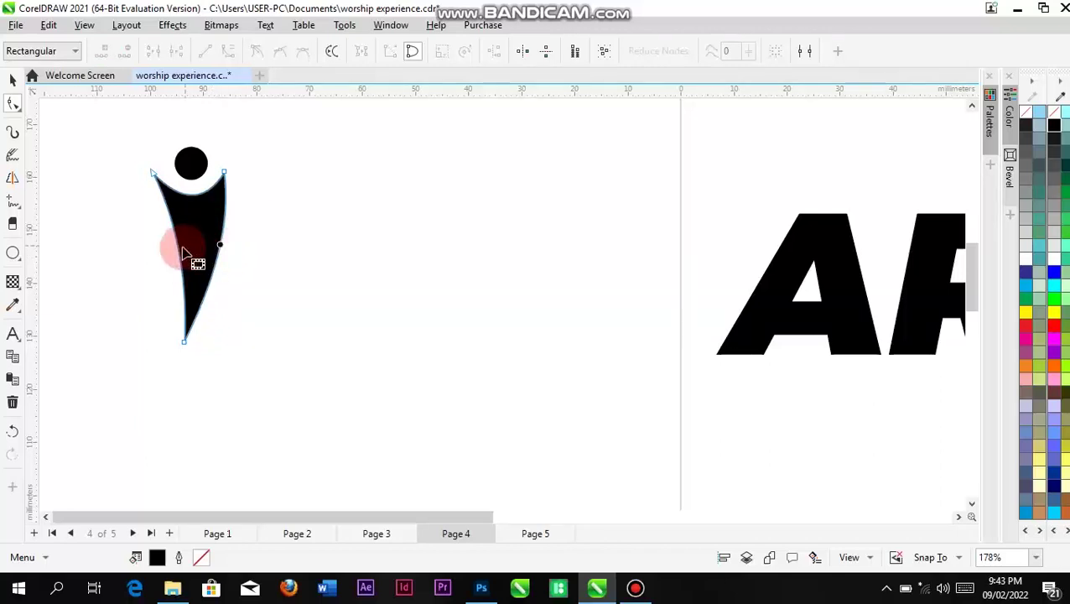
pyautogui.click(184, 255)
pyautogui.click(180, 336)
pyautogui.click(186, 257)
pyautogui.click(170, 319)
pyautogui.click(170, 277)
pyautogui.click(161, 299)
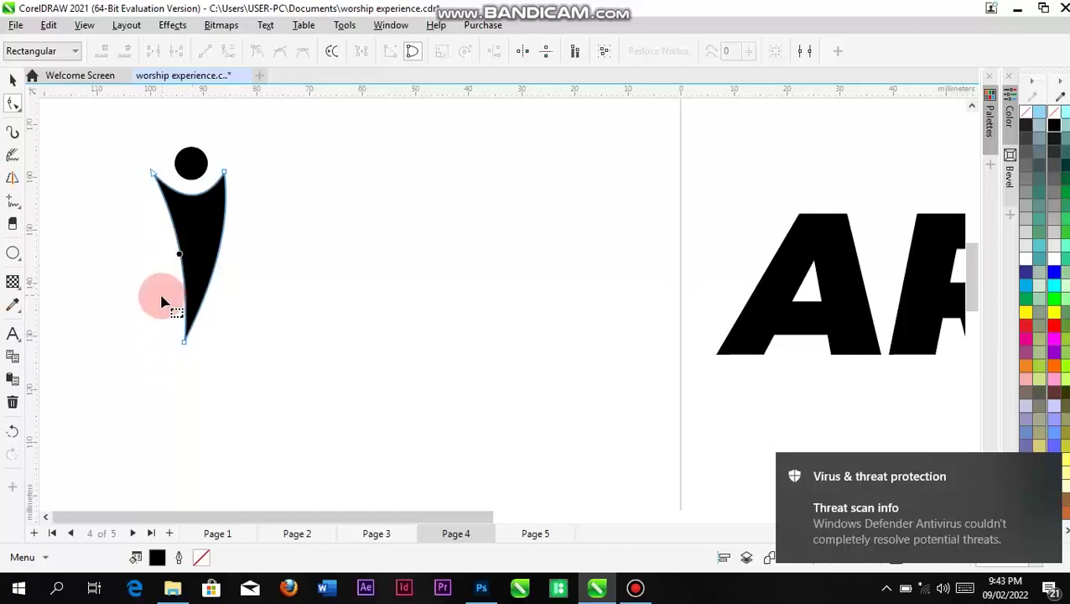
pyautogui.click(184, 385)
pyautogui.click(175, 220)
pyautogui.click(173, 252)
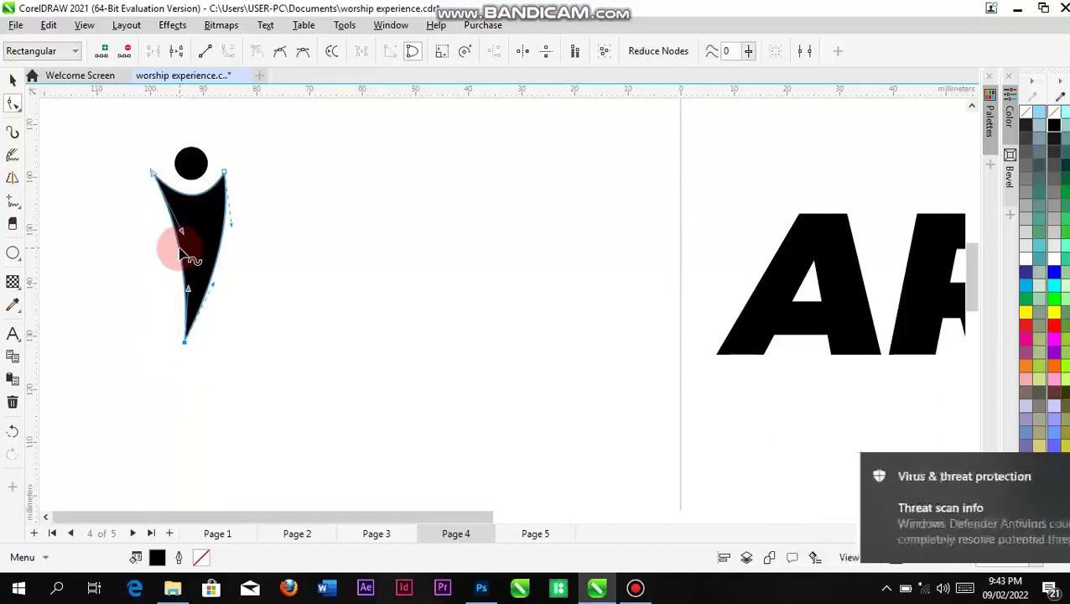
pyautogui.click(186, 248)
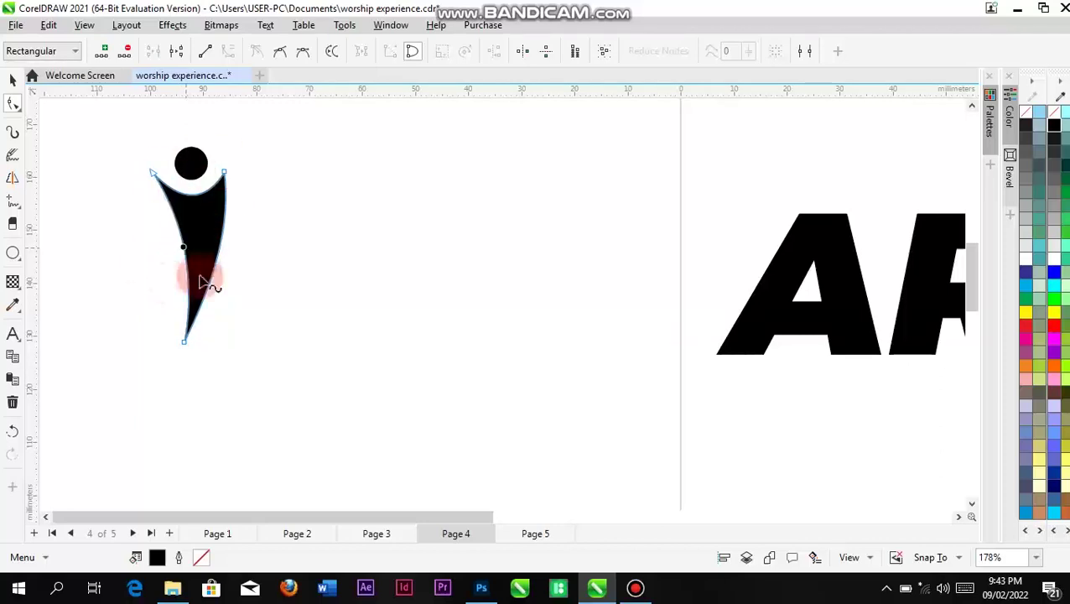
pyautogui.click(17, 81)
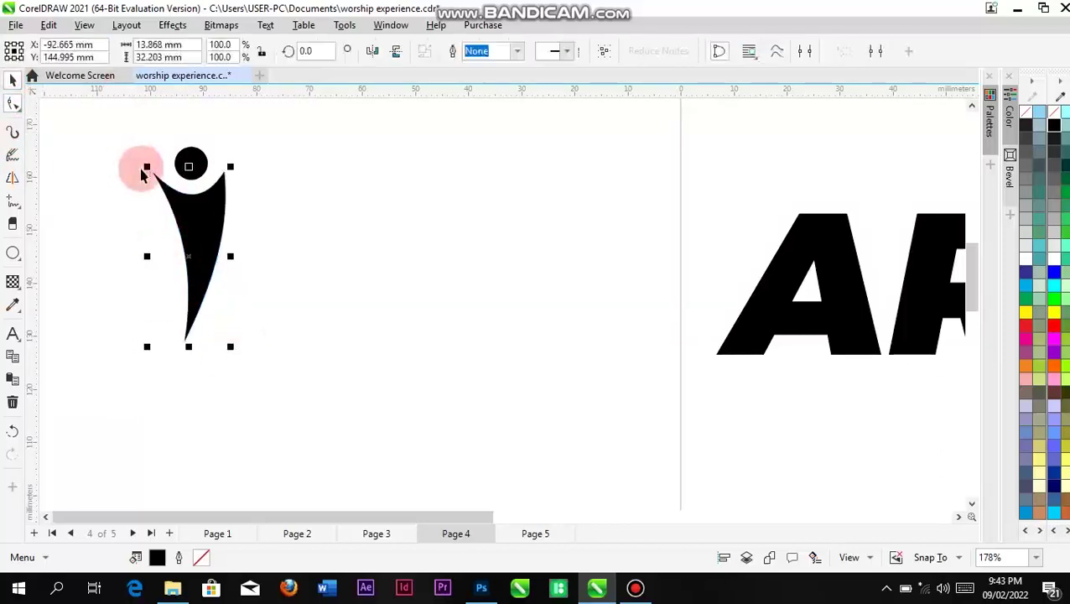
# Step: Group the head and body, and move the figure onto the word ARISE between the A and the R
pyautogui.moveTo(135, 152); pyautogui.dragTo(277, 378)
pyautogui.moveTo(111, 123); pyautogui.dragTo(305, 377)
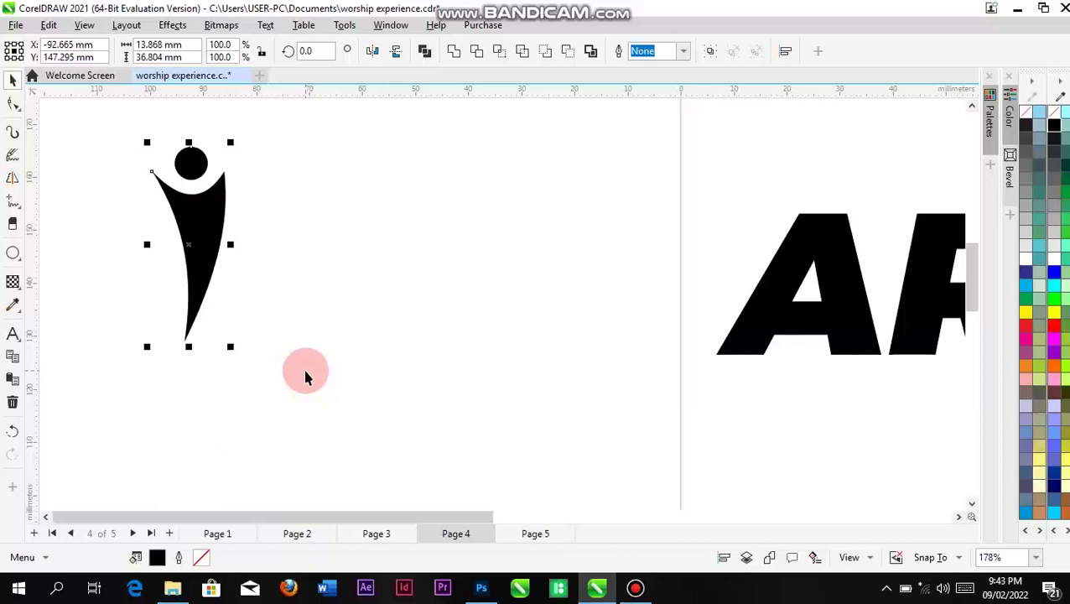
pyautogui.hotkey('ctrl', 'g')
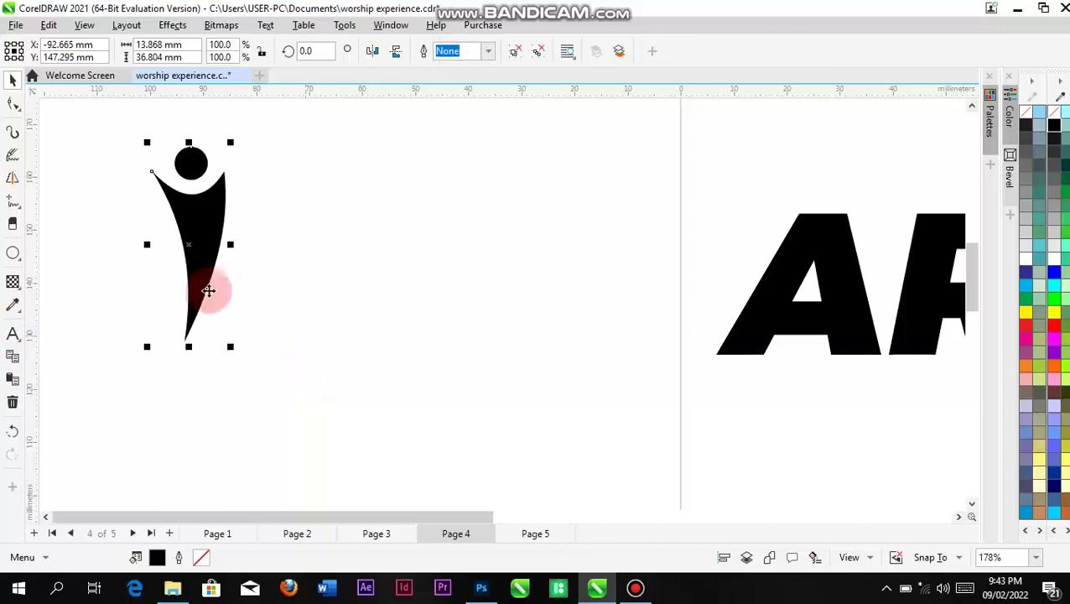
pyautogui.moveTo(202, 243); pyautogui.dragTo(902, 291)
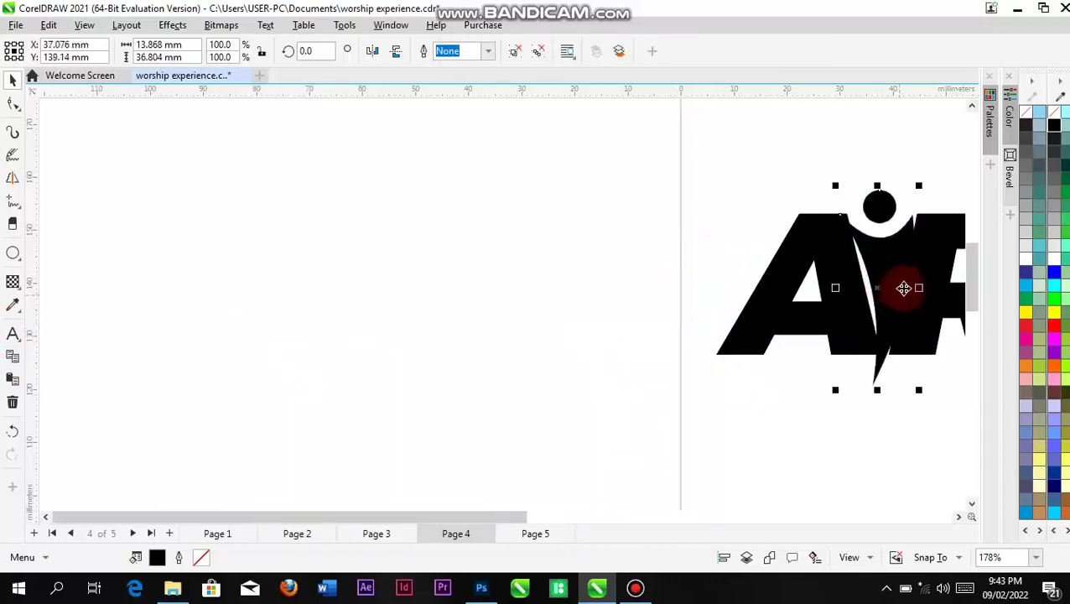
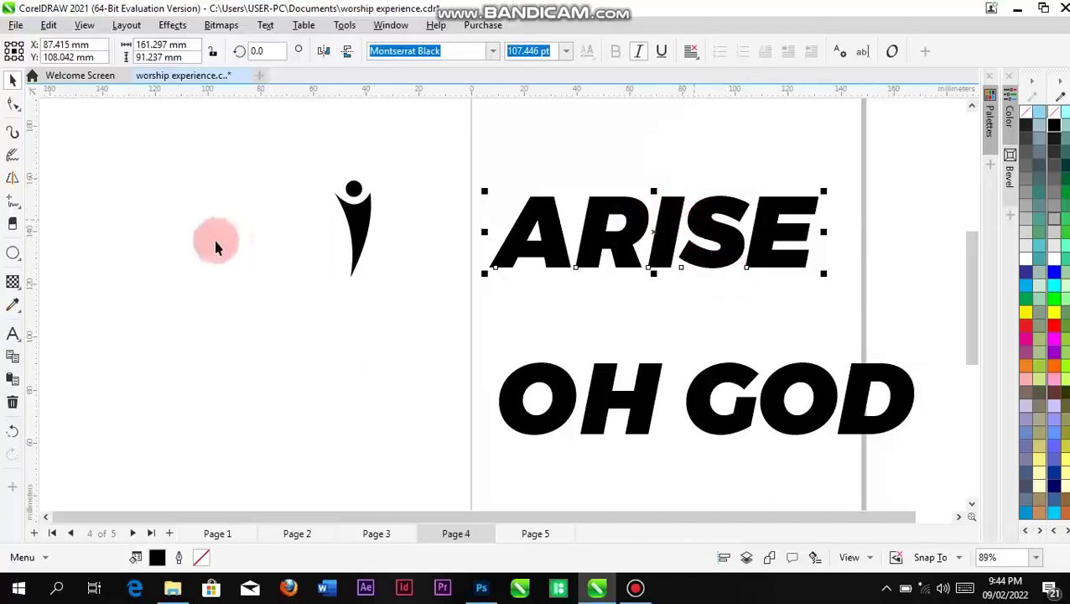
# Step: Replace the letter I in ARISE with blank space, leaving a gap between the R and the S
pyautogui.click(13, 334)
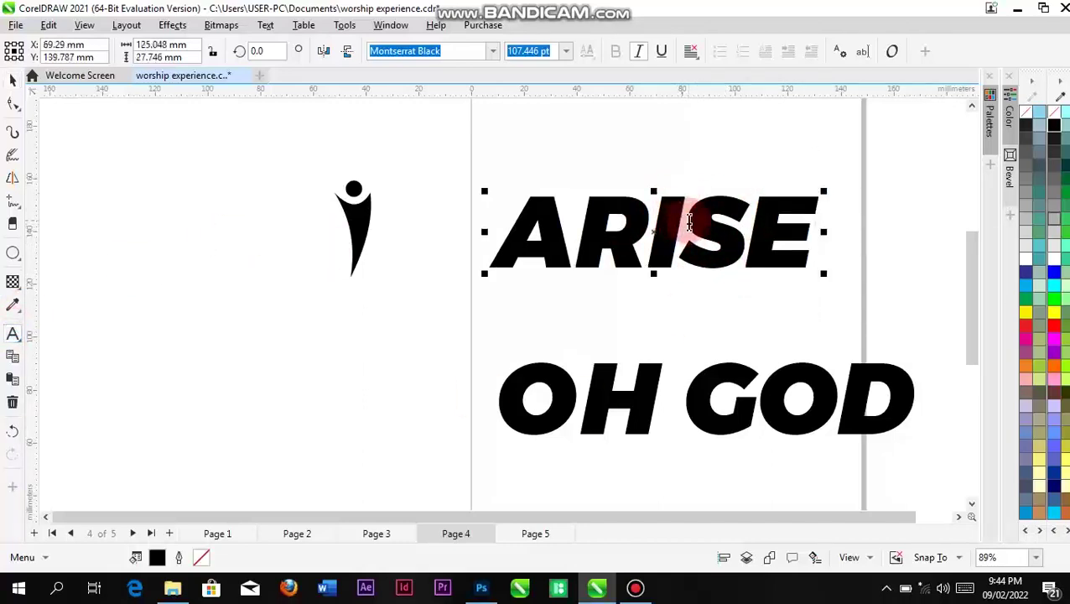
pyautogui.press('BackSpace')
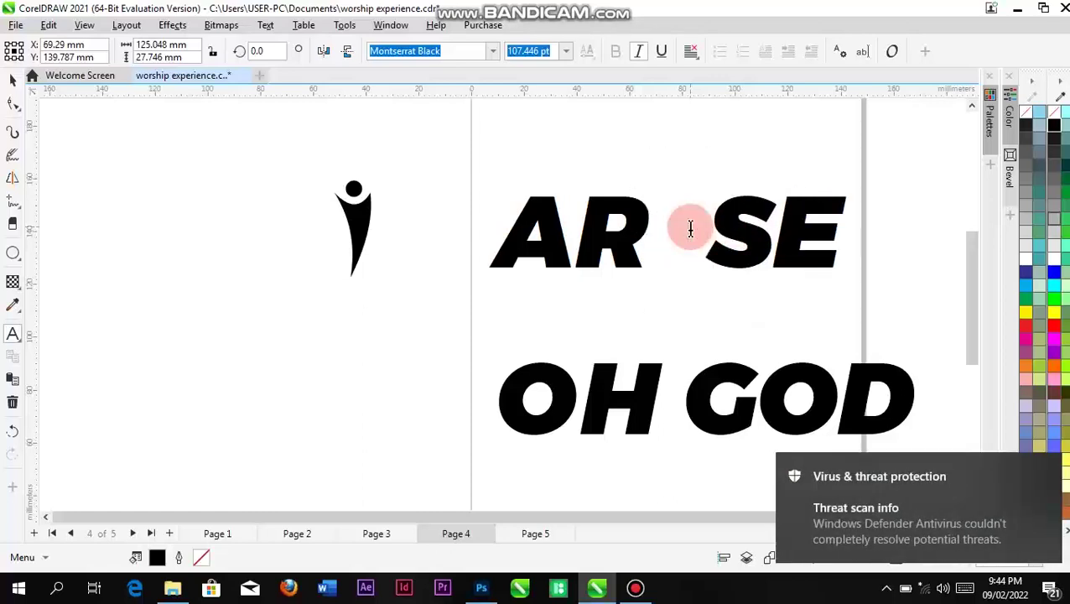
pyautogui.click(14, 81)
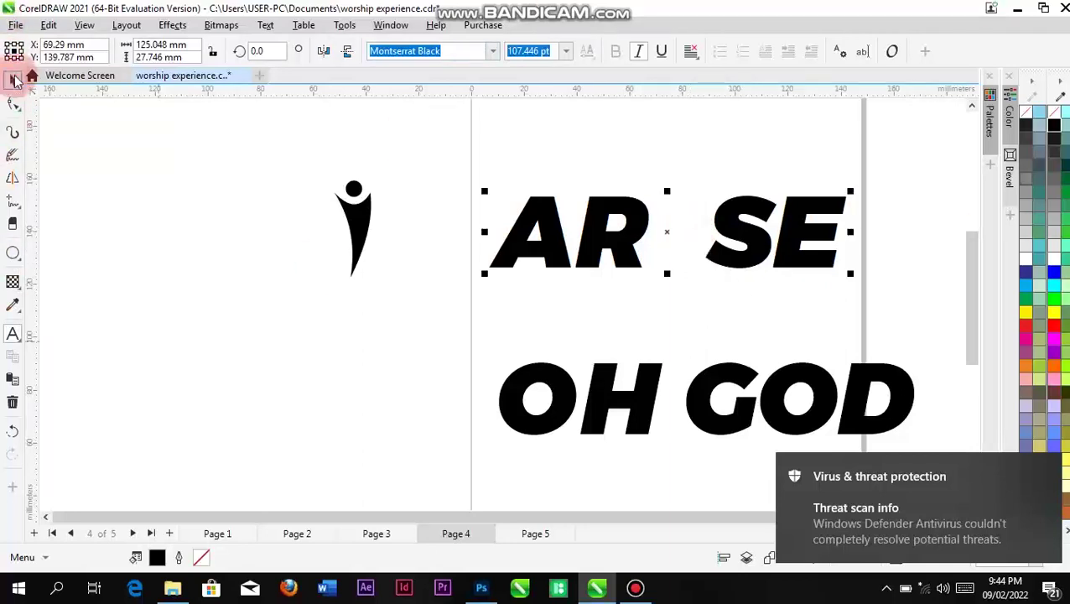
# Step: Move the human figure into the gap between the R and the S of ARISE
pyautogui.moveTo(351, 231); pyautogui.dragTo(719, 241)
pyautogui.scroll(2, 721, 245)
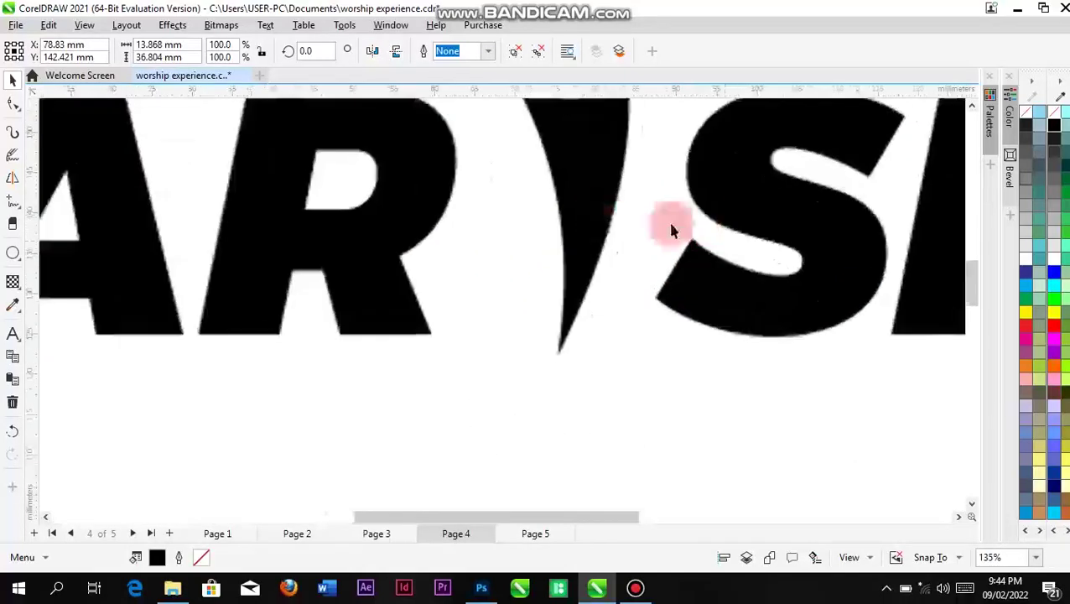
pyautogui.scroll(-1, 578, 129)
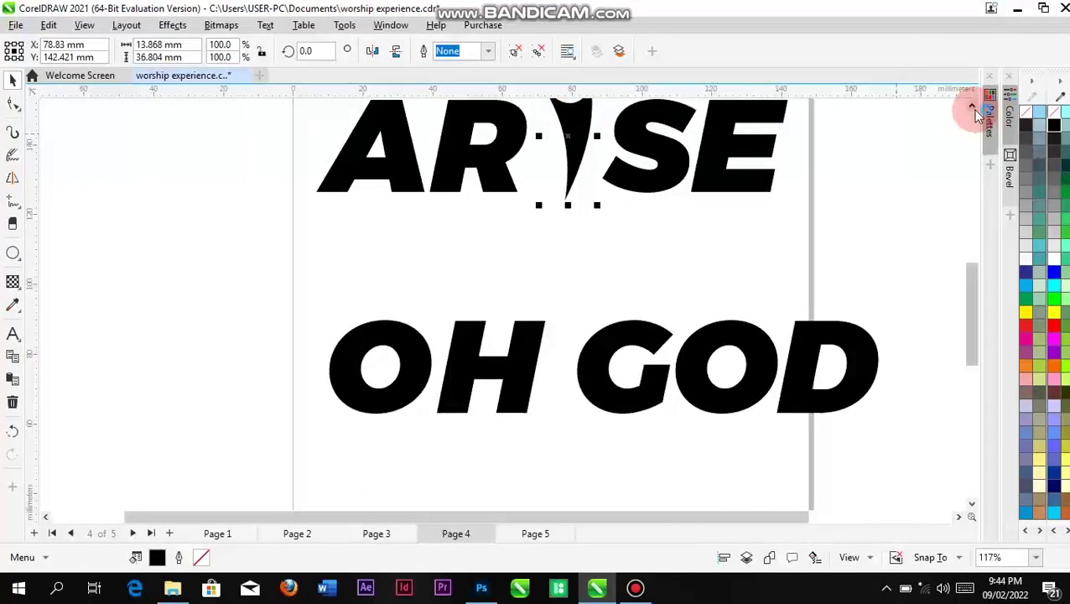
pyautogui.click(972, 105)
pyautogui.scroll(4, 570, 124)
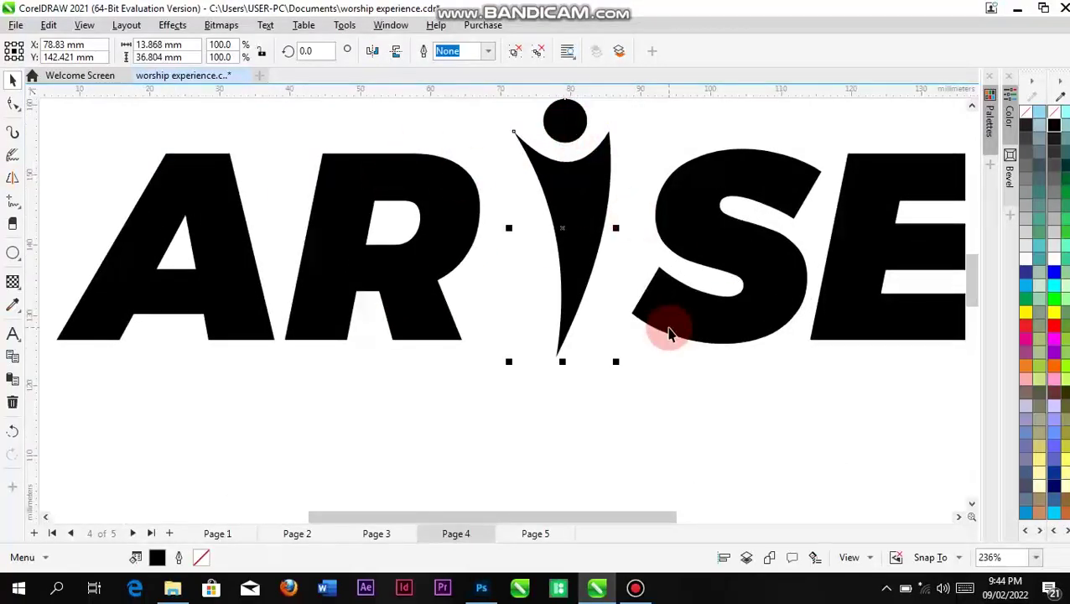
# Step: Ungroup the figure and pull the body's left edge slightly outward to widen it
pyautogui.click(778, 291)
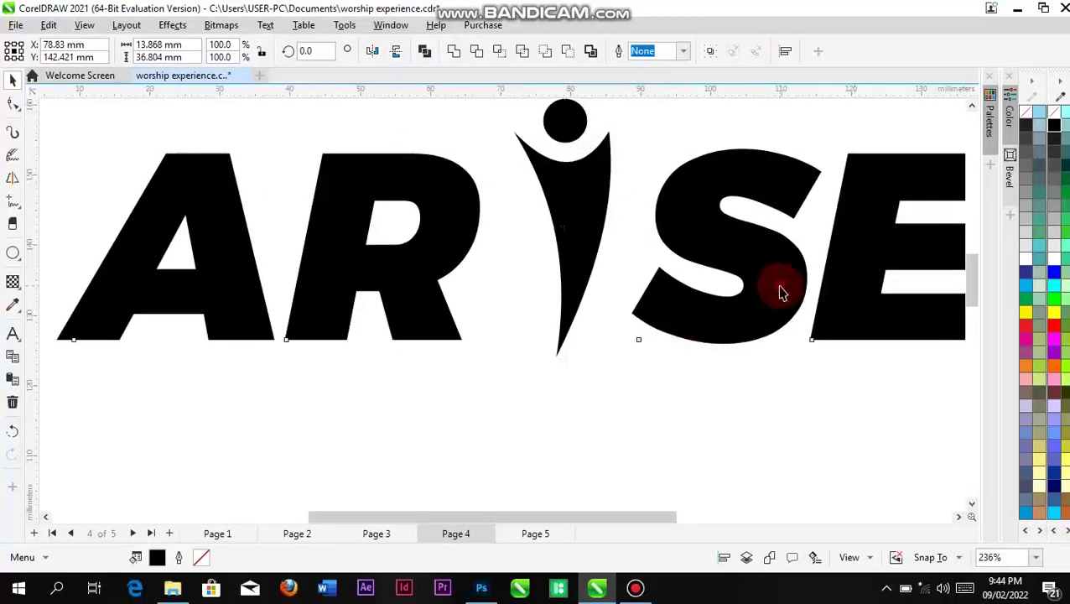
pyautogui.click(567, 217)
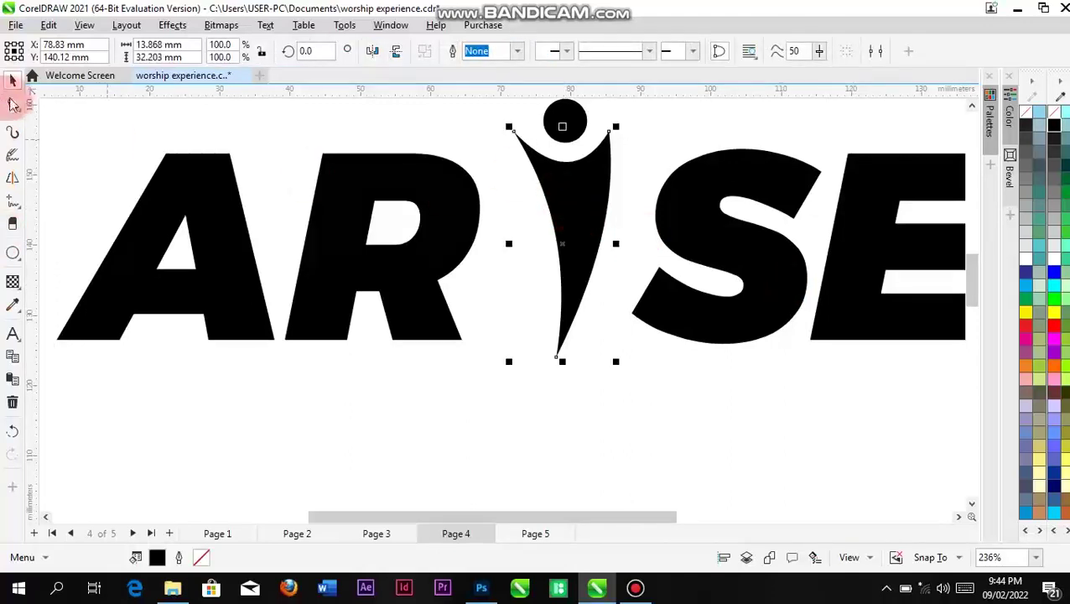
pyautogui.click(14, 107)
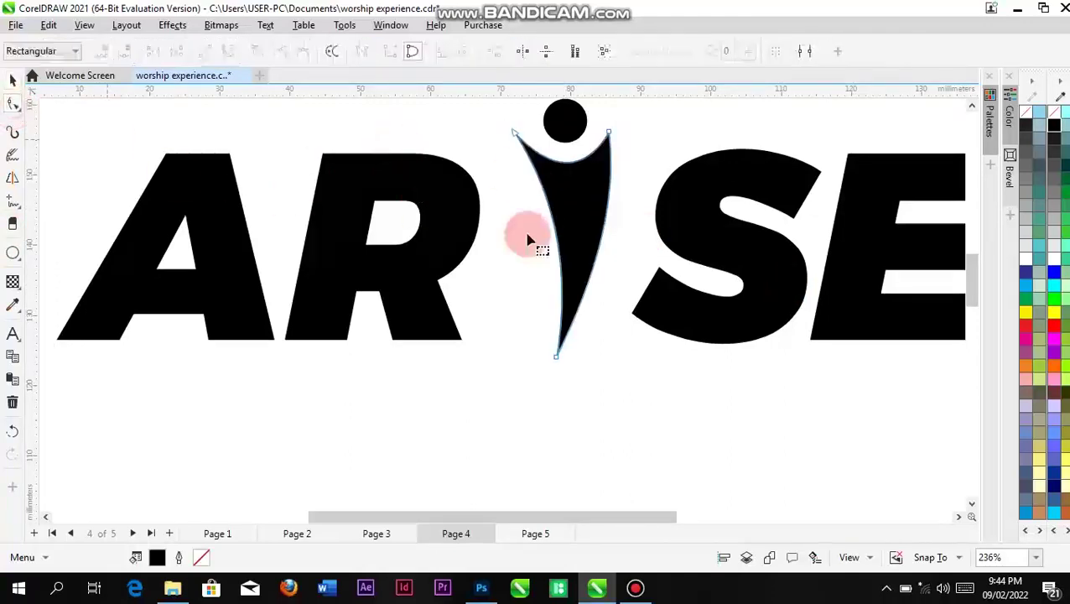
pyautogui.click(550, 349)
pyautogui.moveTo(558, 256)
pyautogui.mouseDown()
pyautogui.moveTo(542, 258)
pyautogui.moveTo(549, 243)
pyautogui.mouseUp()
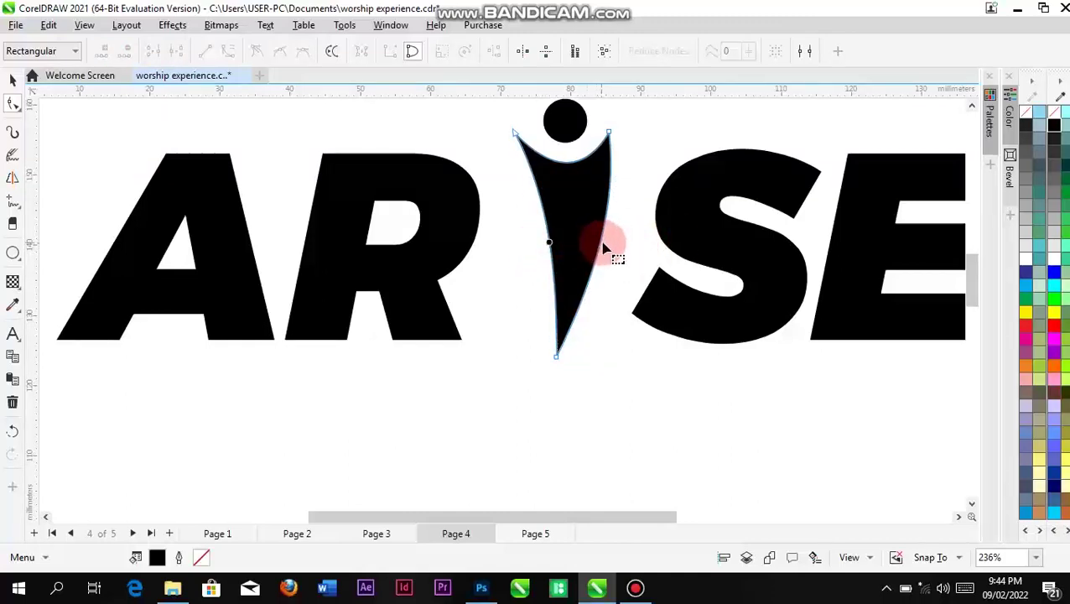
# Step: Bow the body's right edge further outward to make the figure thicker
pyautogui.moveTo(601, 248); pyautogui.dragTo(613, 244)
pyautogui.click(14, 102)
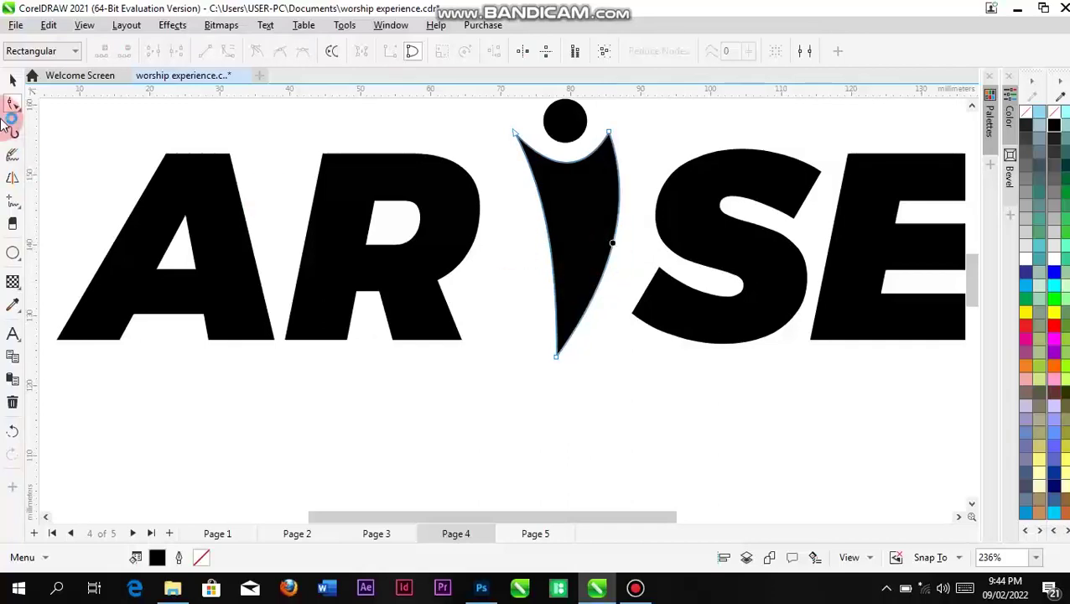
pyautogui.click(11, 79)
pyautogui.scroll(-2, 415, 222)
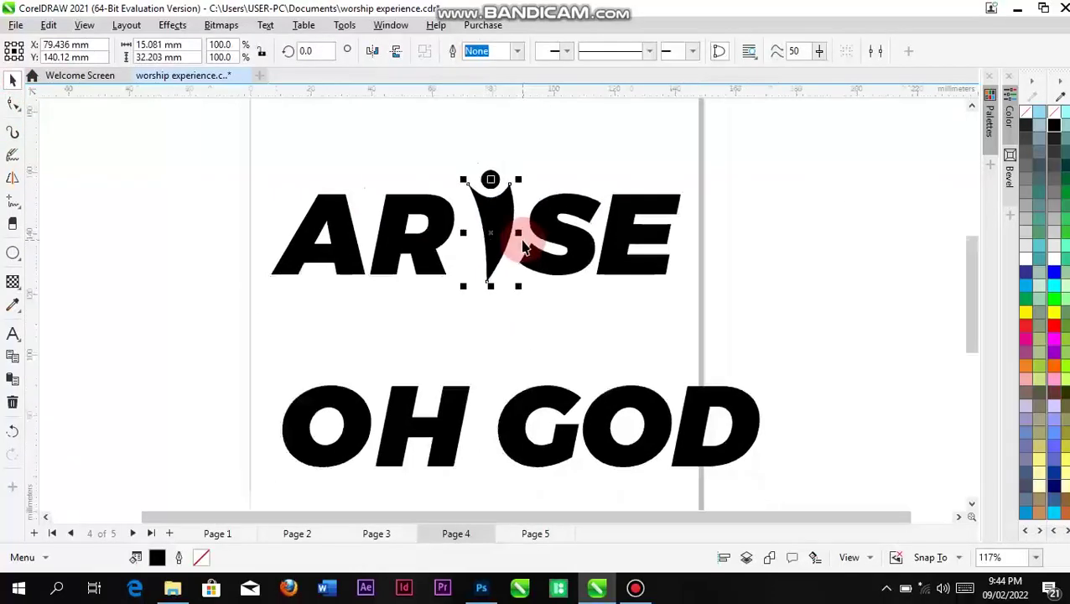
pyautogui.click(826, 212)
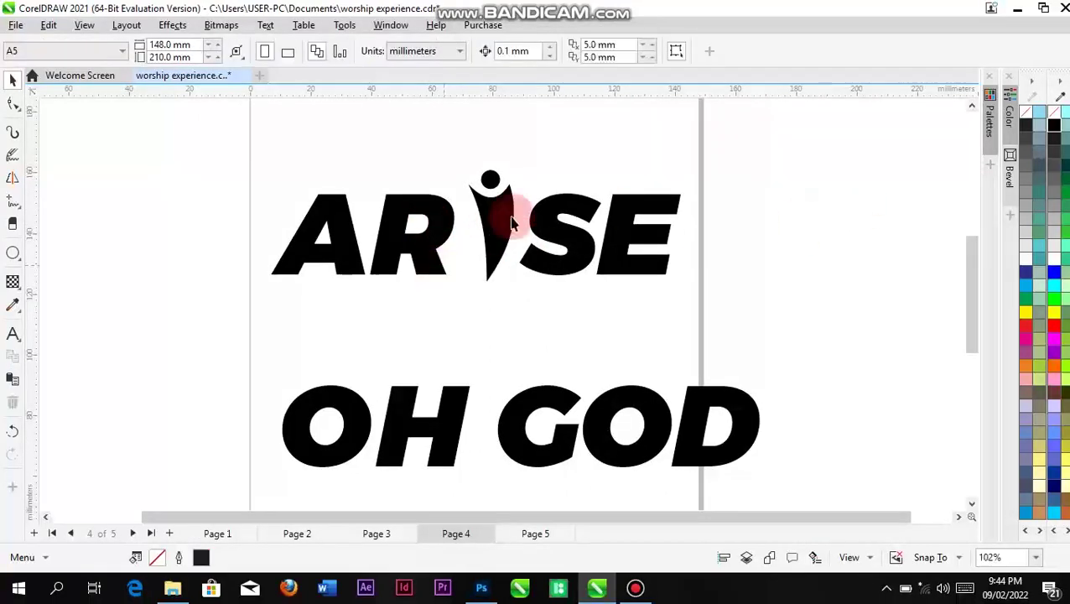
# Step: Group the figure's head and body together again
pyautogui.click(446, 237)
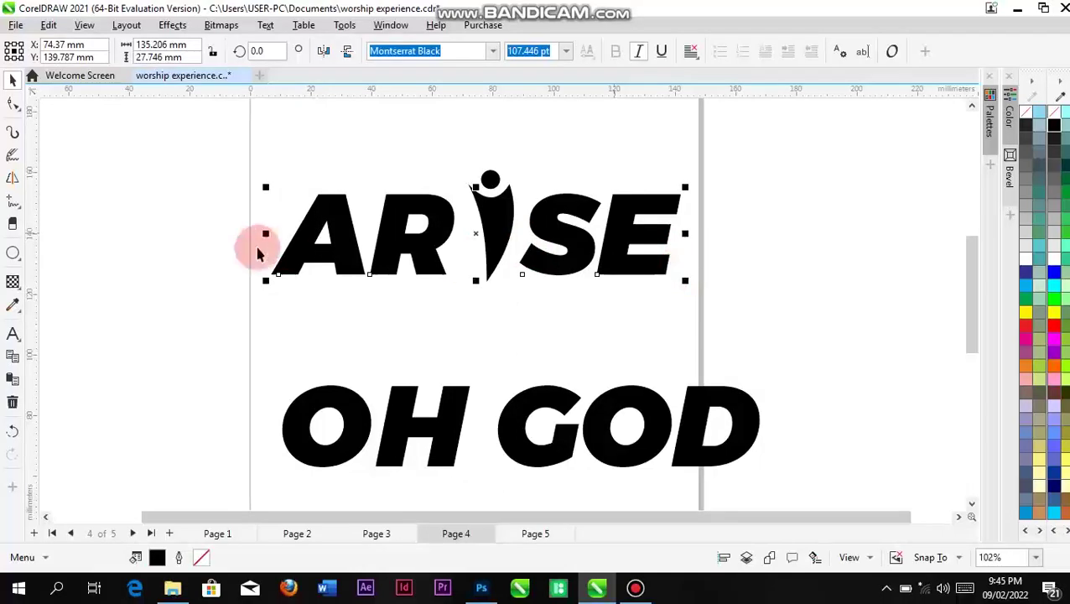
pyautogui.click(490, 161)
pyautogui.moveTo(445, 150); pyautogui.dragTo(544, 328)
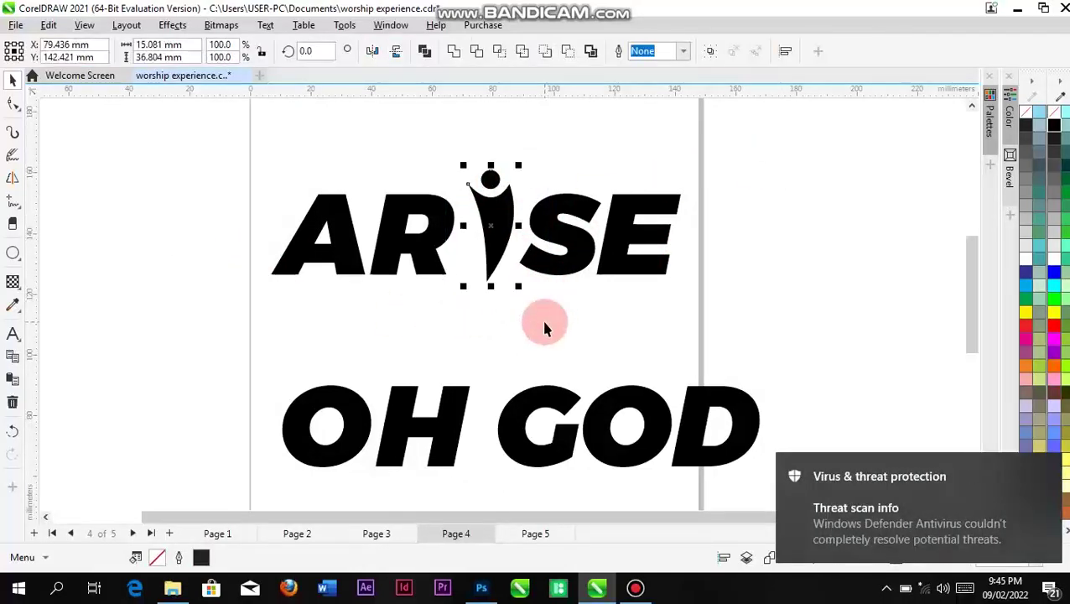
pyautogui.click(760, 188)
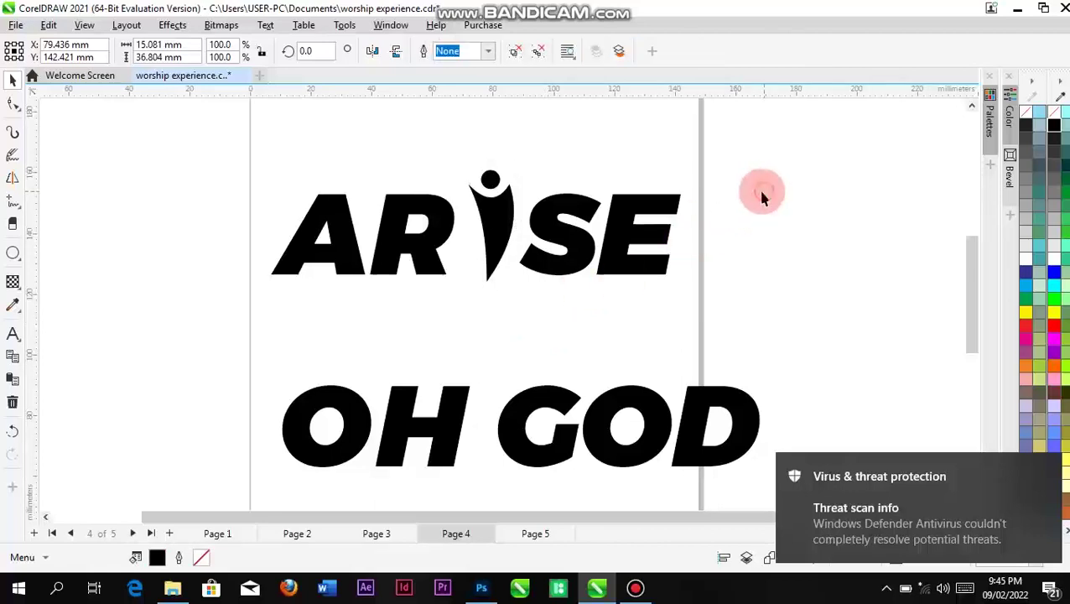
# Step: Try to tighten the letter spacing of the ARISE text around the figure
pyautogui.click(413, 248)
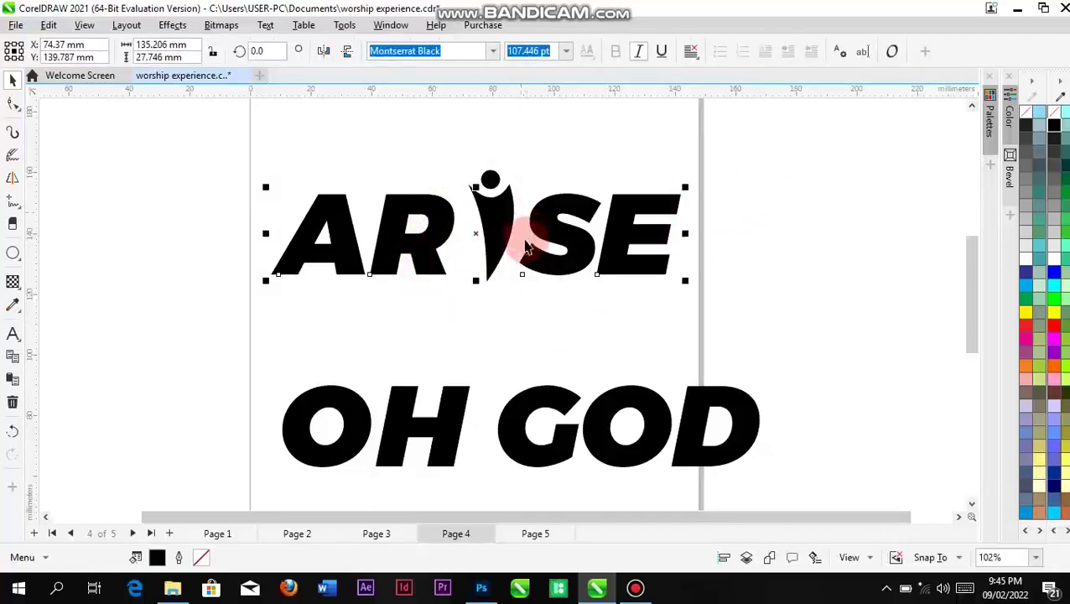
pyautogui.click(468, 251)
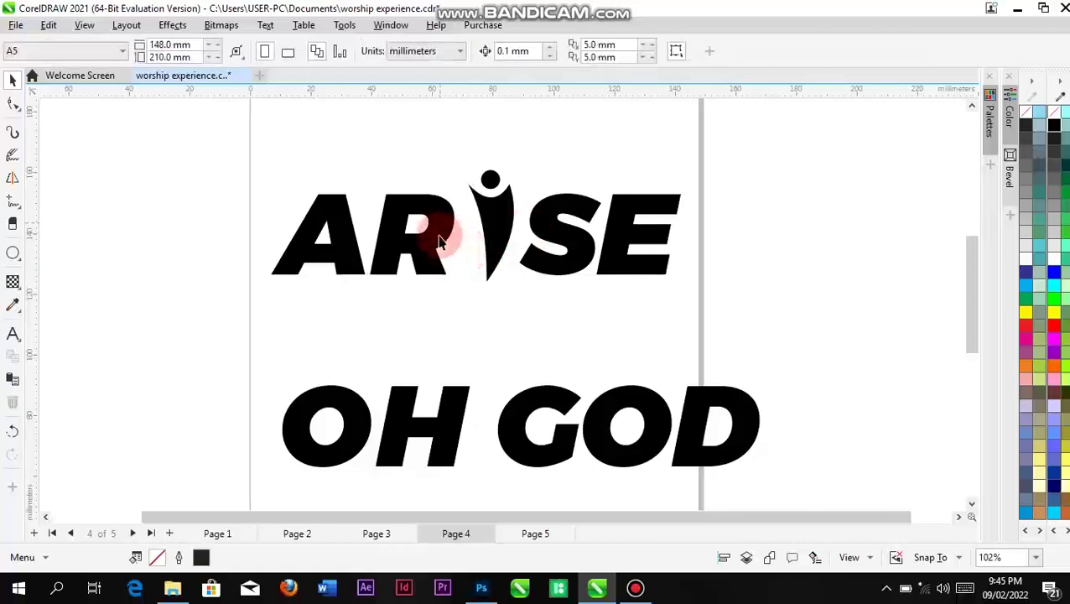
pyautogui.click(440, 230)
pyautogui.click(19, 107)
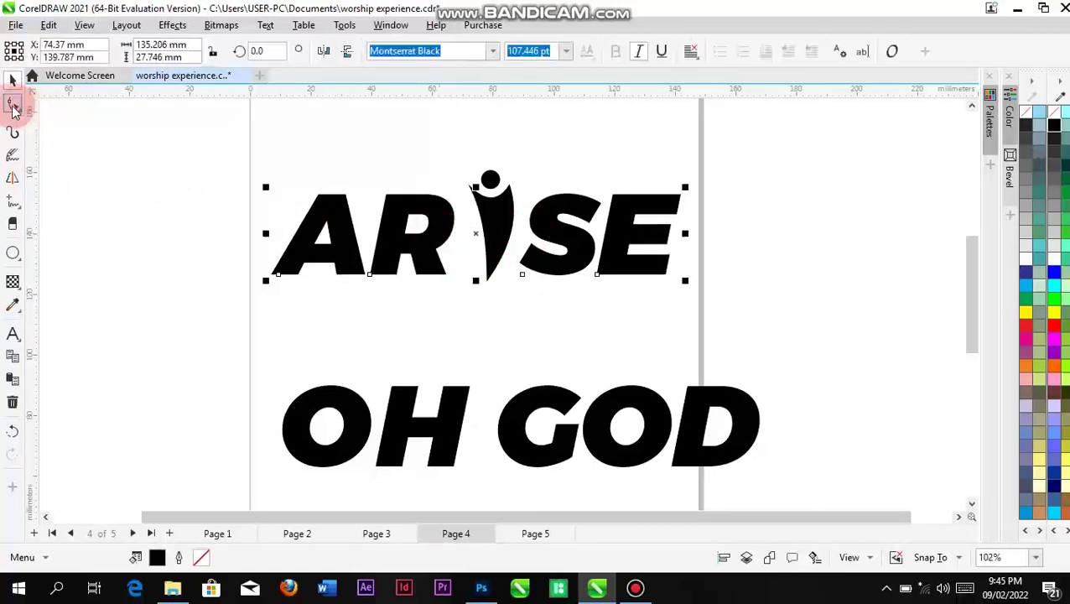
pyautogui.click(688, 285)
pyautogui.moveTo(687, 286)
pyautogui.mouseDown()
pyautogui.moveTo(638, 292)
pyautogui.moveTo(680, 291)
pyautogui.mouseUp()
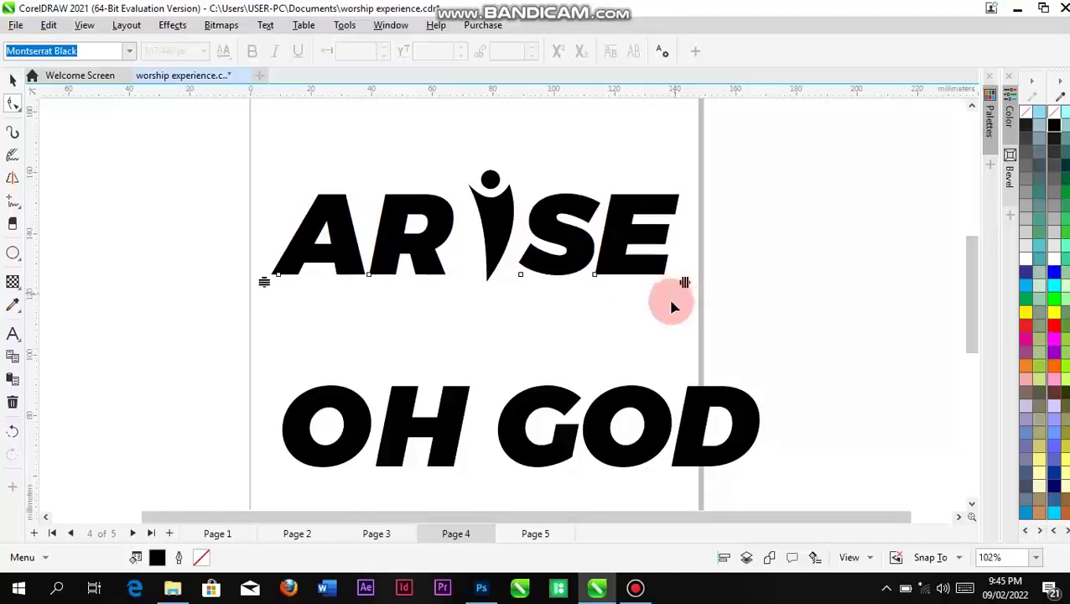
pyautogui.press('Tab')
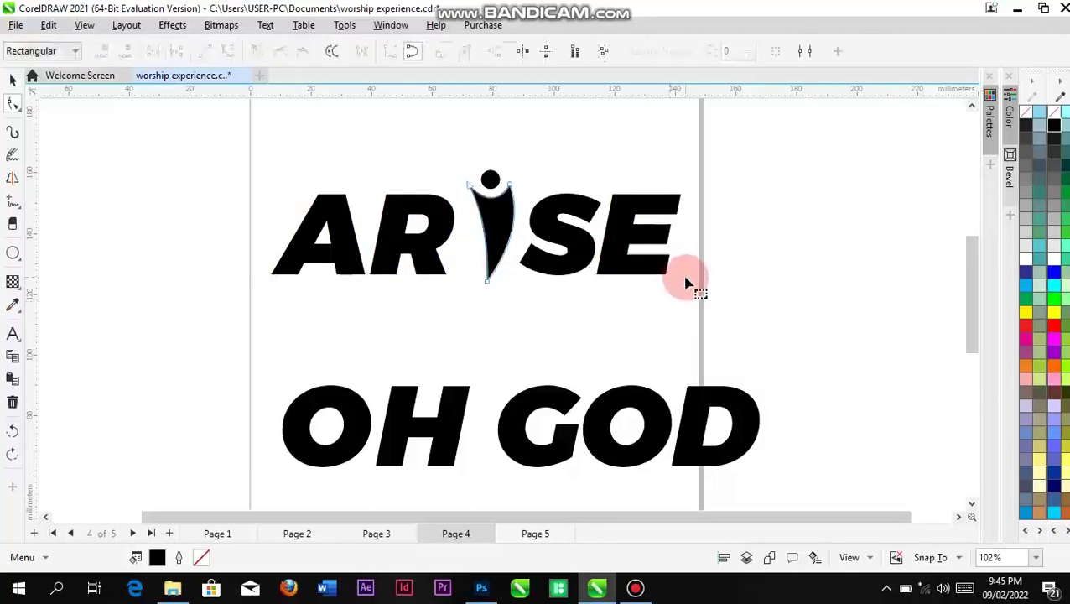
pyautogui.click(681, 284)
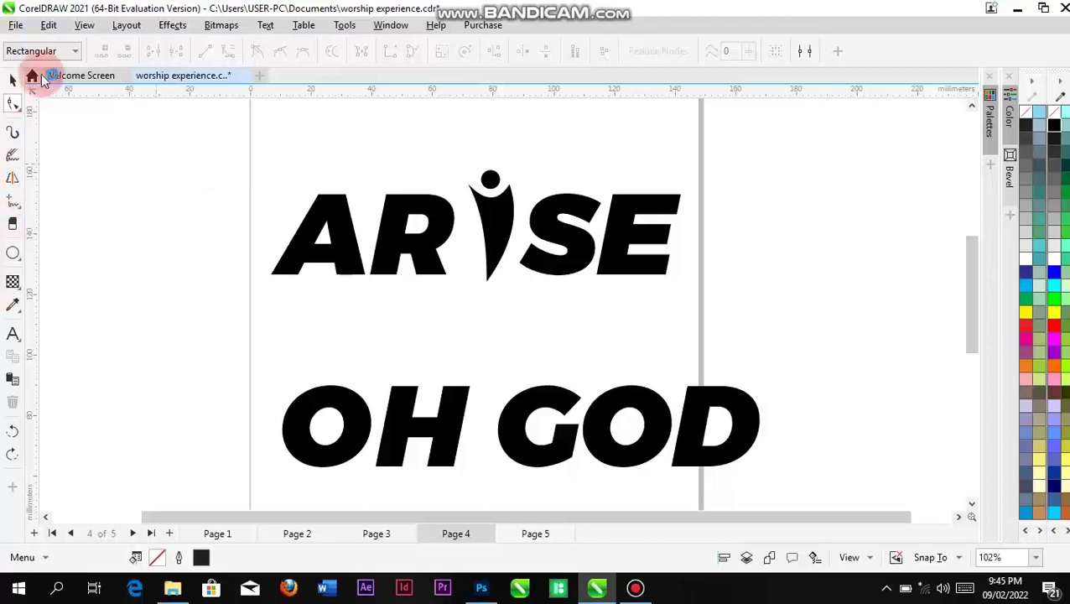
pyautogui.click(12, 80)
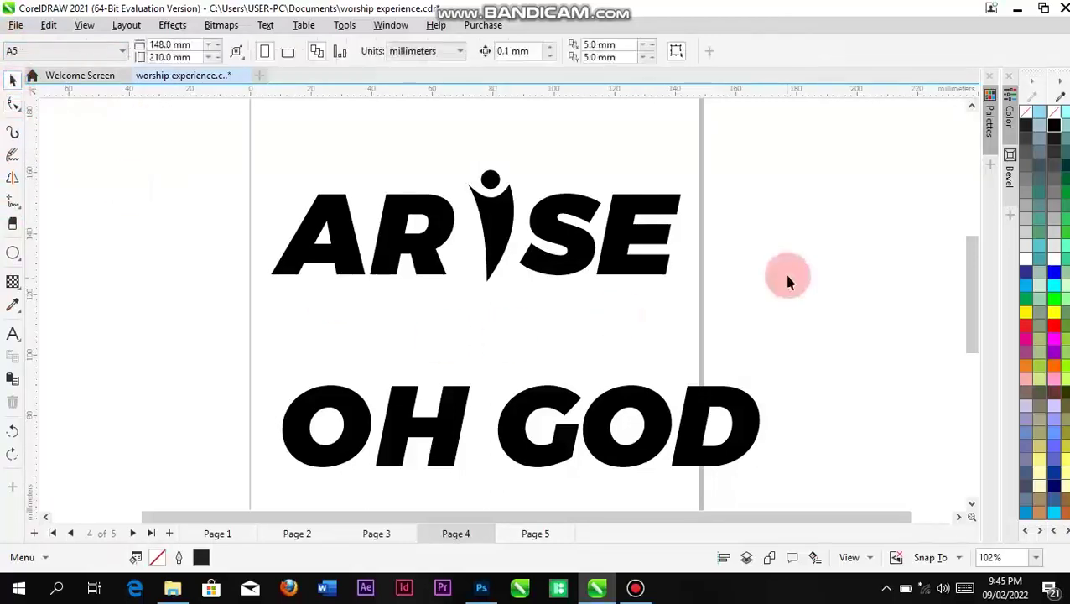
# Step: Align the bottom of the figure with the bottom of the ARISE text
pyautogui.scroll(4, 495, 205)
pyautogui.scroll(1, 504, 210)
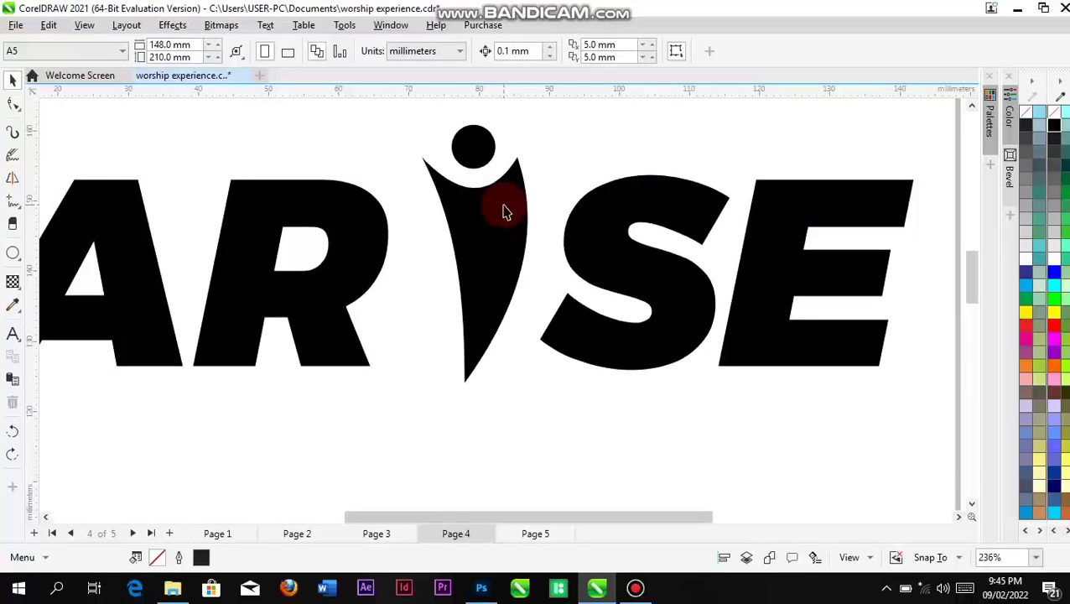
pyautogui.click(494, 256)
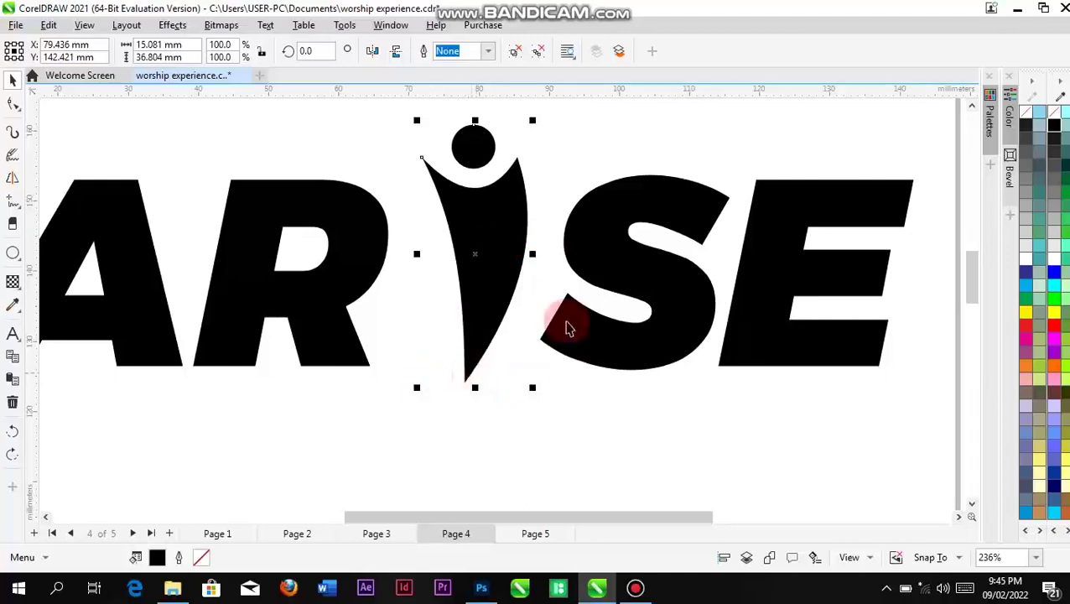
pyautogui.keyDown('shift'); pyautogui.click(616, 226); pyautogui.keyUp('shift')
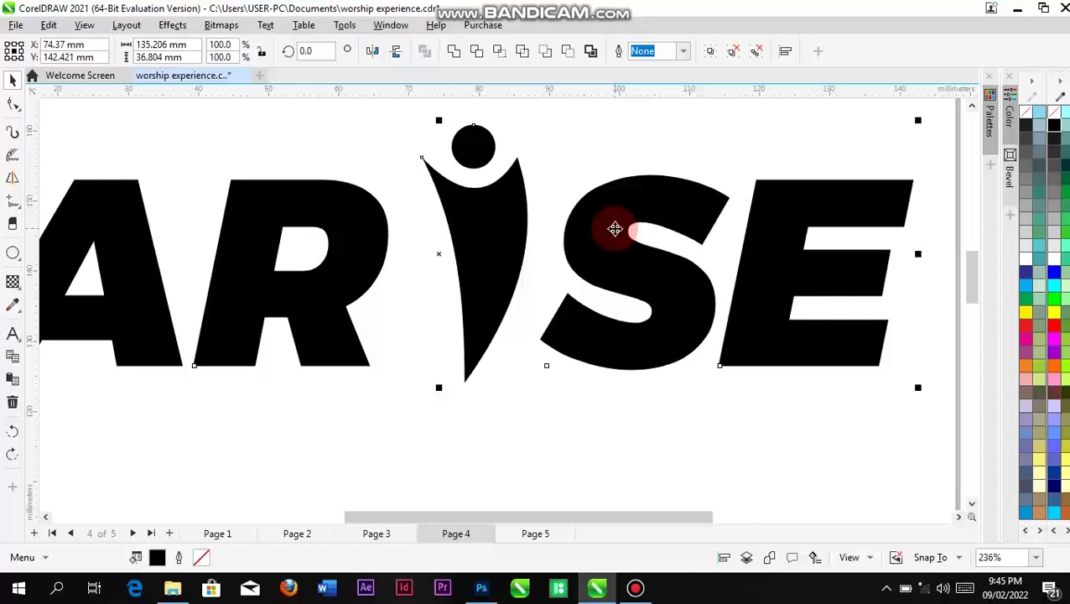
pyautogui.press('b')
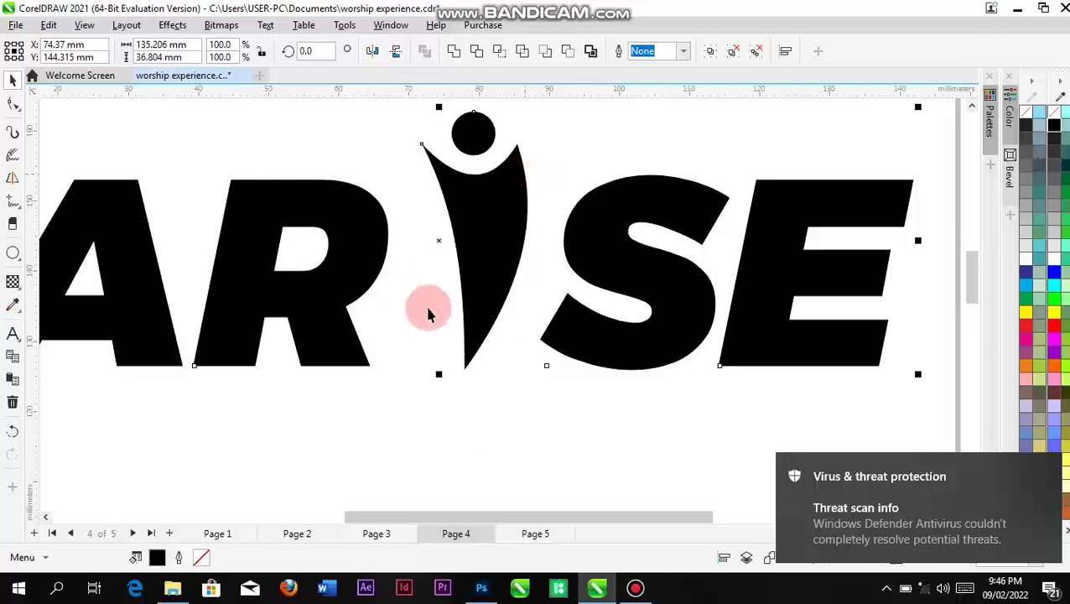
pyautogui.scroll(-2, 453, 295)
# Step: Move OH GOD up directly beneath ARISE and scale it down proportionally to about 133 mm wide
pyautogui.click(778, 162)
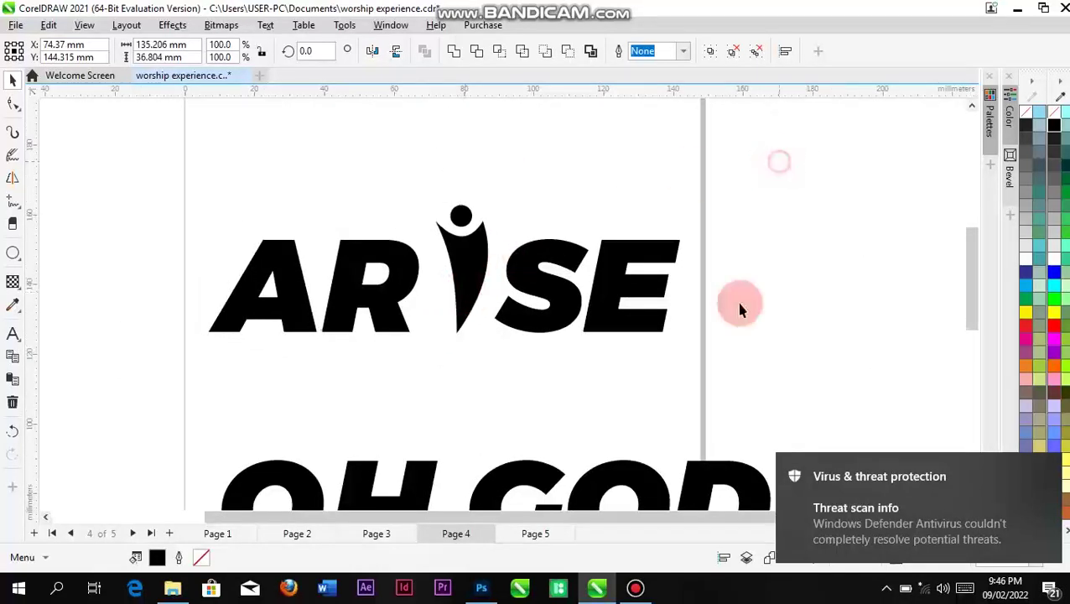
pyautogui.moveTo(538, 476); pyautogui.dragTo(517, 332)
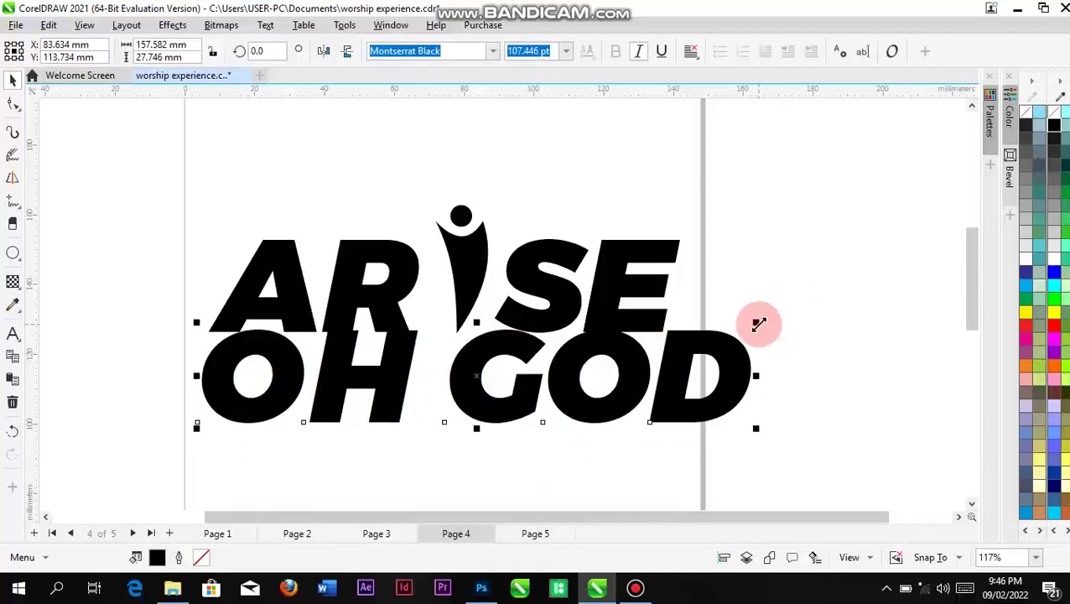
pyautogui.moveTo(754, 328)
pyautogui.mouseDown()
pyautogui.moveTo(743, 339)
pyautogui.moveTo(756, 333)
pyautogui.mouseUp()
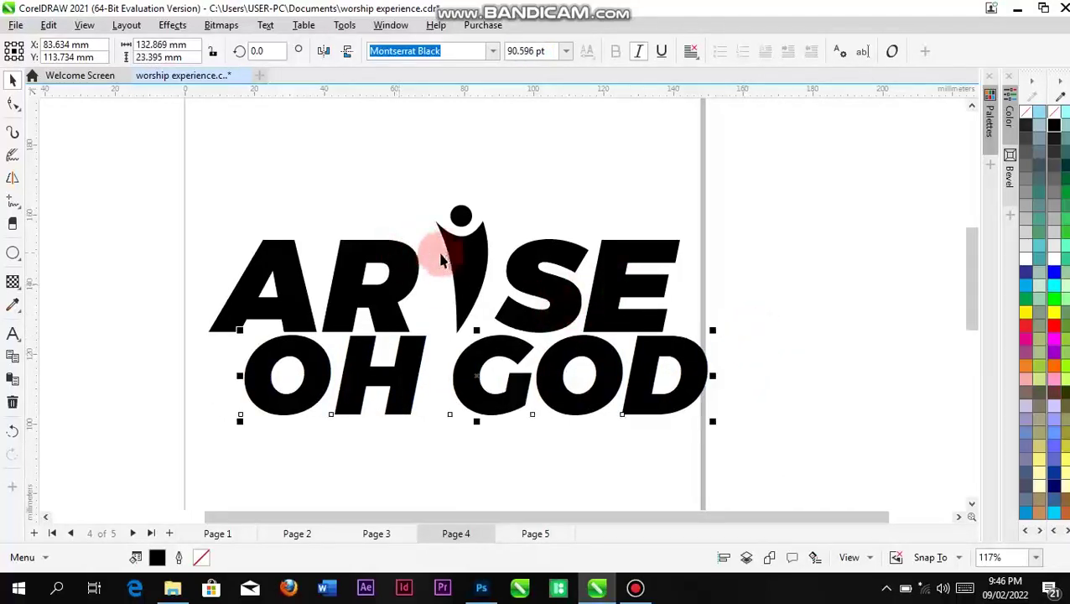
# Step: Align the centers of OH GOD and ARISE so OH GOD is horizontally centered under it
pyautogui.keyDown('shift'); pyautogui.click(572, 302); pyautogui.keyUp('shift')
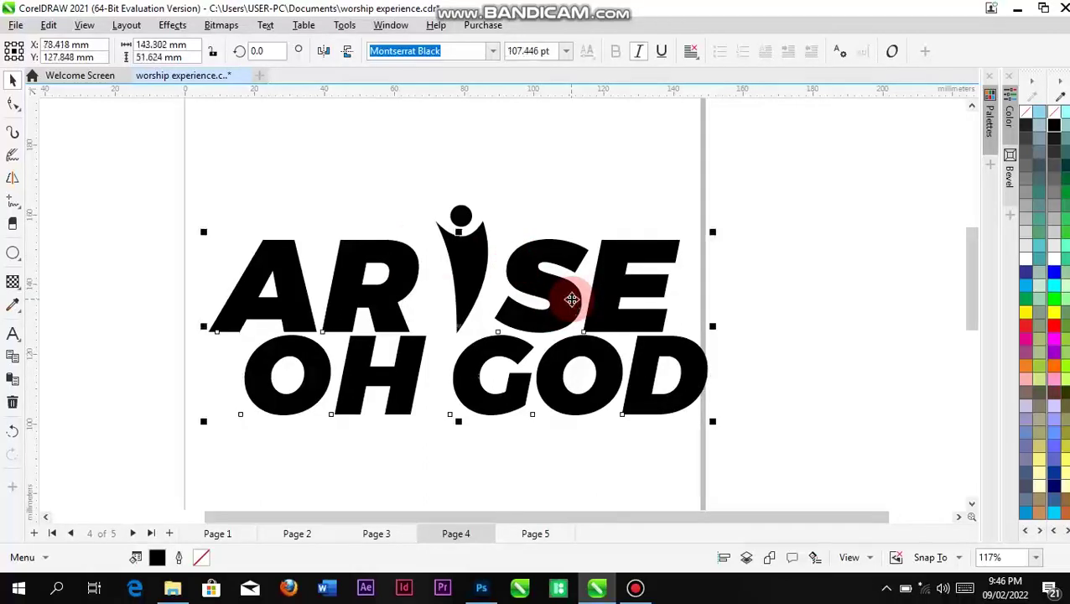
pyautogui.press('c')
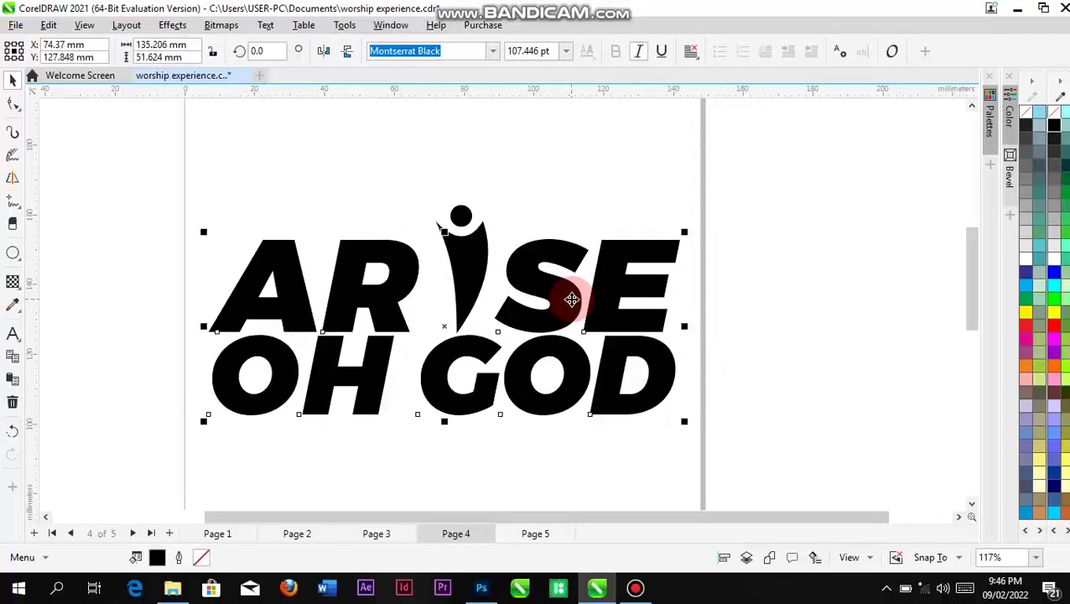
pyautogui.click(755, 323)
# Step: Nudge OH GOD down about 2 mm to leave a narrow gap beneath ARISE
pyautogui.click(570, 372)
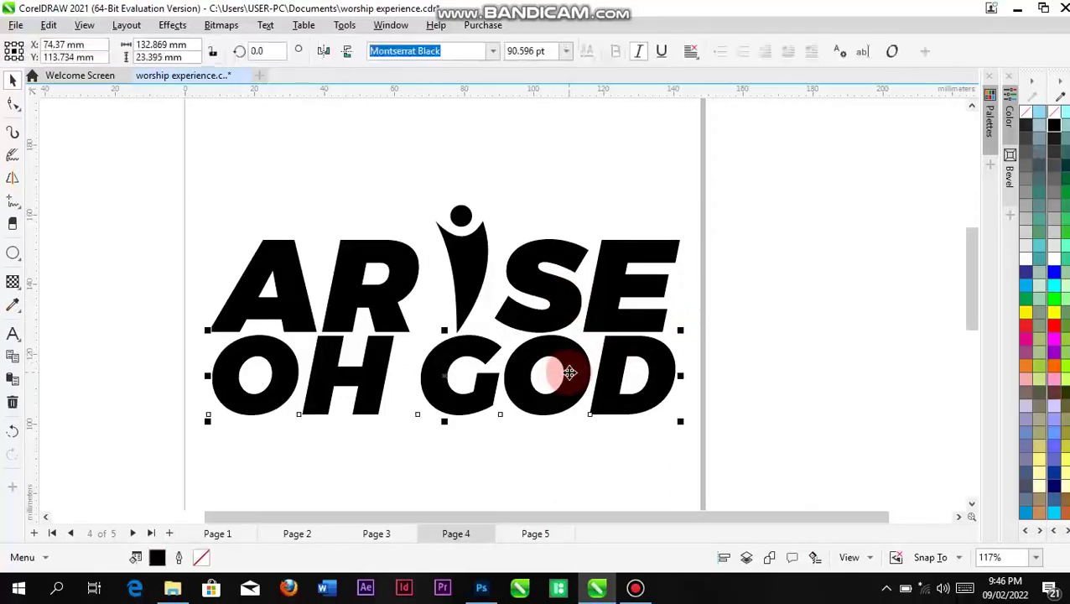
pyautogui.press('Down')
pyautogui.press('Down')
pyautogui.press('Down')
pyautogui.press('Down')
pyautogui.press('Down')
pyautogui.press('Down')
pyautogui.press('Down')
pyautogui.press('Down')
pyautogui.press('Down')
pyautogui.press('Down')
pyautogui.press('Down')
pyautogui.press('Down')
pyautogui.press('Down')
pyautogui.press('Down')
pyautogui.press('Down')
pyautogui.press('Down')
pyautogui.press('Down')
pyautogui.press('Down')
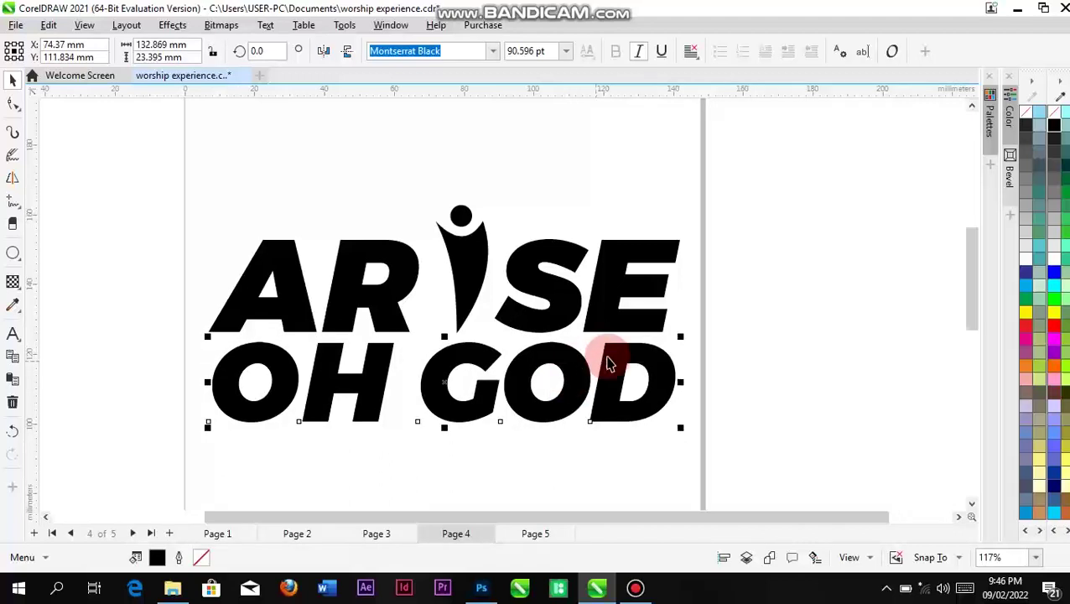
pyautogui.scroll(-4, 510, 370)
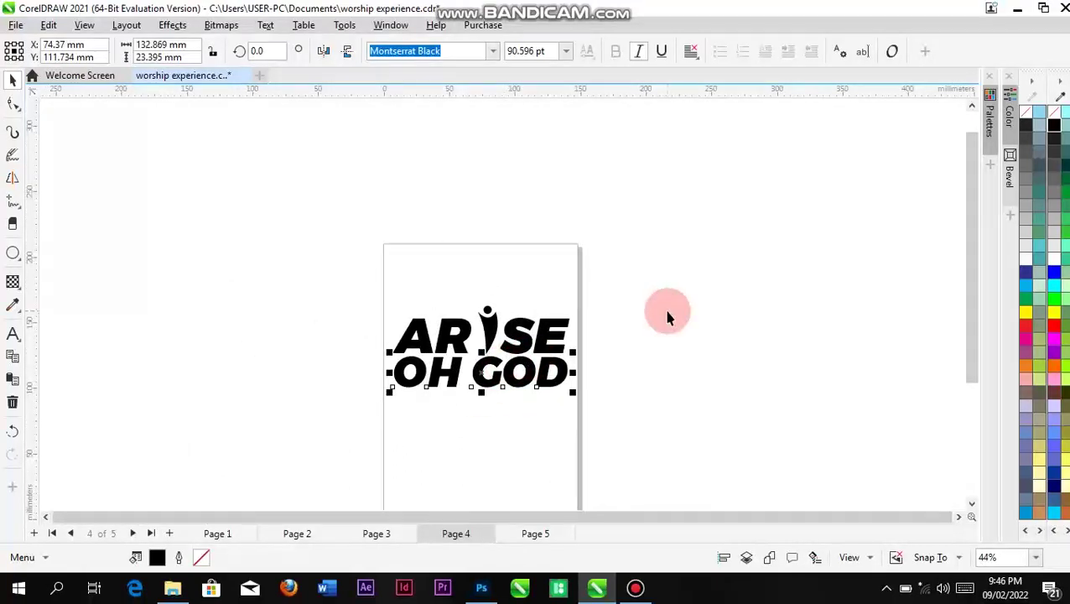
# Step: Export the ARISE OH GOD lettering as a transparent 24-bit PNG named ARISE in the MY DESIGNS folder
pyautogui.click(328, 321)
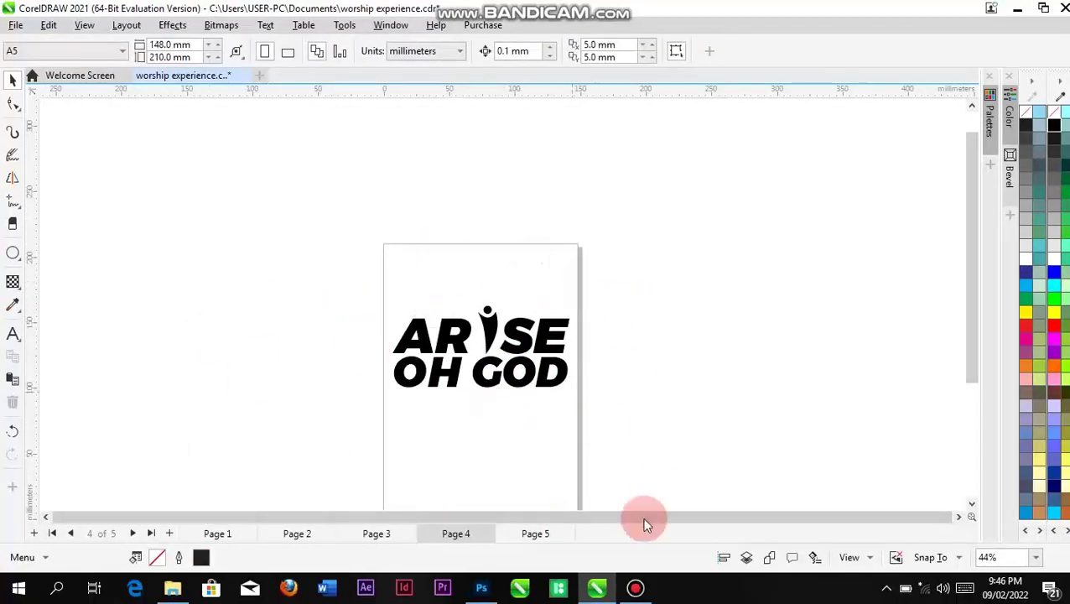
pyautogui.click(973, 503)
pyautogui.click(972, 503)
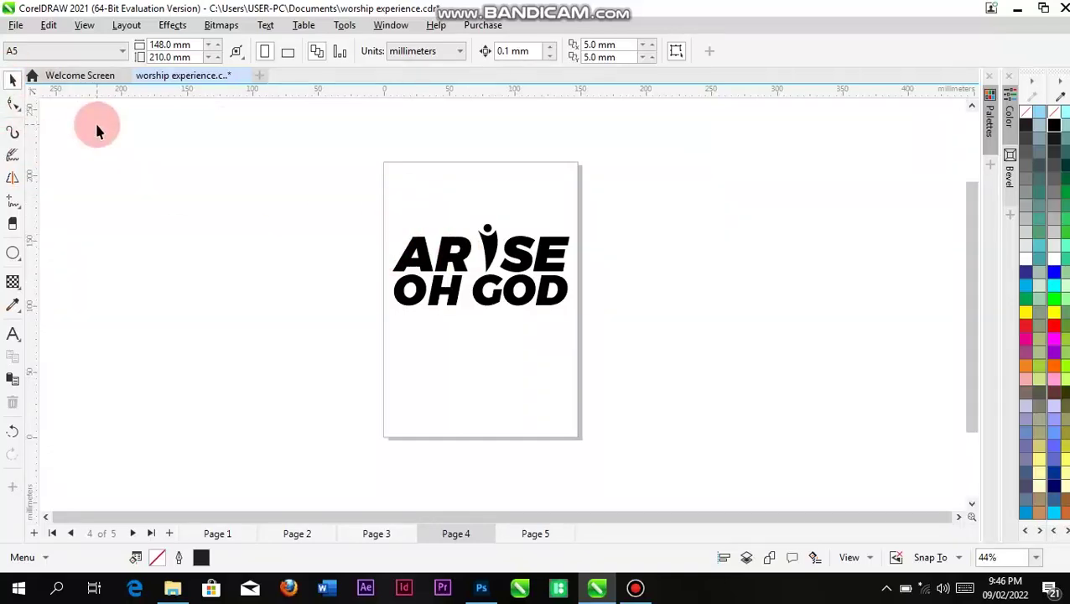
pyautogui.hotkey('ctrl', 'e')
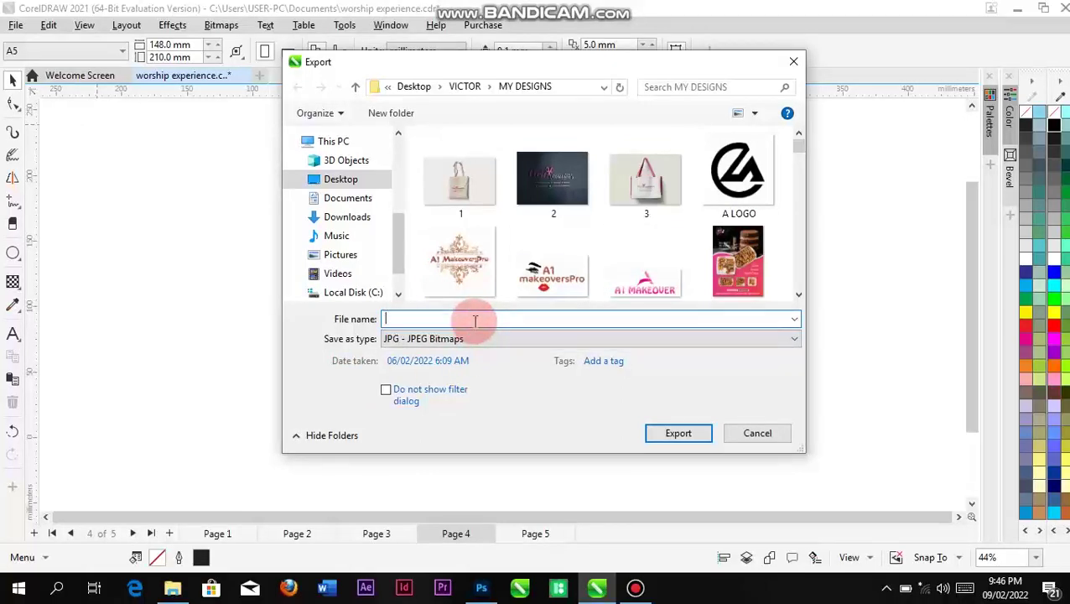
pyautogui.write('ARISE')
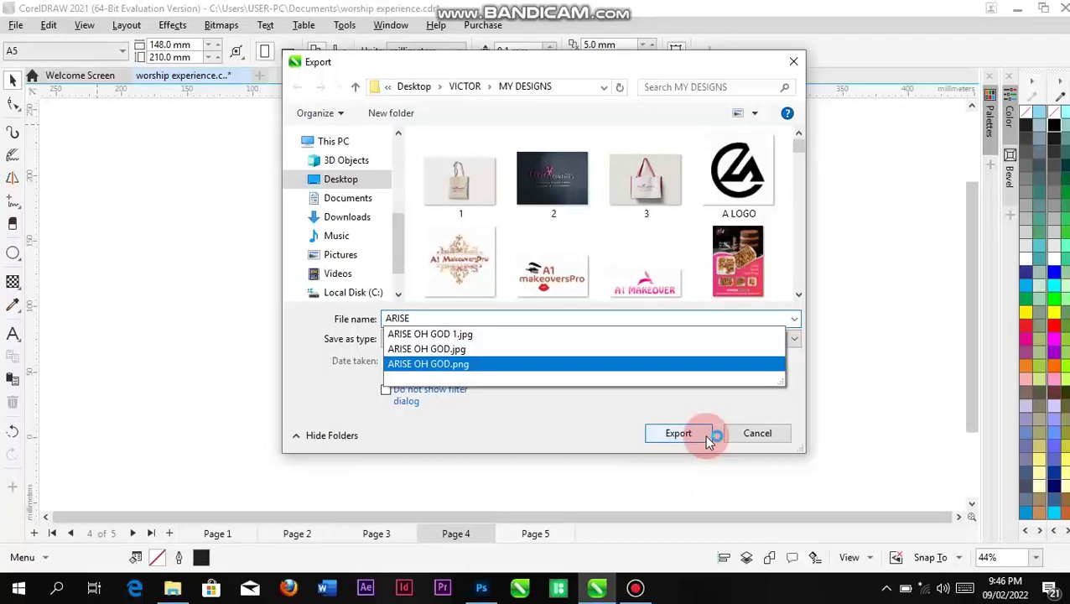
pyautogui.click(789, 322)
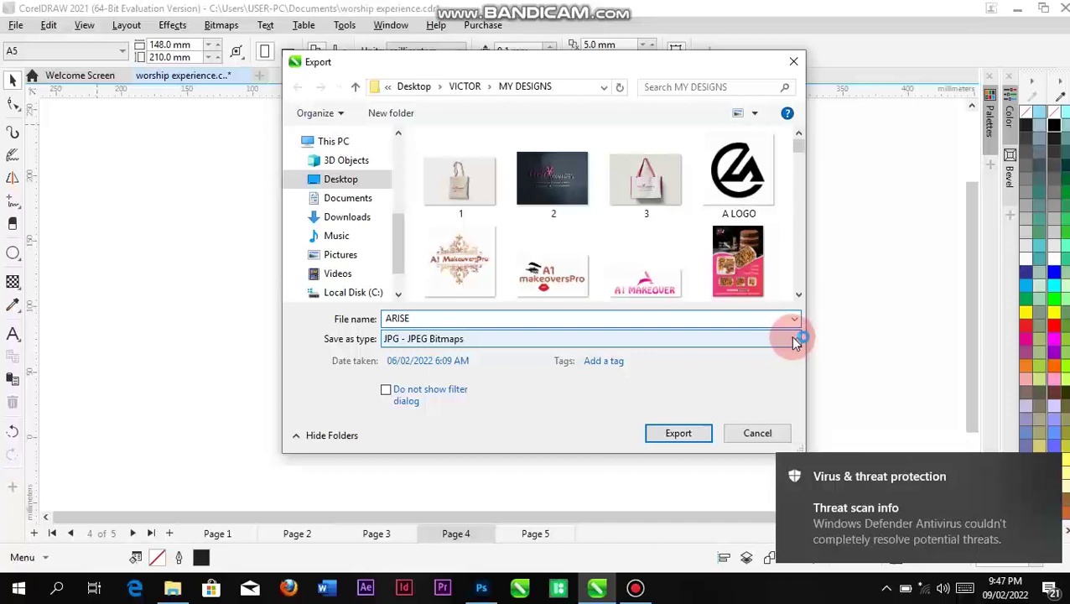
pyautogui.click(794, 338)
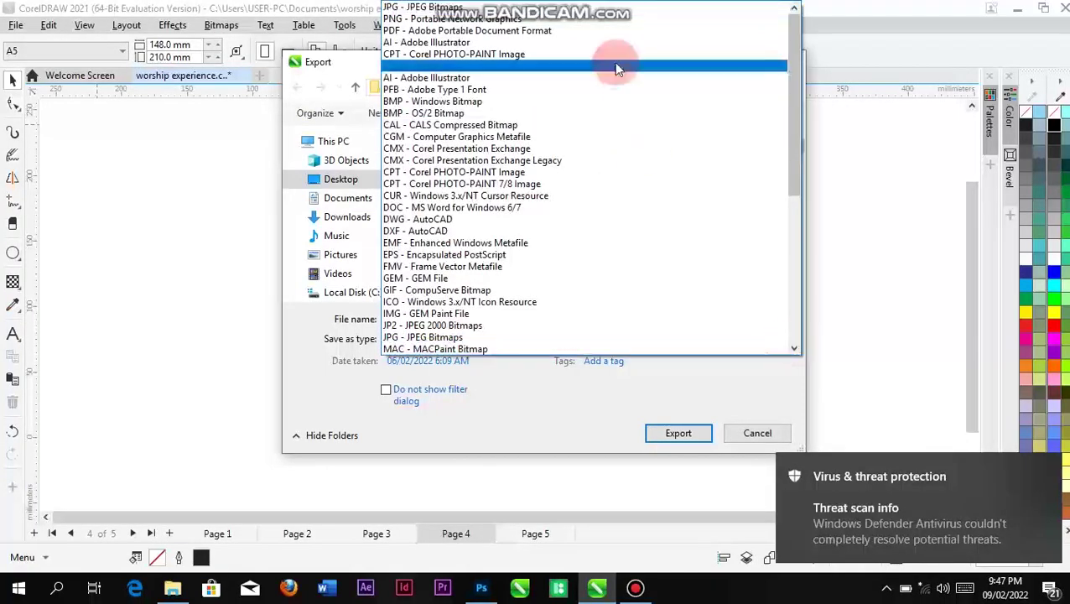
pyautogui.click(537, 21)
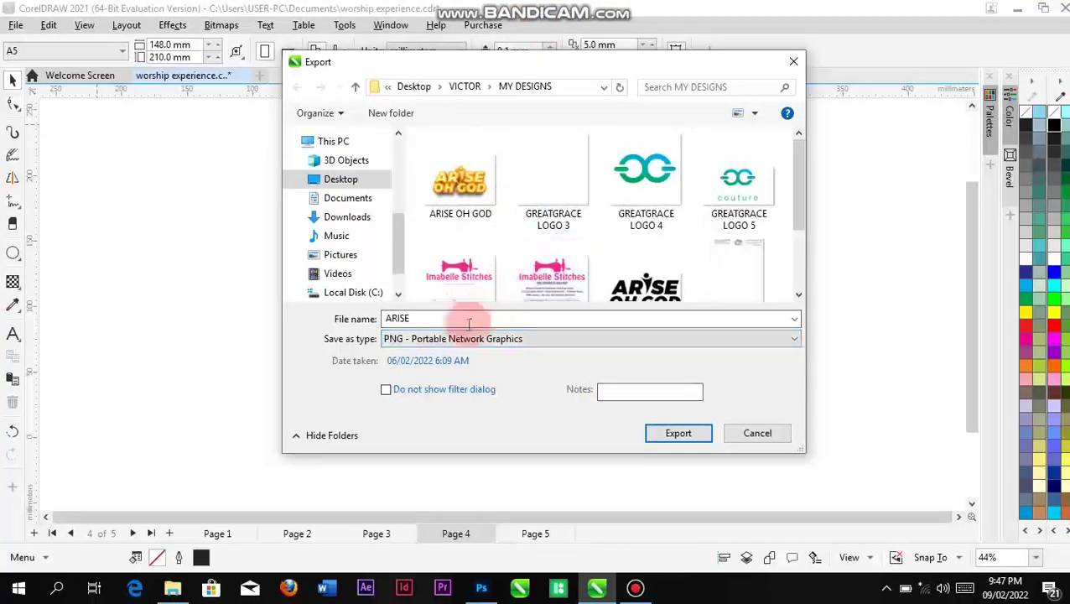
pyautogui.click(680, 437)
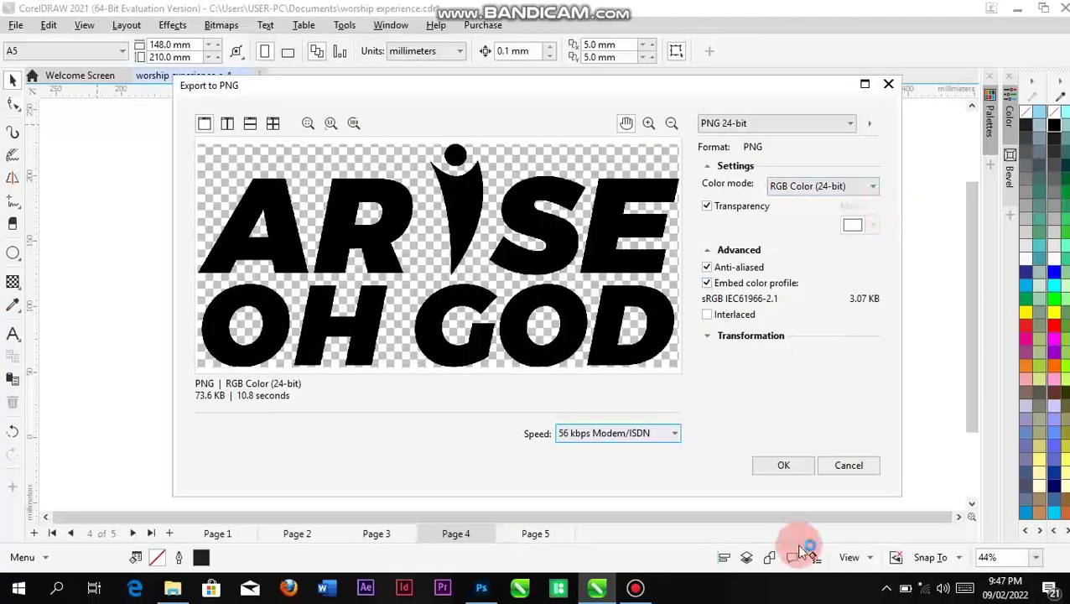
pyautogui.click(797, 468)
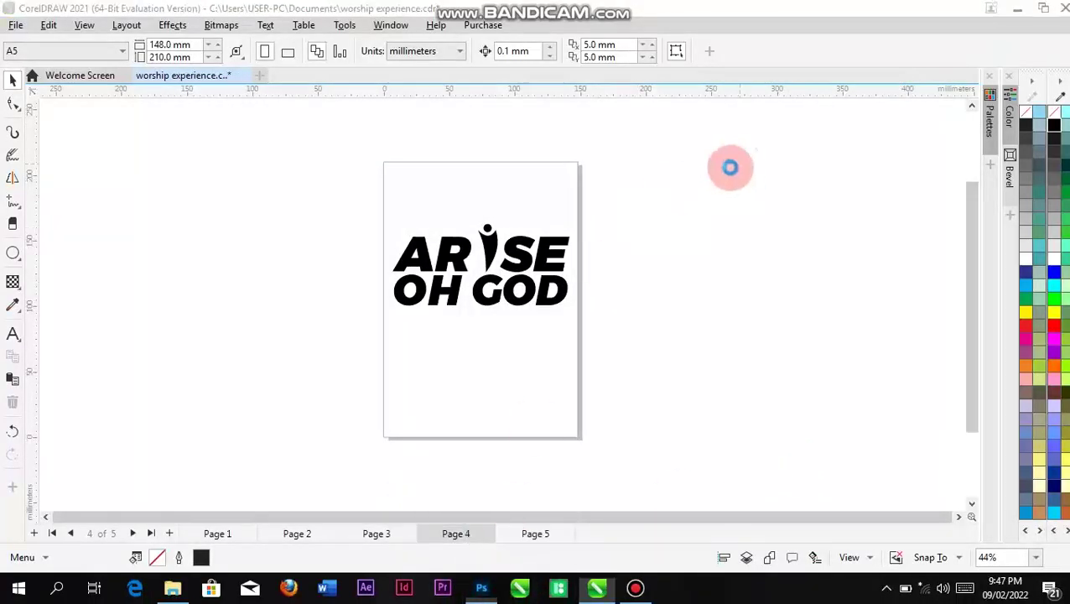
pyautogui.click(481, 590)
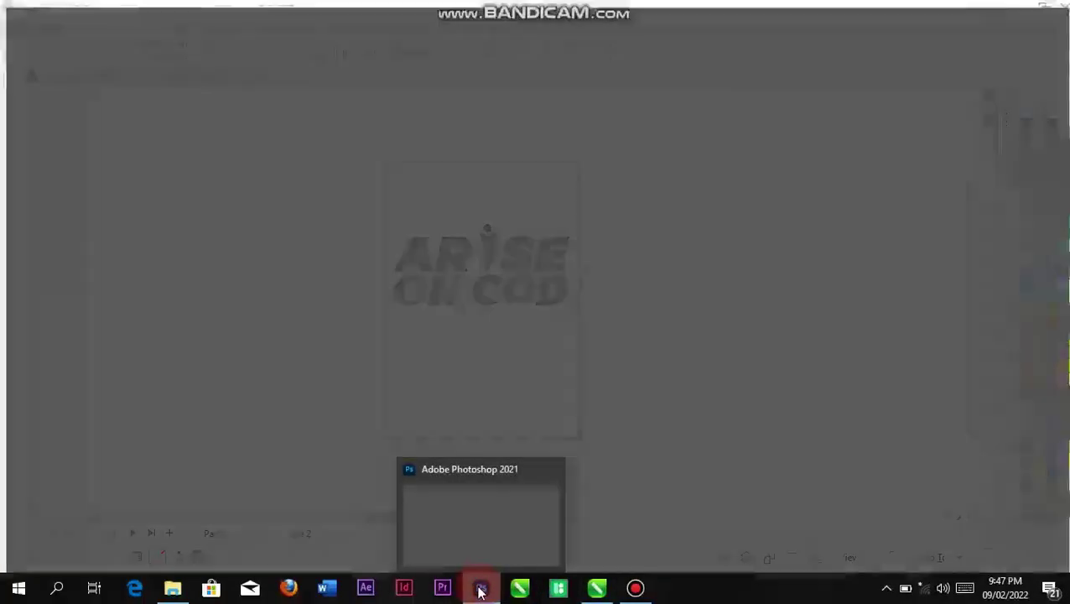
pyautogui.click(572, 520)
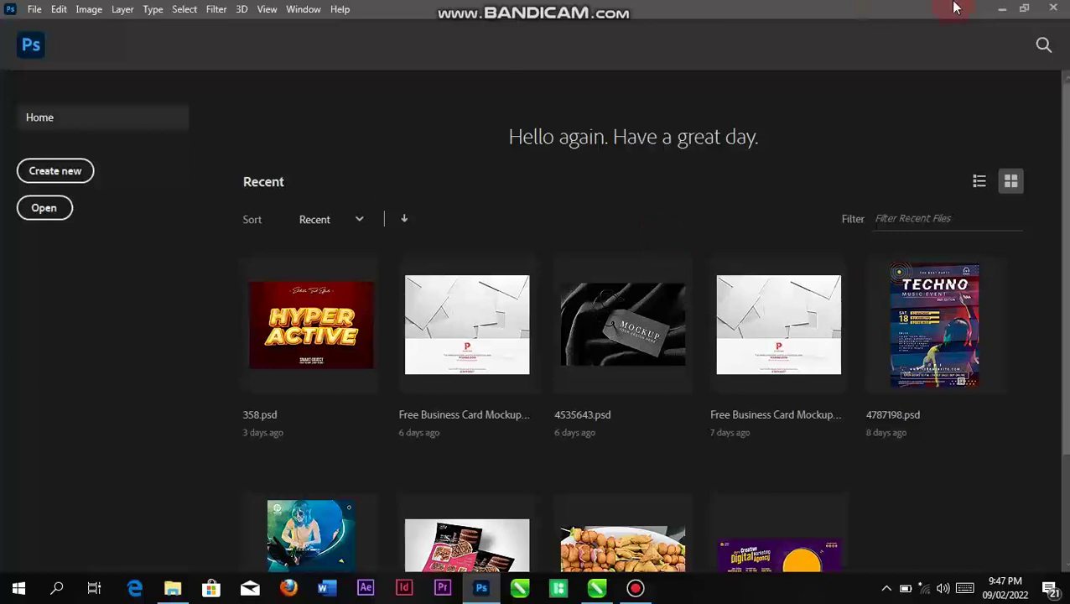
pyautogui.click(1000, 10)
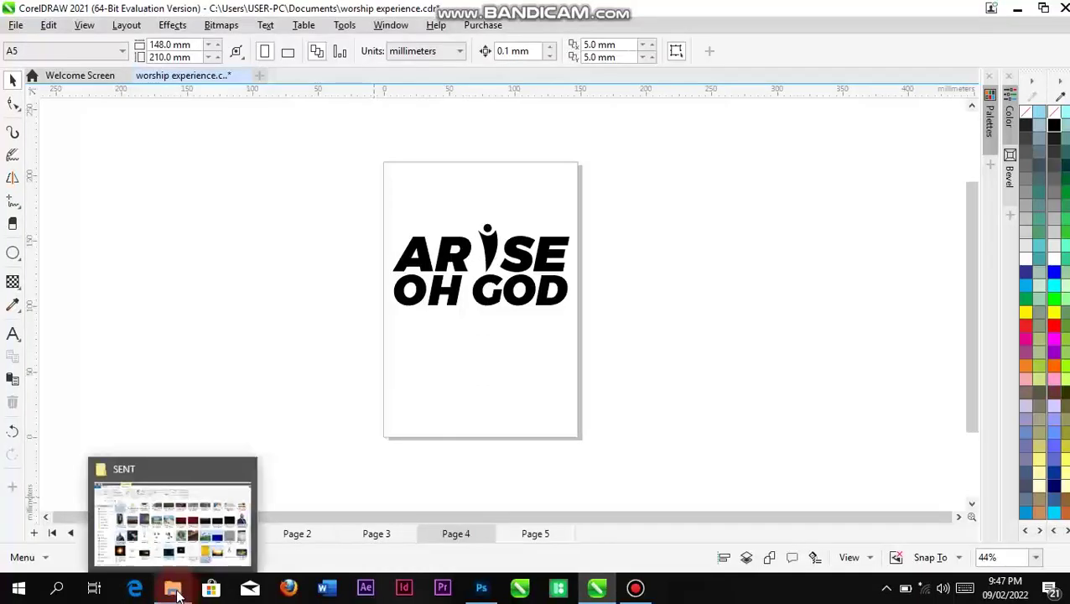
# Step: Switch to File Explorer and open the hyper-active-text-style-effect archive from the MOCKUPS FILE folder
pyautogui.click(175, 591)
pyautogui.click(16, 123)
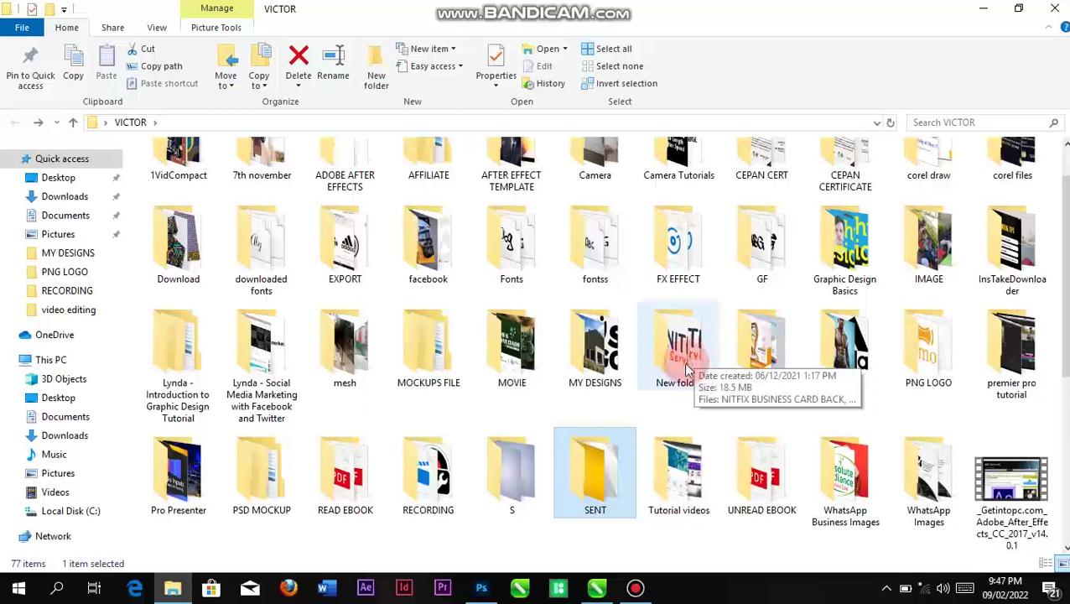
pyautogui.doubleClick(439, 359)
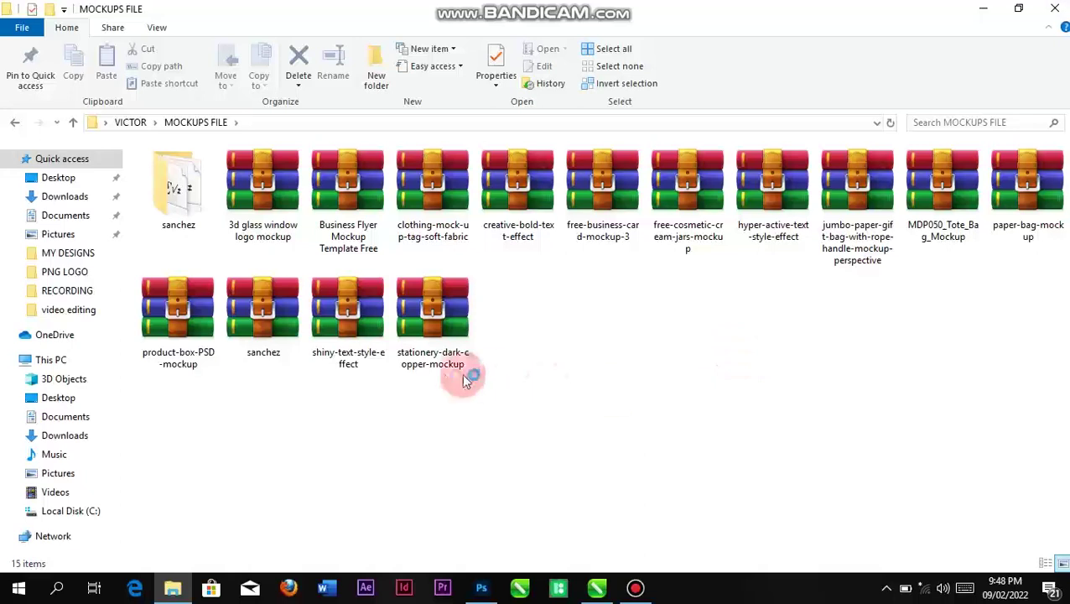
pyautogui.doubleClick(367, 366)
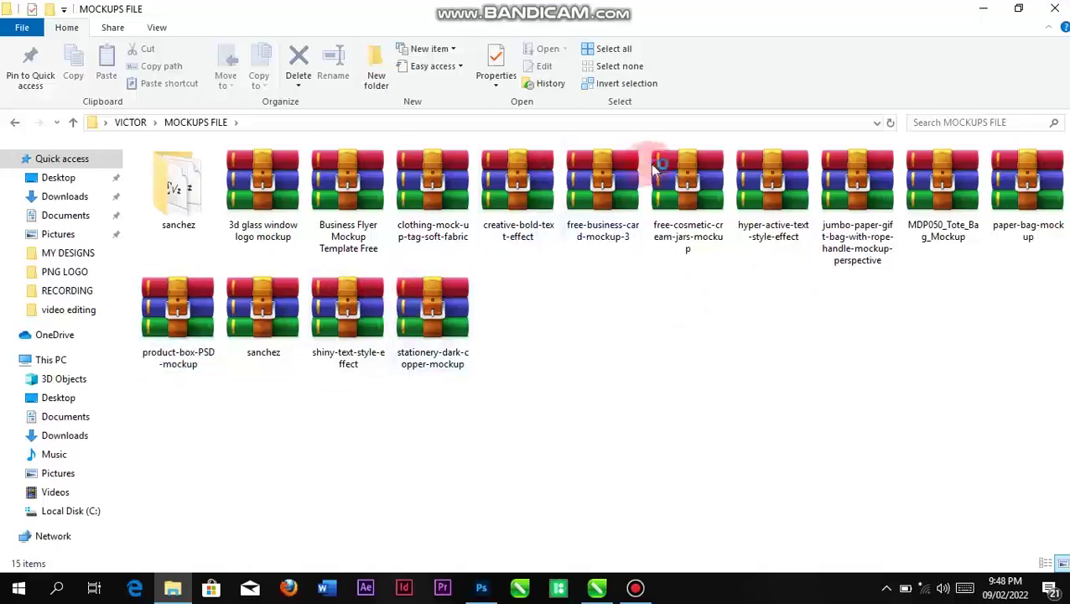
pyautogui.click(763, 200)
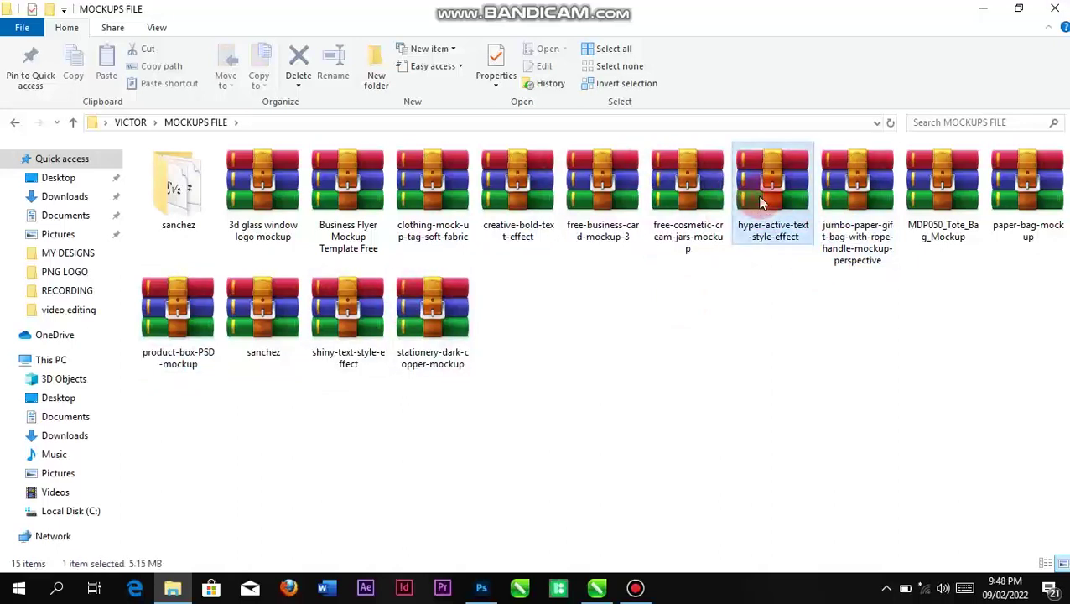
pyautogui.doubleClick(764, 200)
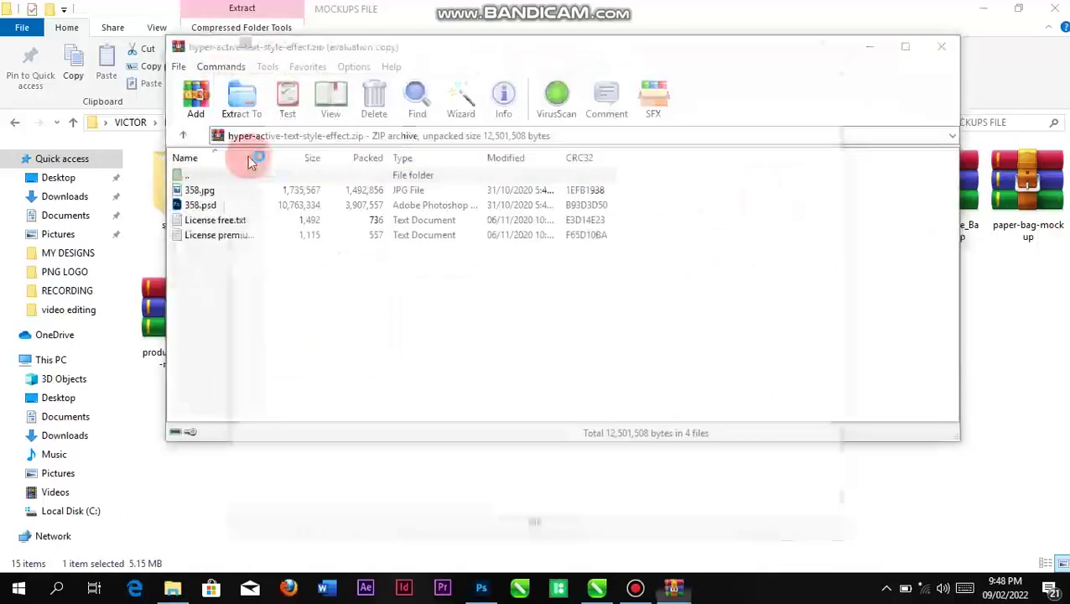
# Step: Dismiss the WinRAR notifier window and open 358.psd from the archive in Photoshop
pyautogui.click(834, 35)
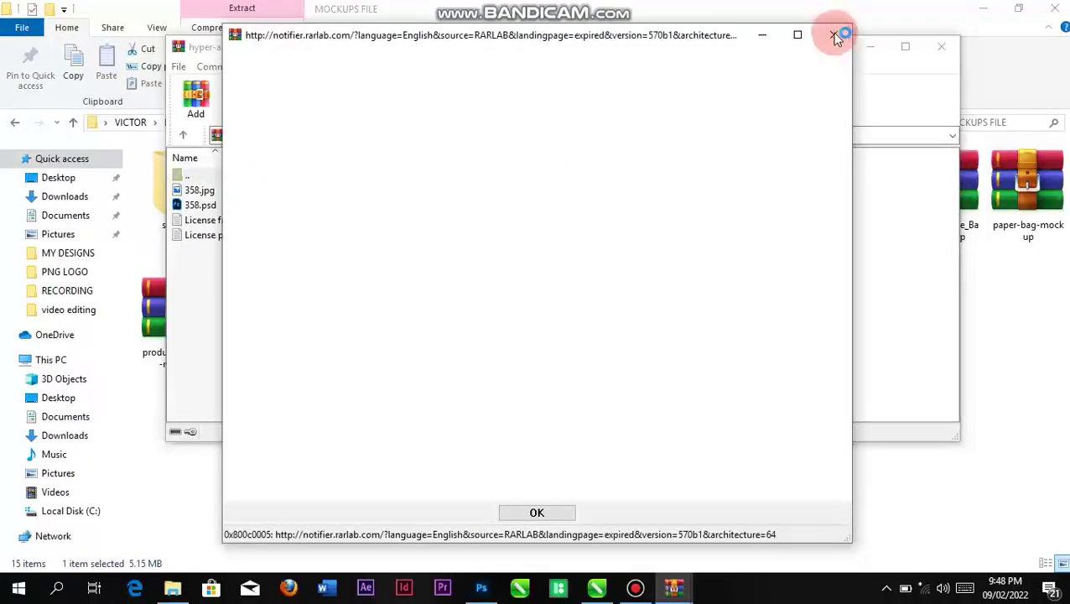
pyautogui.click(834, 35)
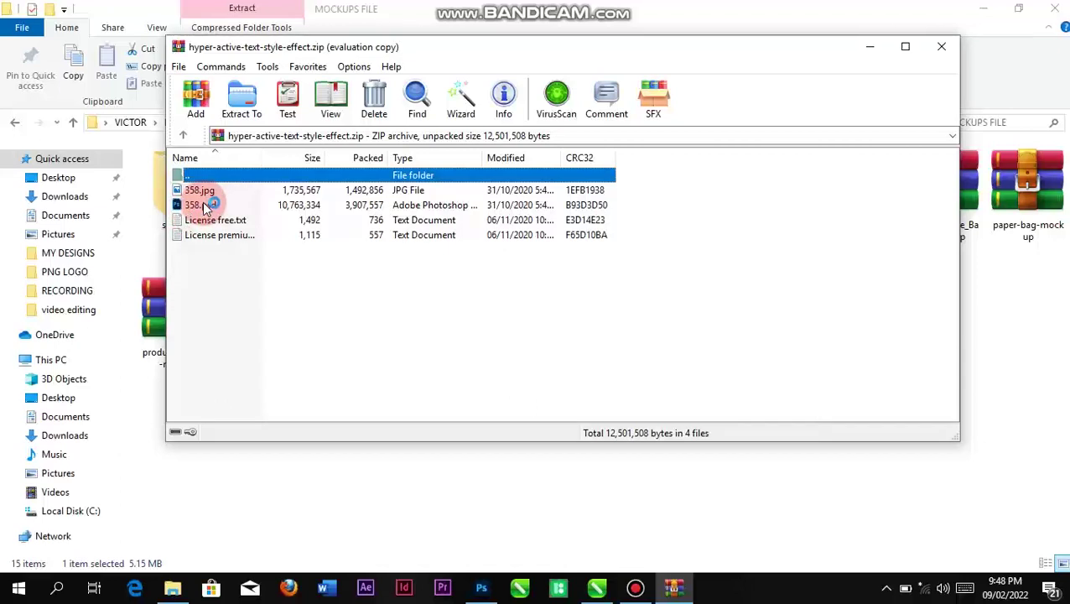
pyautogui.moveTo(624, 8)
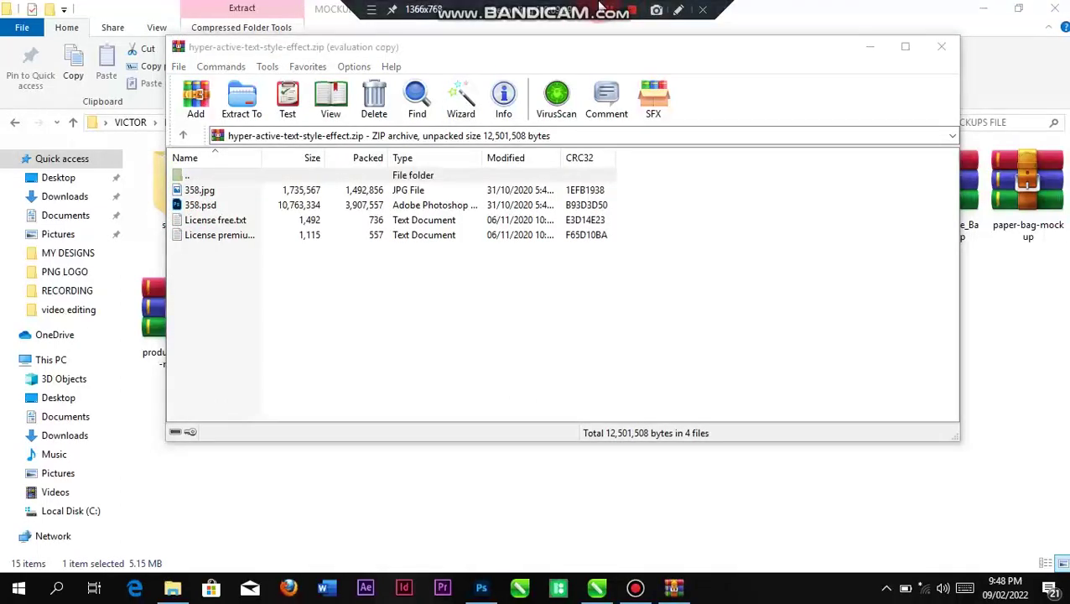
pyautogui.click(191, 176)
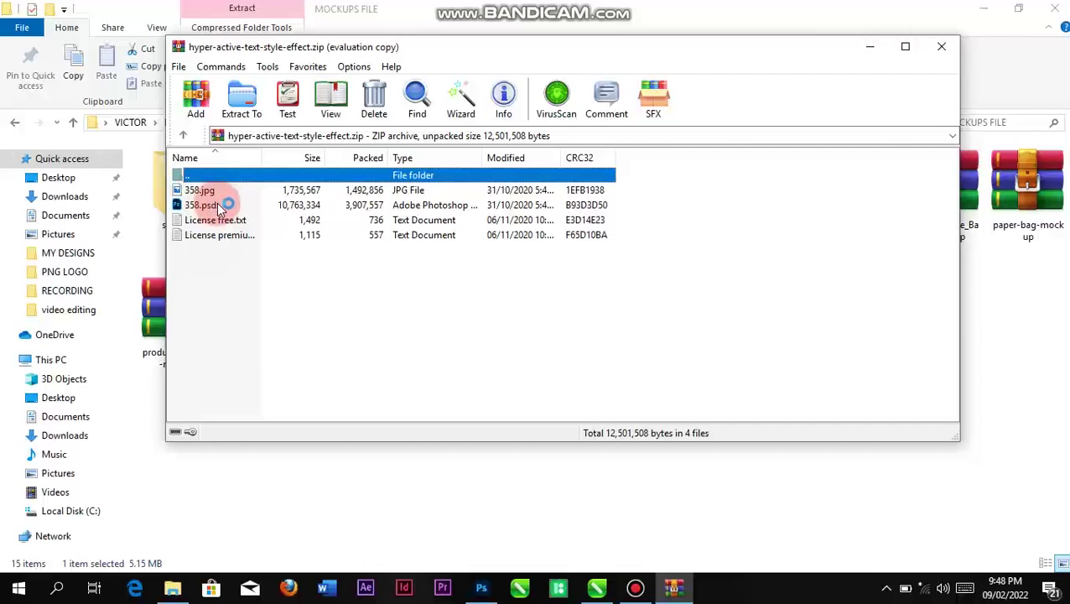
pyautogui.doubleClick(370, 205)
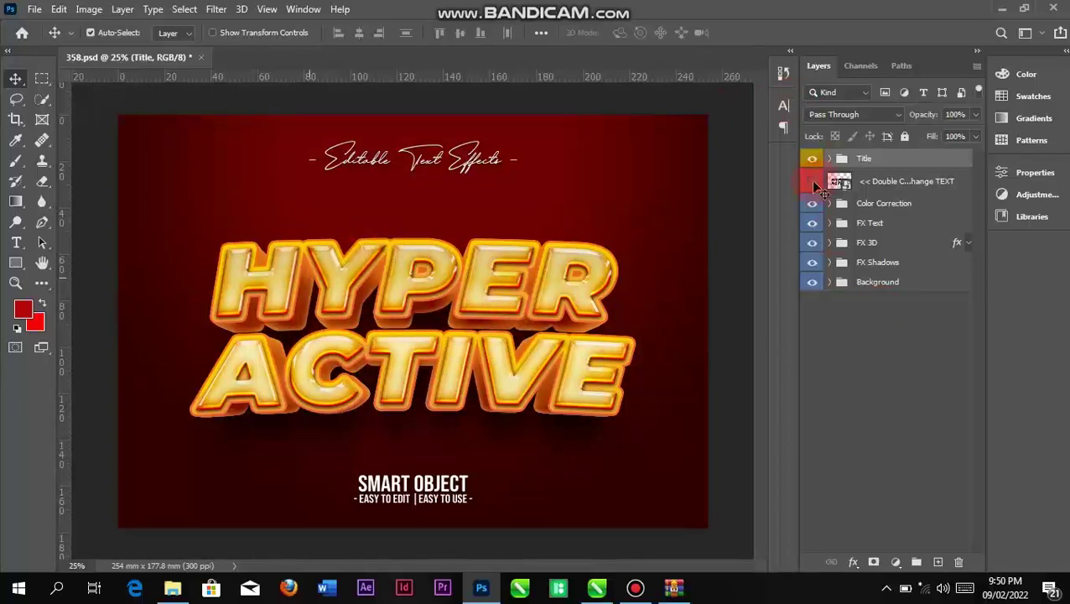
# Step: Show the Double Click to Change TEXT smart object layer and hide the Title and Color Correction groups
pyautogui.click(814, 183)
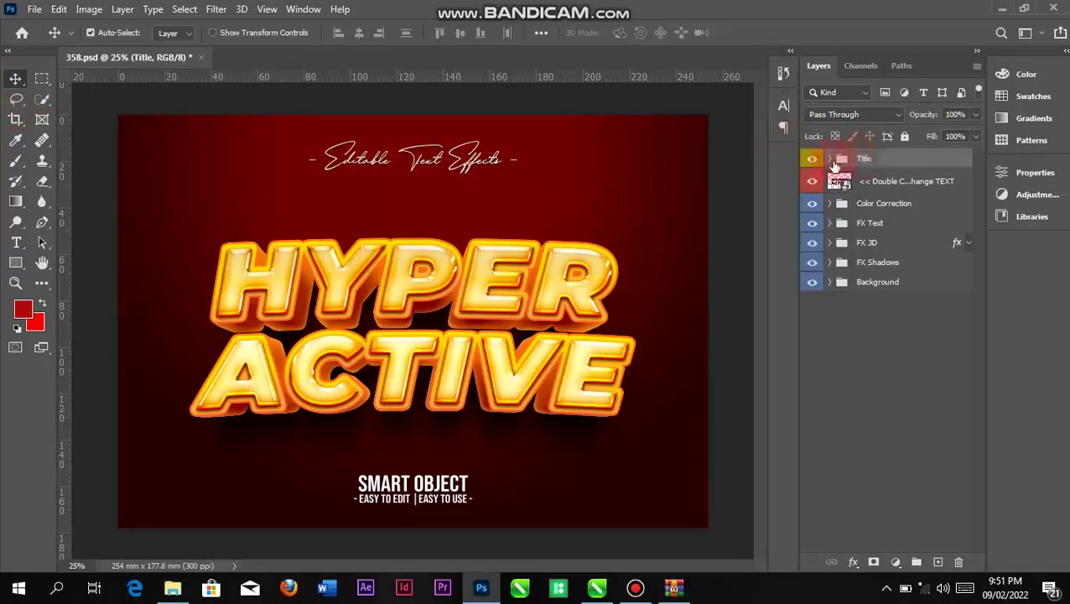
pyautogui.click(814, 160)
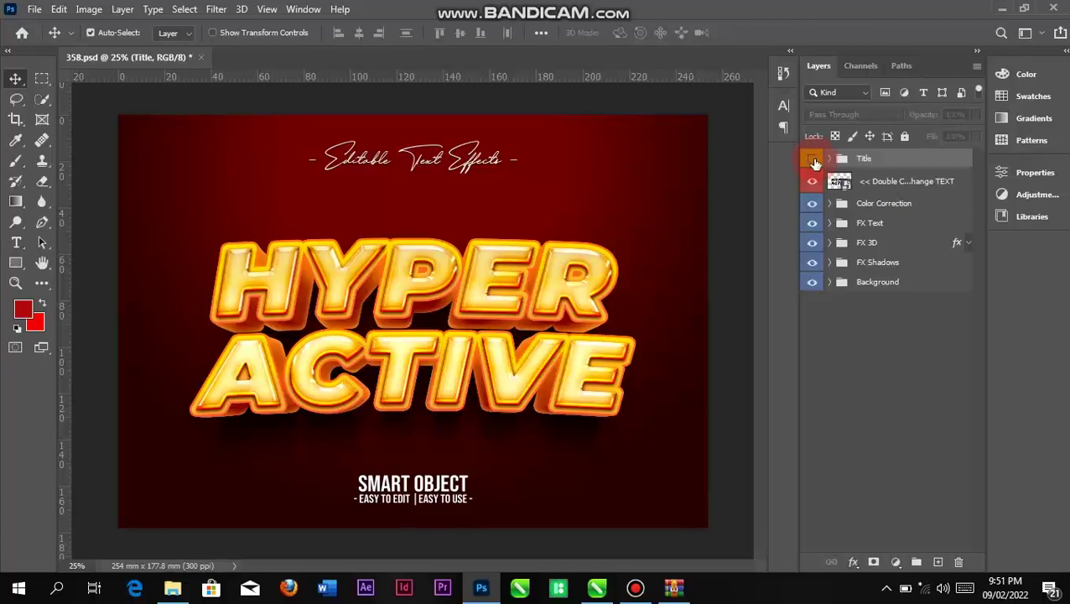
pyautogui.click(815, 161)
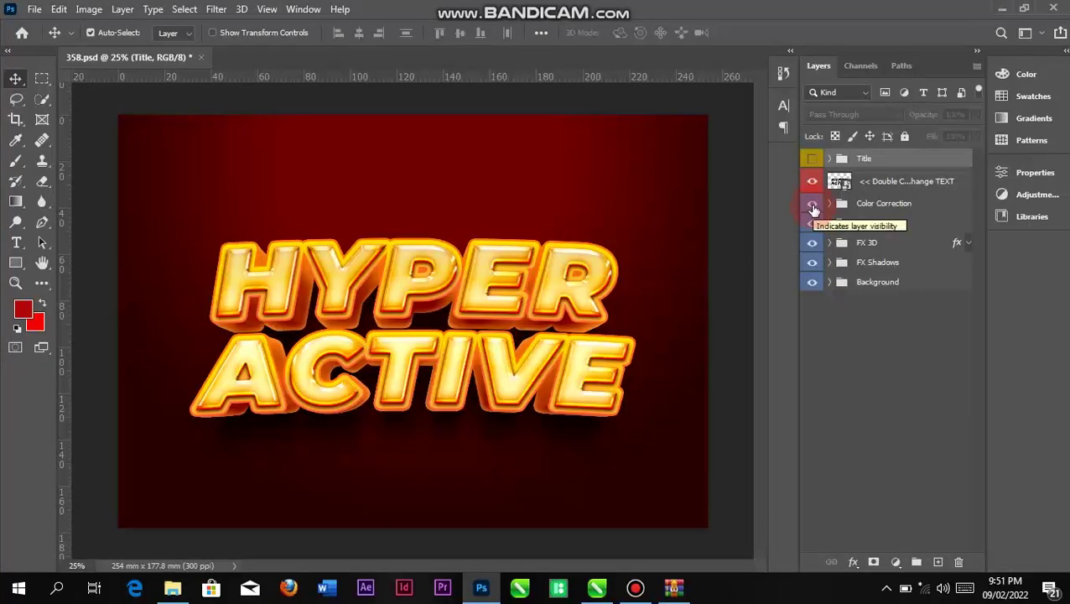
pyautogui.click(812, 208)
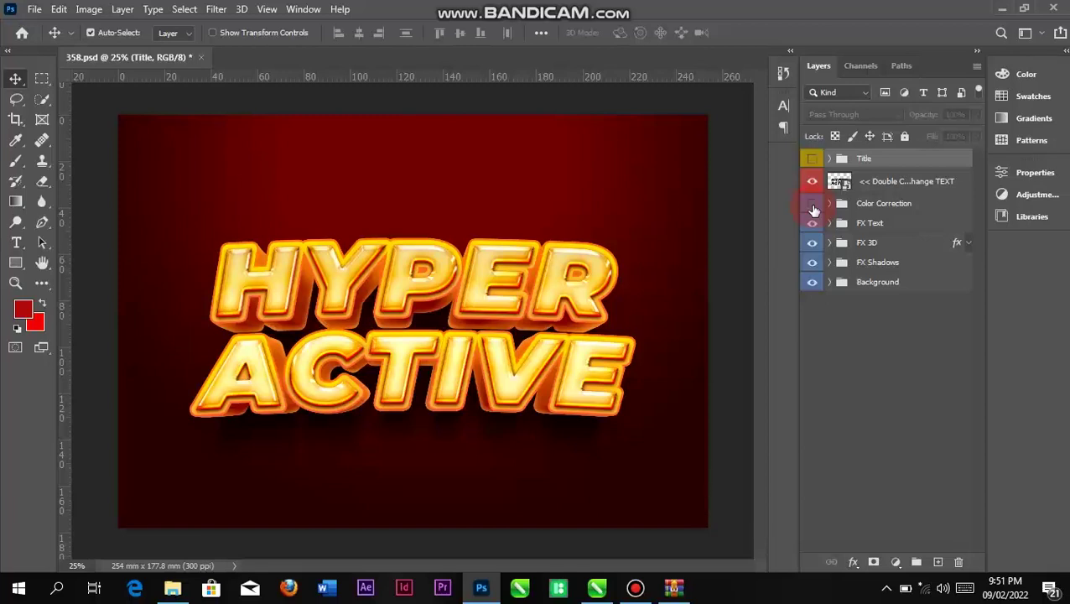
pyautogui.click(813, 209)
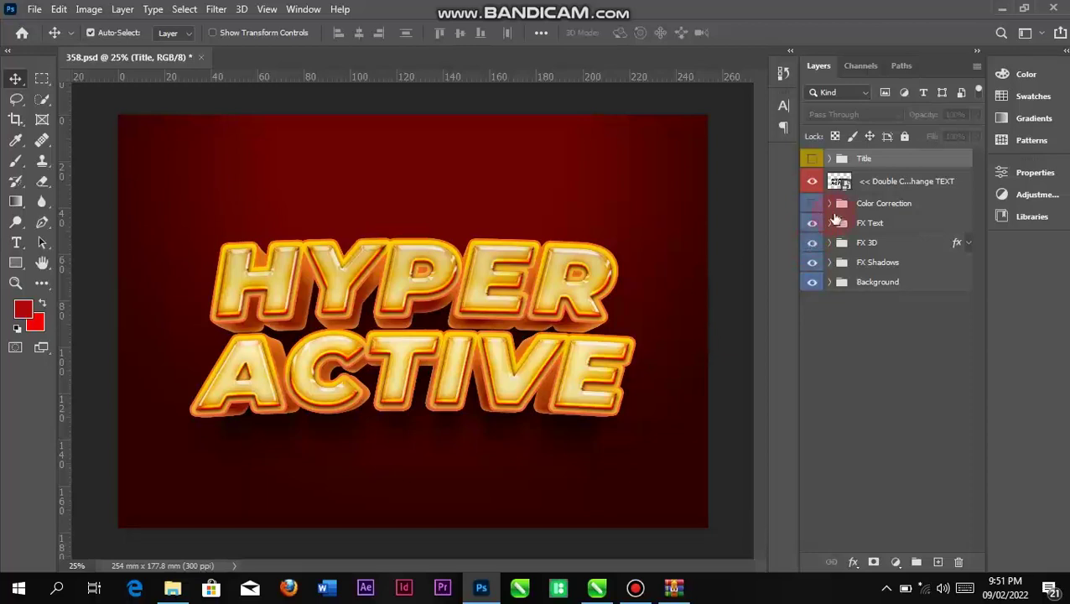
# Step: Hide the Background group so the 3D lettering stands on transparency
pyautogui.click(811, 266)
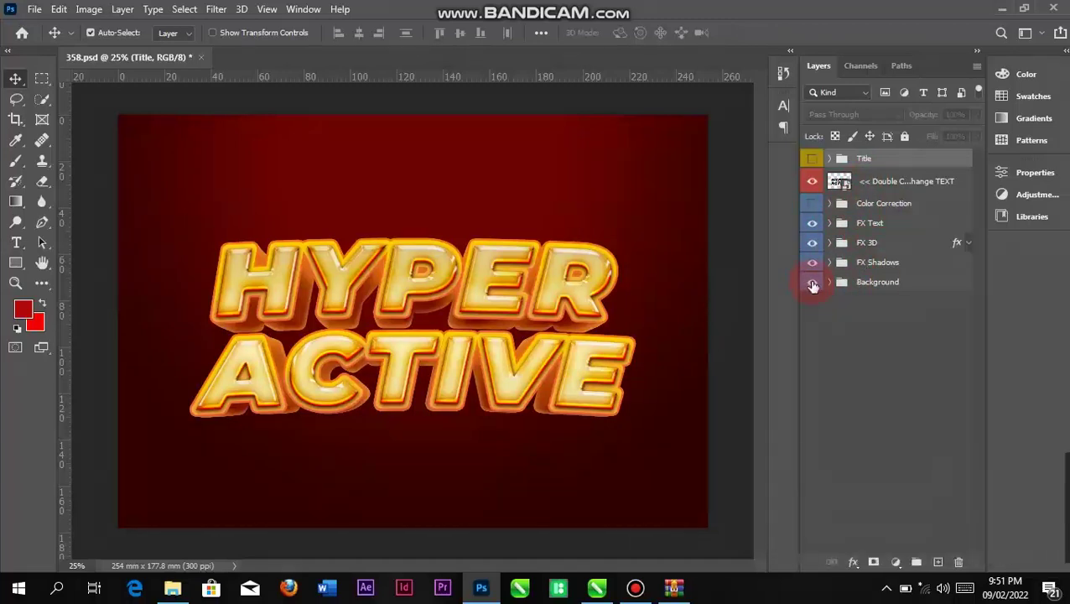
pyautogui.click(813, 285)
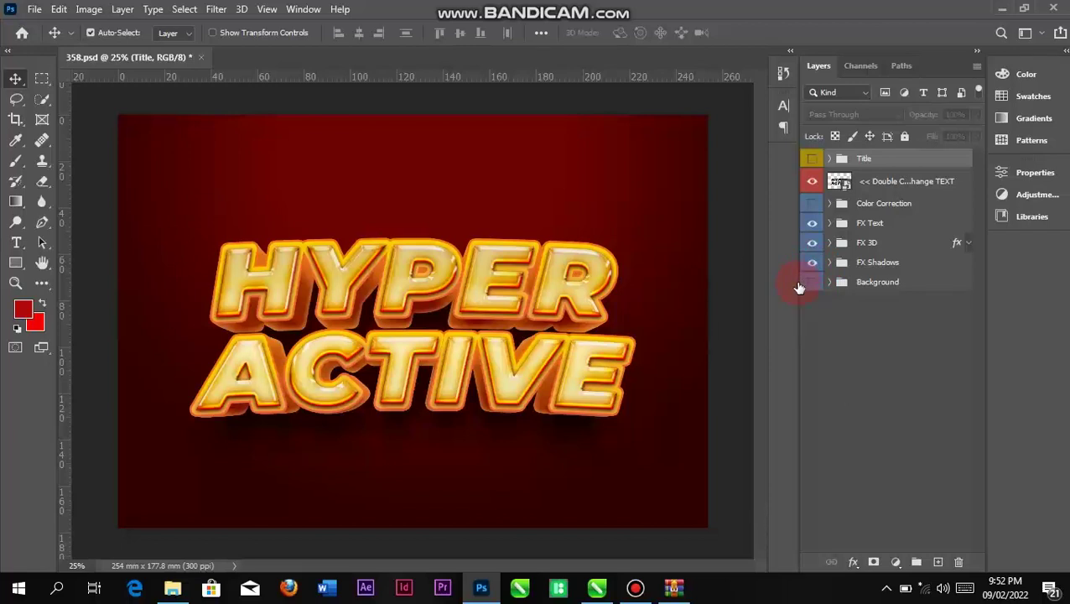
pyautogui.click(799, 282)
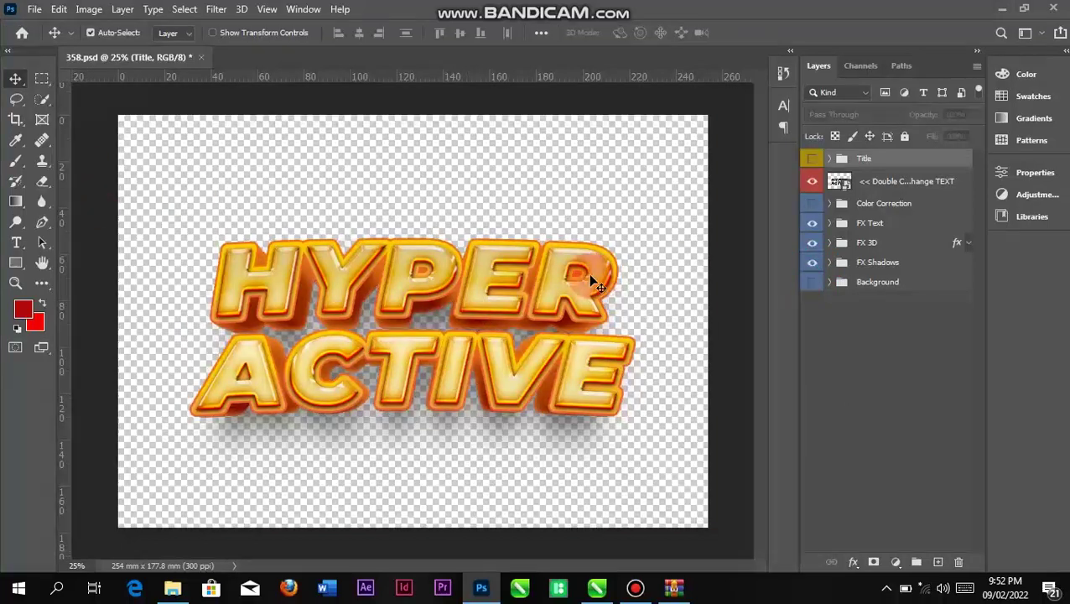
# Step: Open the contents of the Double Click to Change TEXT smart object without updating its text layers
pyautogui.doubleClick(844, 185)
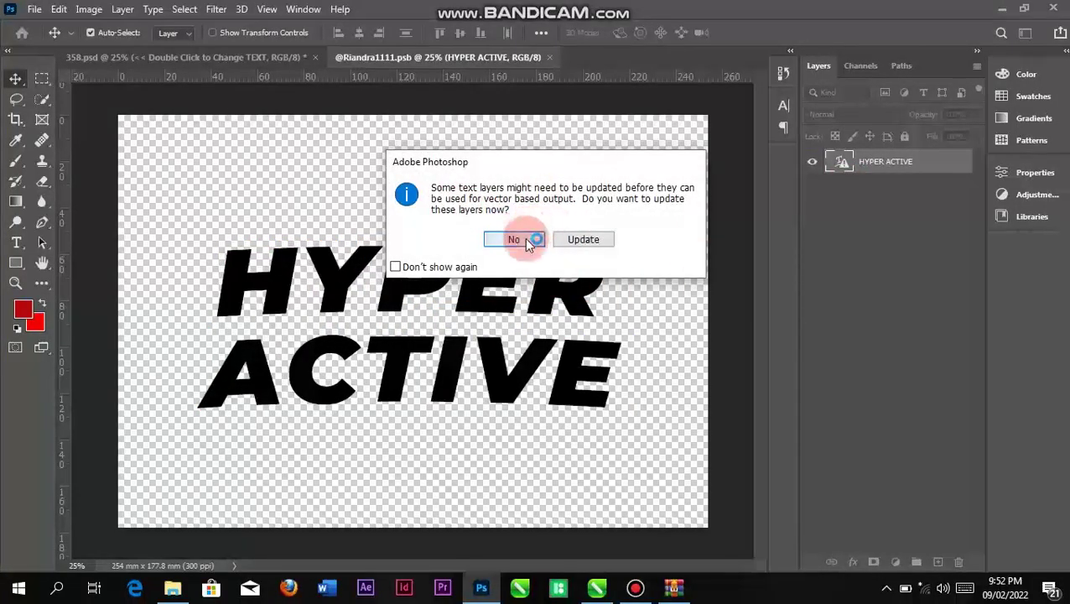
pyautogui.click(530, 238)
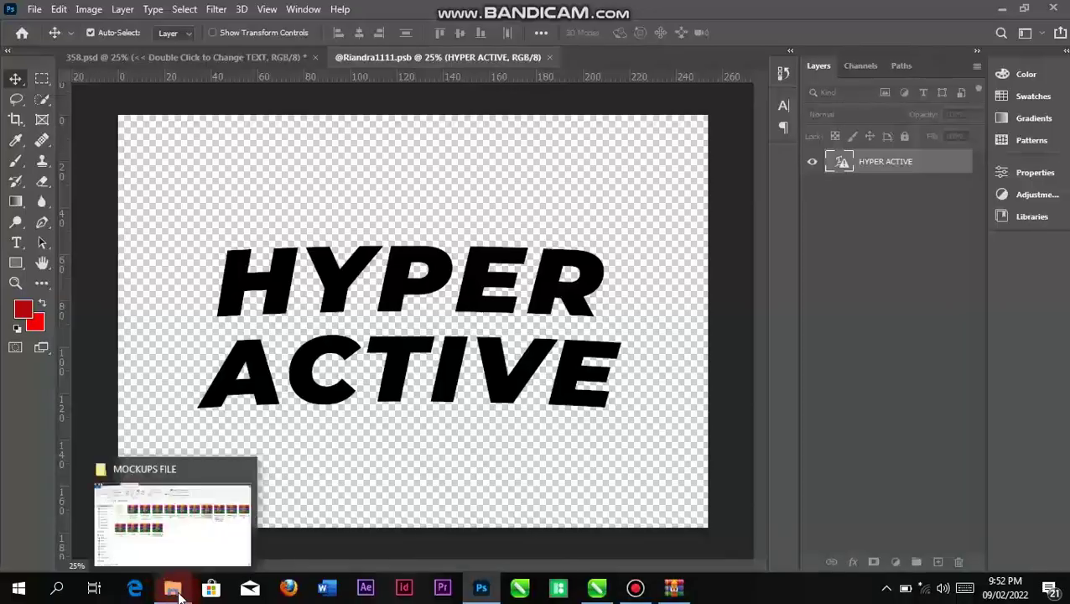
# Step: Place the ARISE lettering from the MY DESIGNS folder into the smart object document and enlarge it to about 137%
pyautogui.click(174, 587)
pyautogui.click(15, 126)
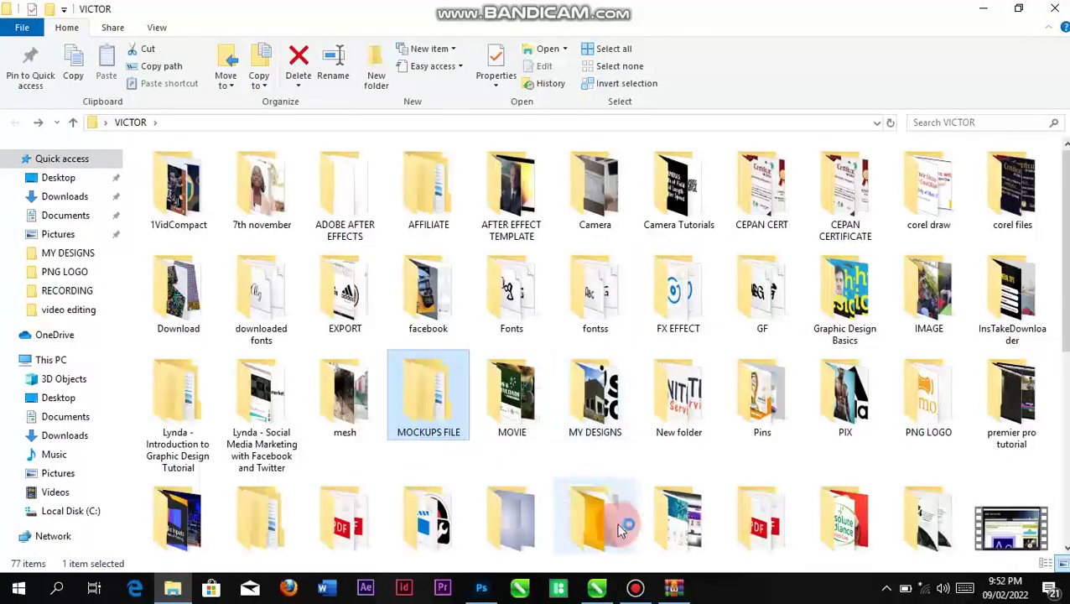
pyautogui.click(608, 518)
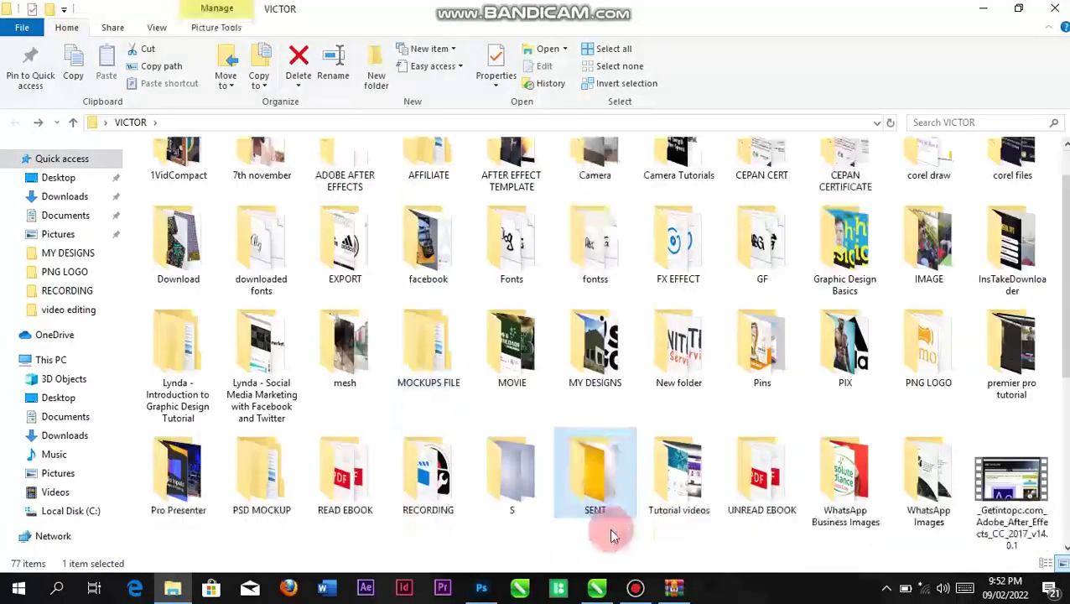
pyautogui.doubleClick(597, 353)
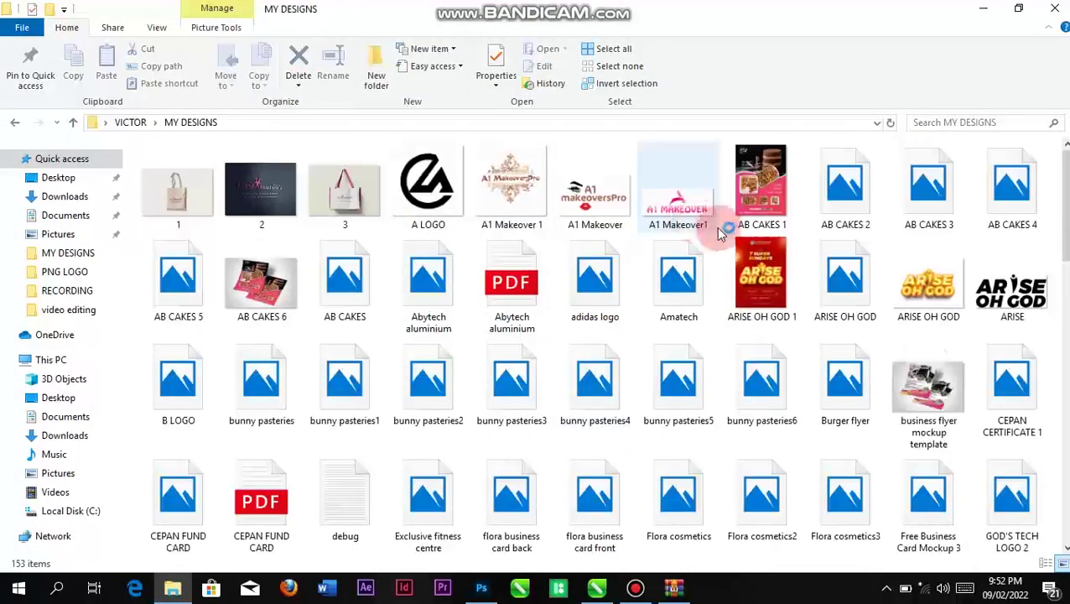
pyautogui.click(1025, 298)
pyautogui.moveTo(663, 436); pyautogui.dragTo(440, 383)
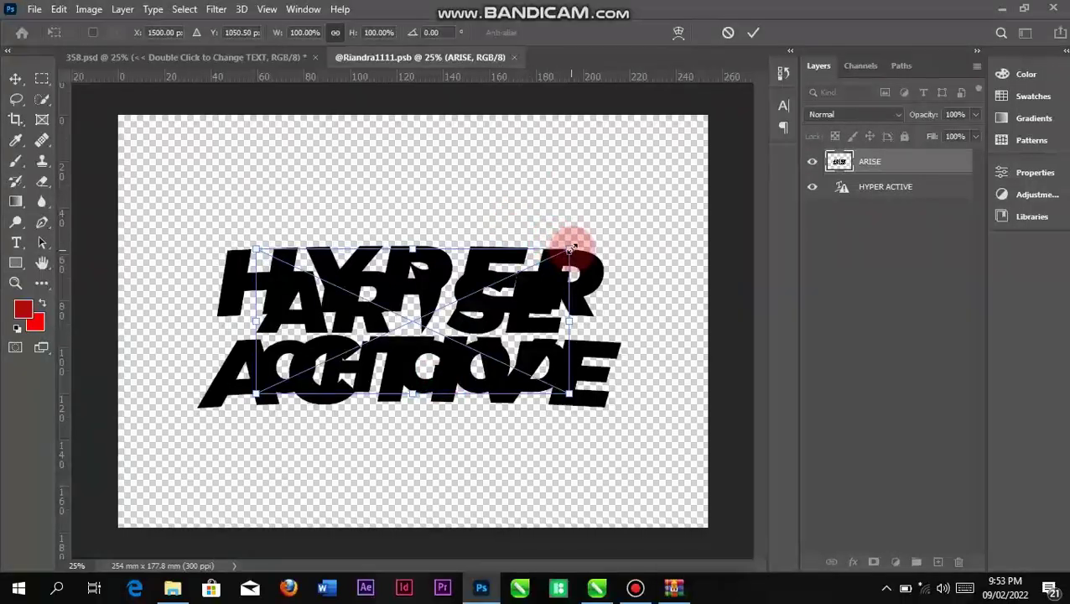
pyautogui.moveTo(571, 248); pyautogui.dragTo(619, 200)
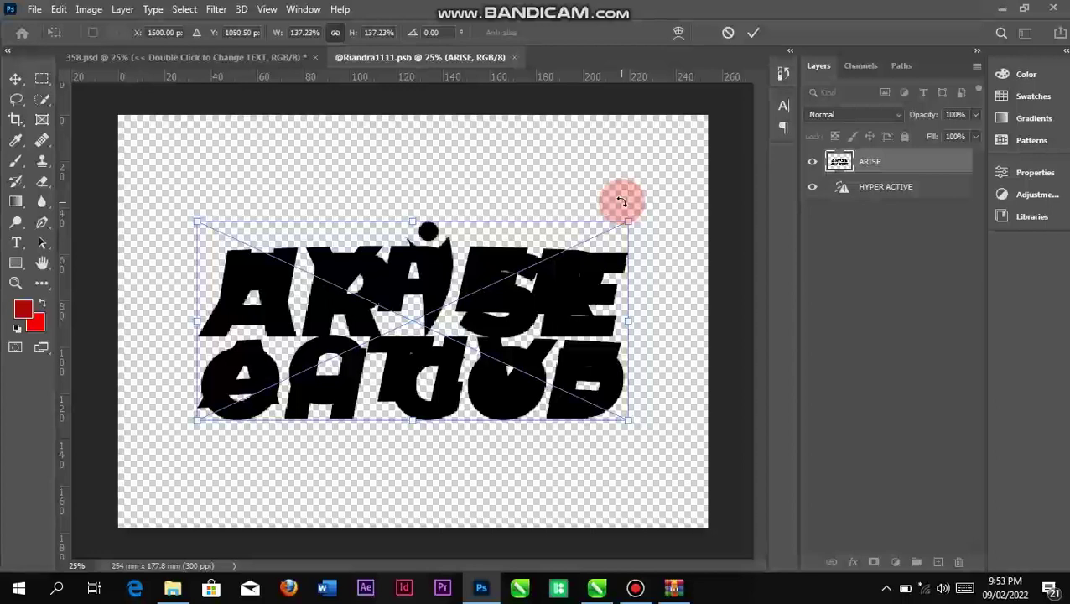
pyautogui.press('Return')
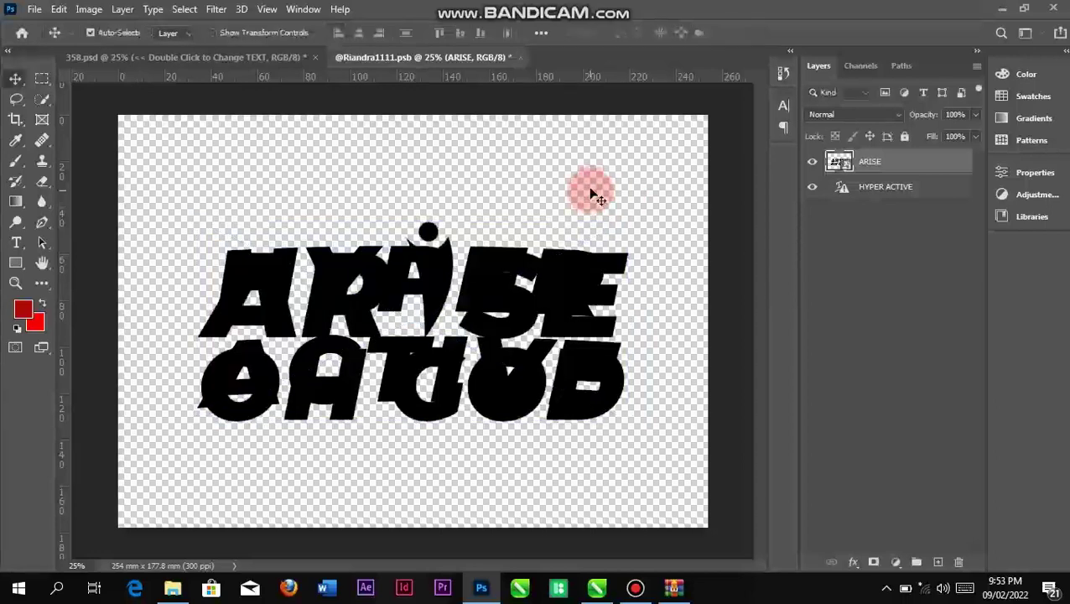
# Step: Hide the HYPER ACTIVE text layer and save the smart object contents to update the 358.psd mockup
pyautogui.click(812, 189)
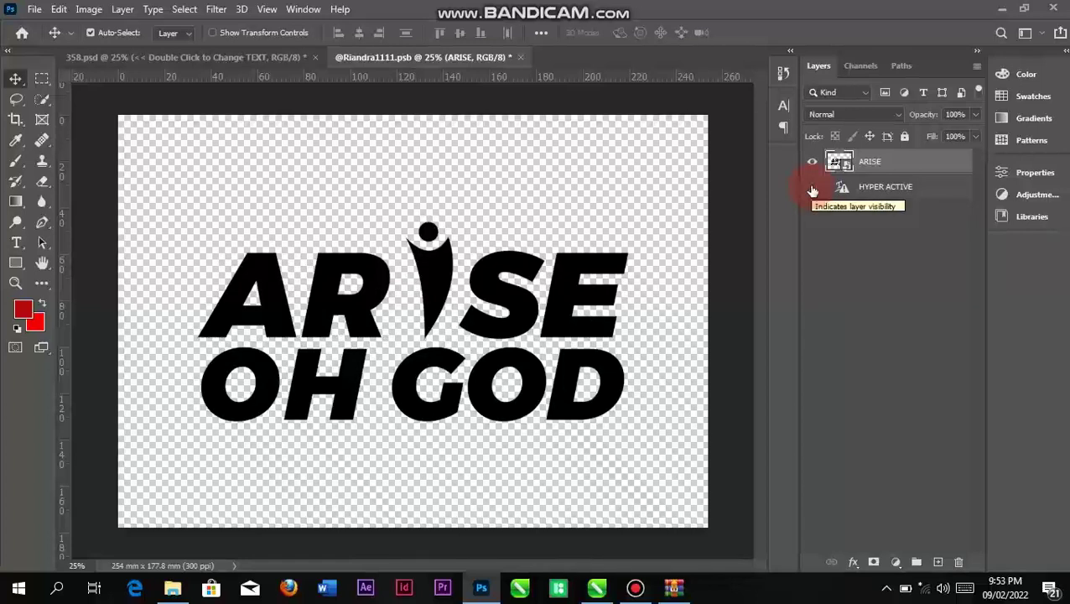
pyautogui.hotkey('ctrl', 's')
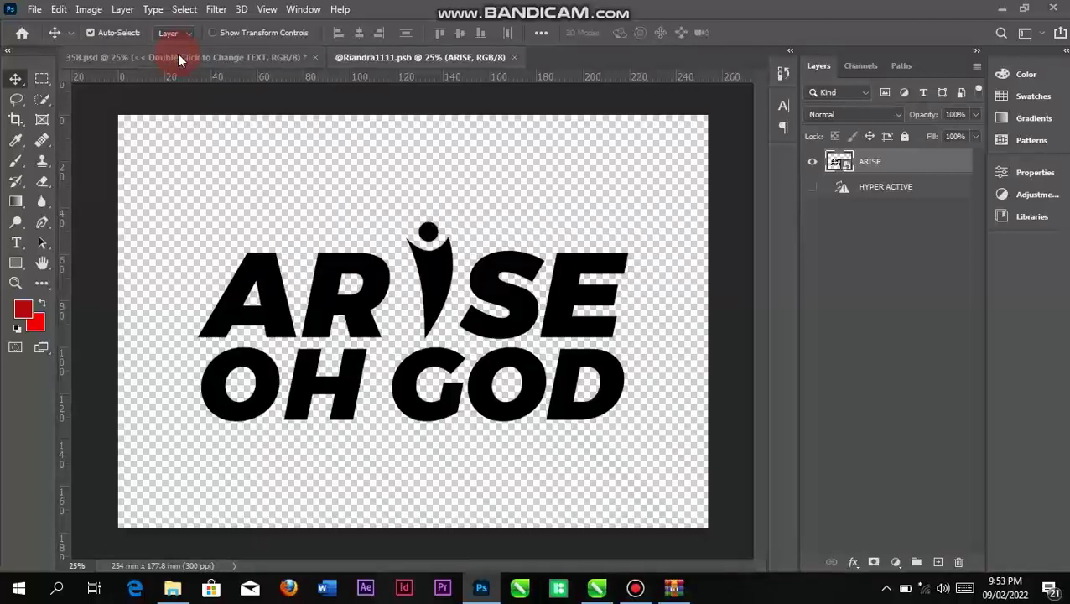
pyautogui.click(220, 52)
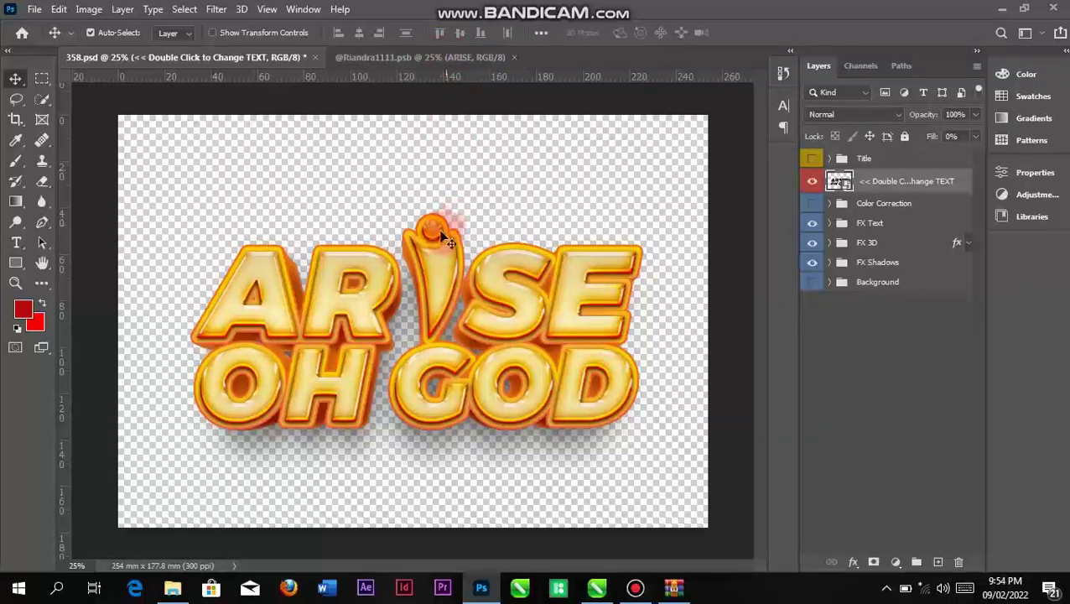
# Step: Move the ARISE lettering up inside the smart object document to a Y position of 1002.50 px
pyautogui.click(429, 58)
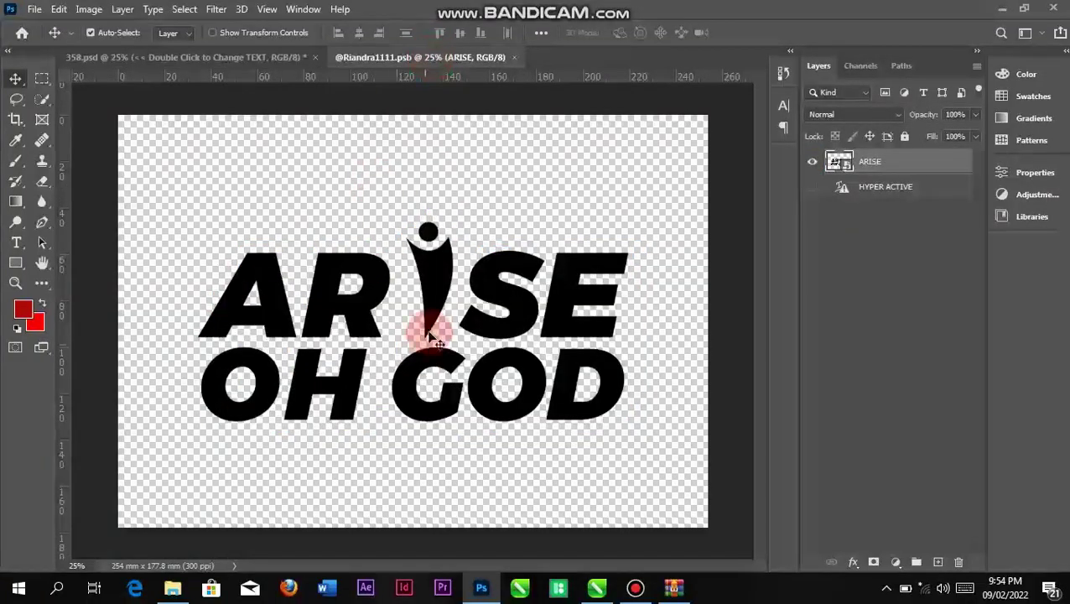
pyautogui.hotkey('ctrl', 't')
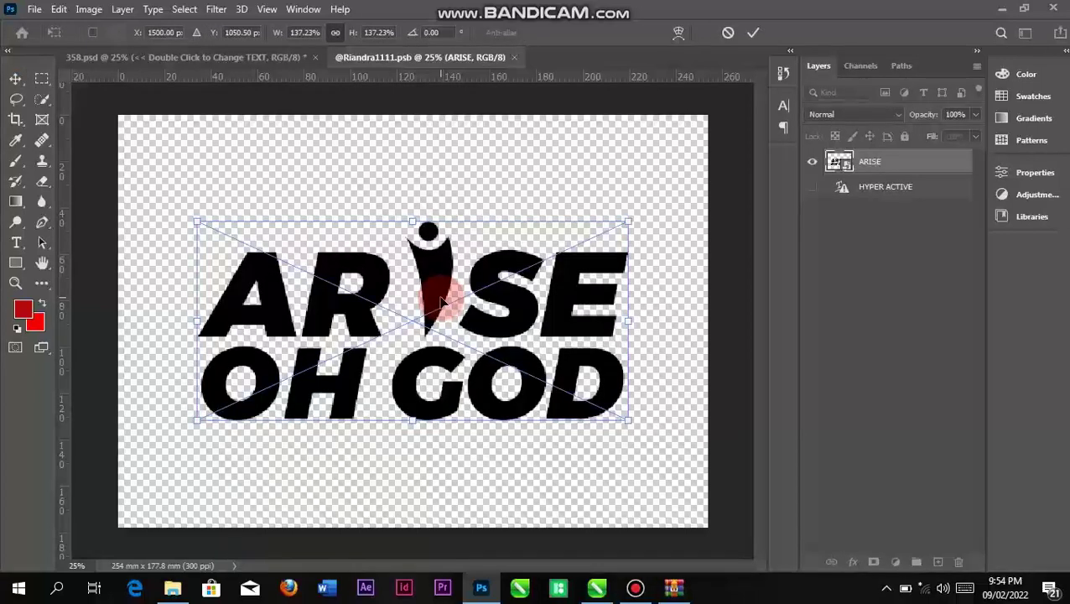
pyautogui.press('Up')
pyautogui.press('Up')
pyautogui.press('Up')
pyautogui.press('Up')
pyautogui.press('Up')
pyautogui.press('Up')
pyautogui.press('Up')
pyautogui.press('Up')
pyautogui.press('Up')
pyautogui.press('Up')
pyautogui.press('Up')
pyautogui.press('Up')
pyautogui.press('Up')
pyautogui.press('Up')
pyautogui.press('Up')
pyautogui.press('Up')
pyautogui.press('Up')
pyautogui.press('Up')
pyautogui.press('Up')
pyautogui.press('Up')
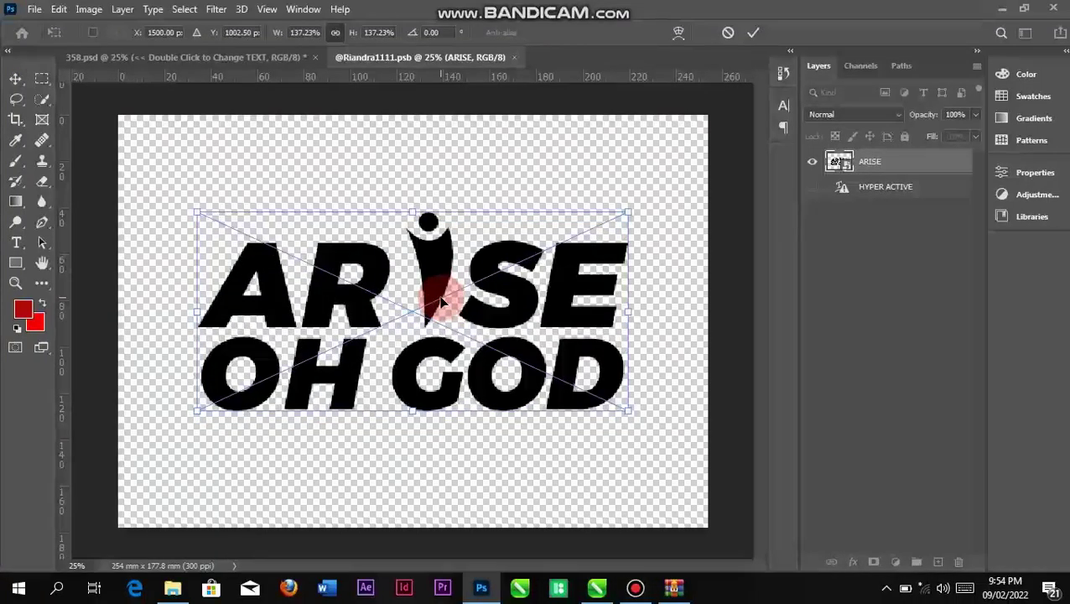
pyautogui.press('Return')
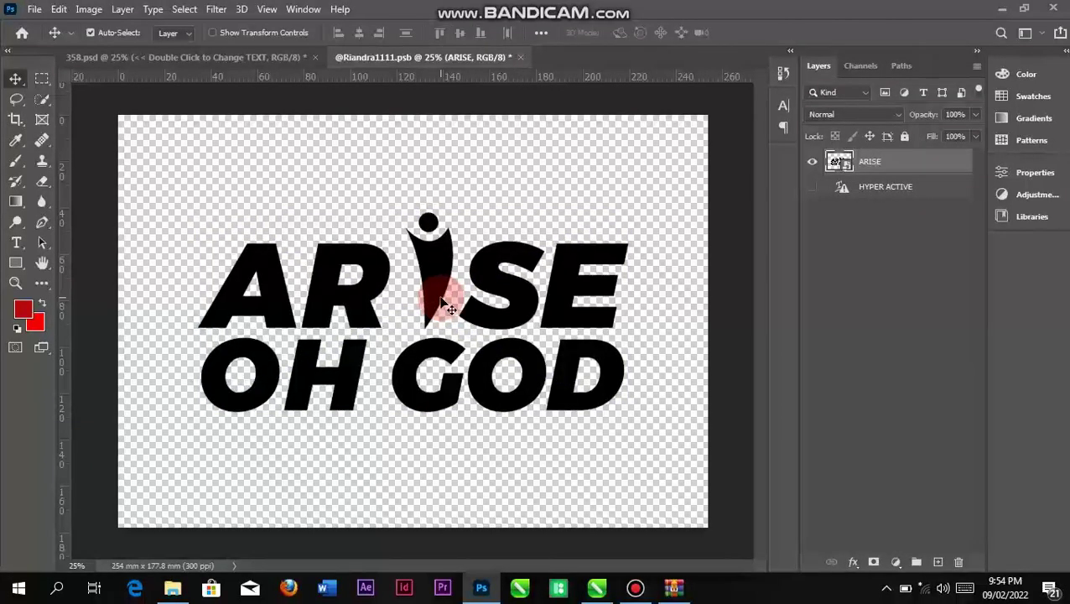
# Step: Save the repositioned lettering in the smart object and return to the 358.psd document
pyautogui.hotkey('ctrl', 's')
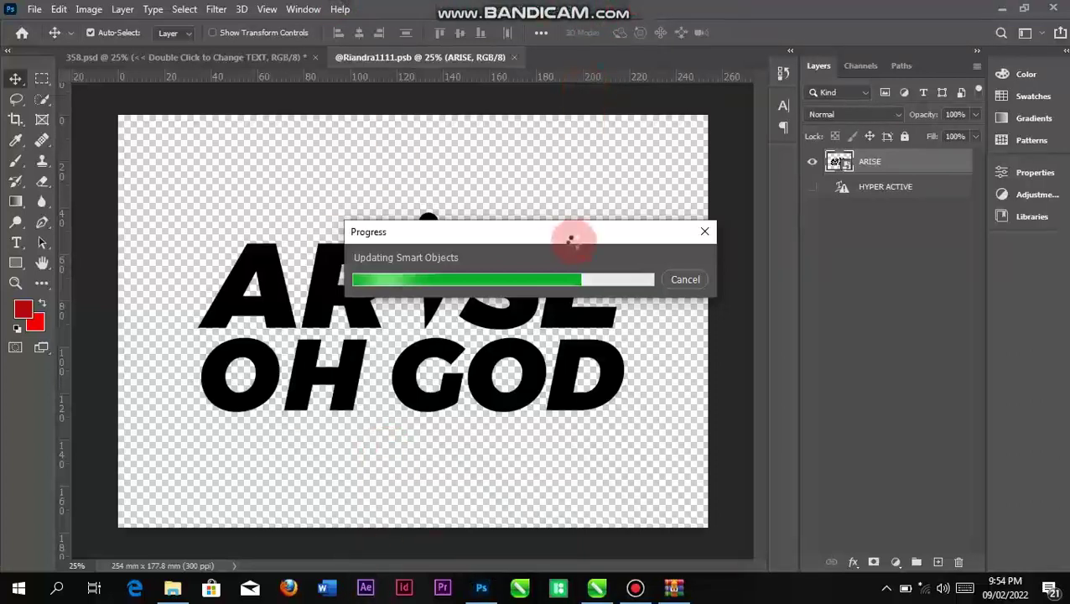
pyautogui.click(574, 243)
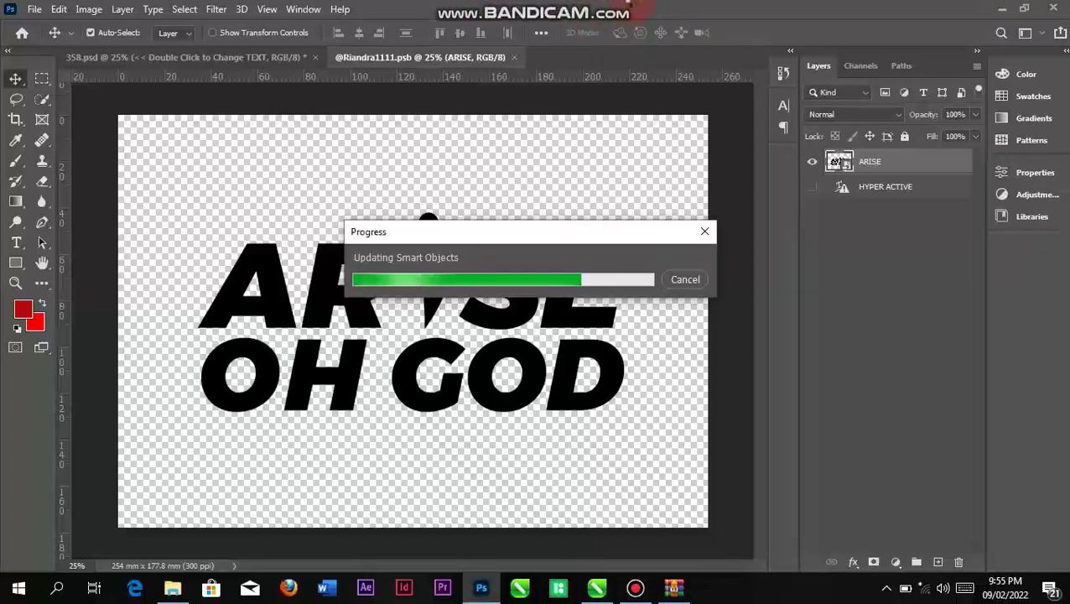
pyautogui.moveTo(638, 7)
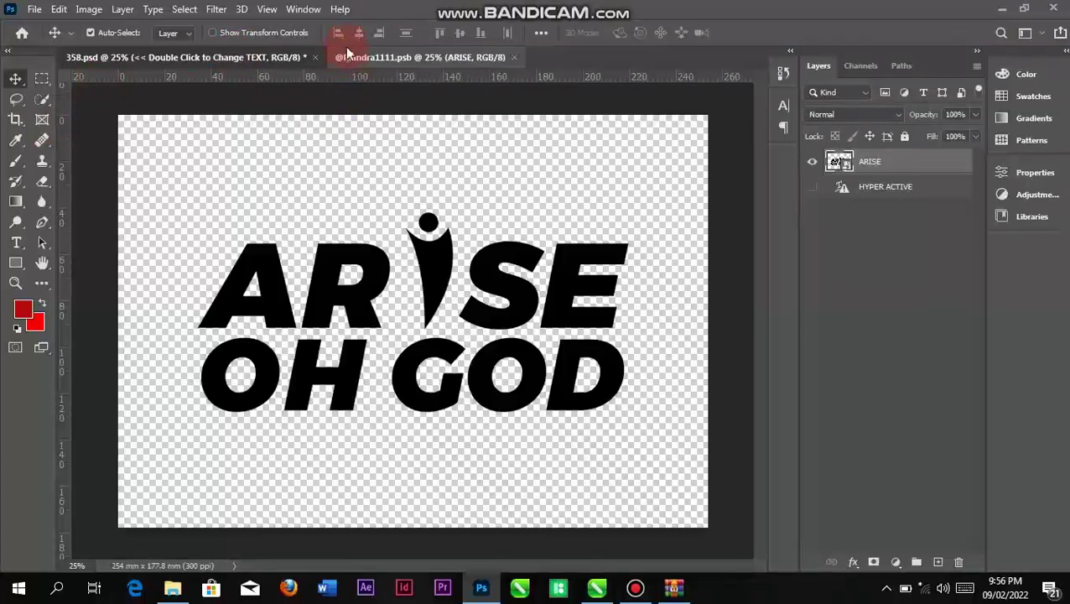
pyautogui.click(289, 161)
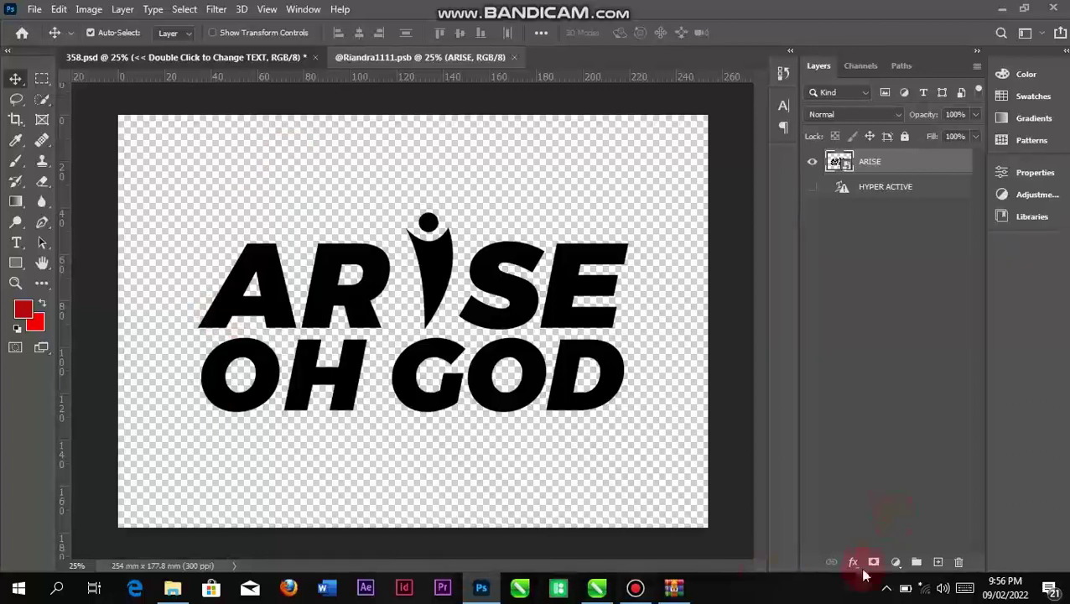
pyautogui.click(599, 592)
pyautogui.click(363, 315)
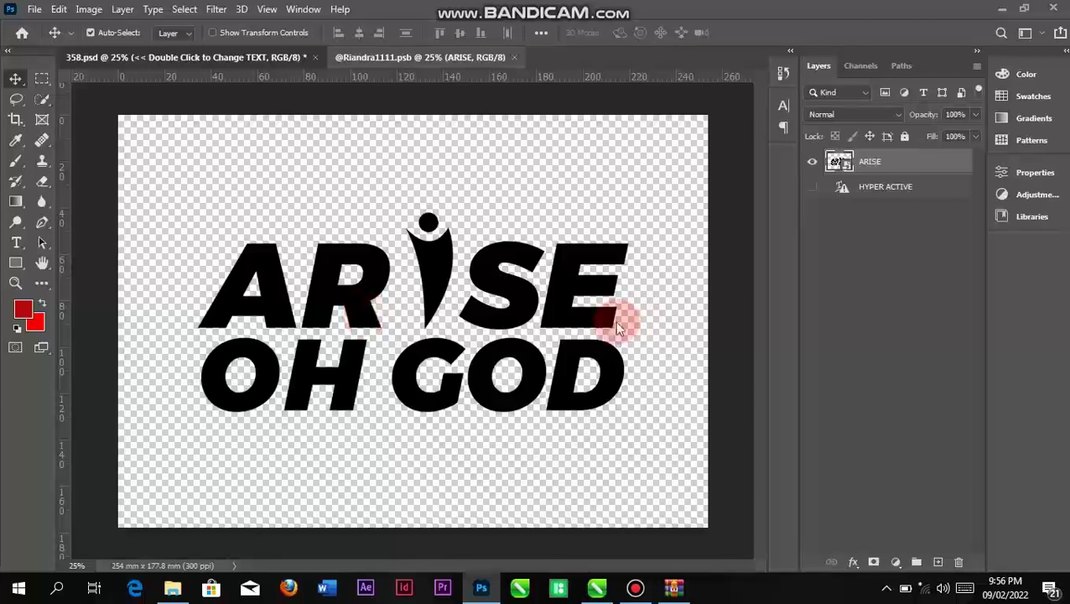
pyautogui.click(600, 386)
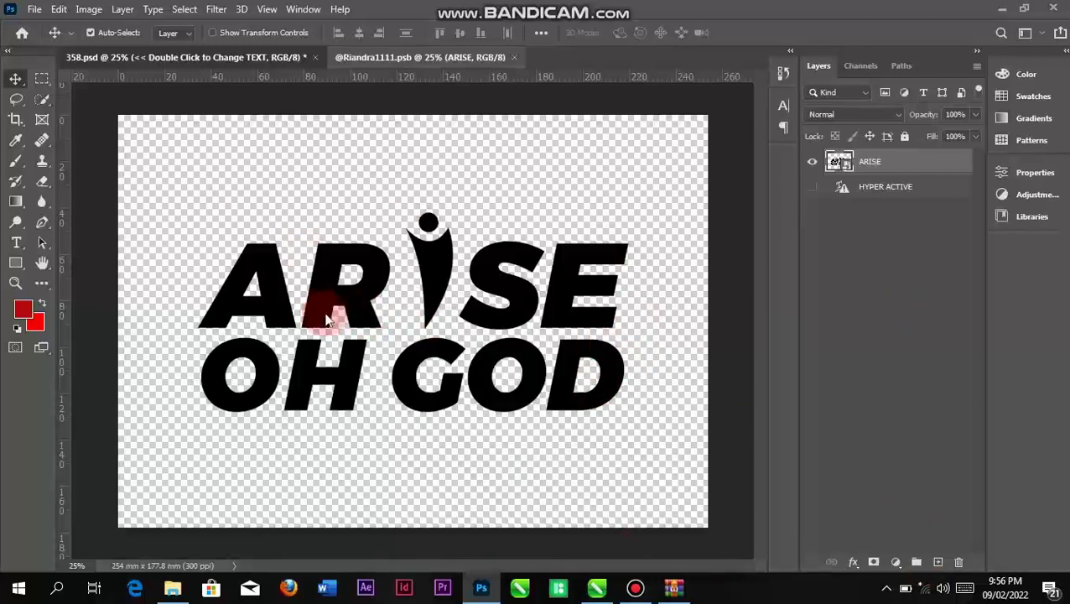
pyautogui.click(193, 57)
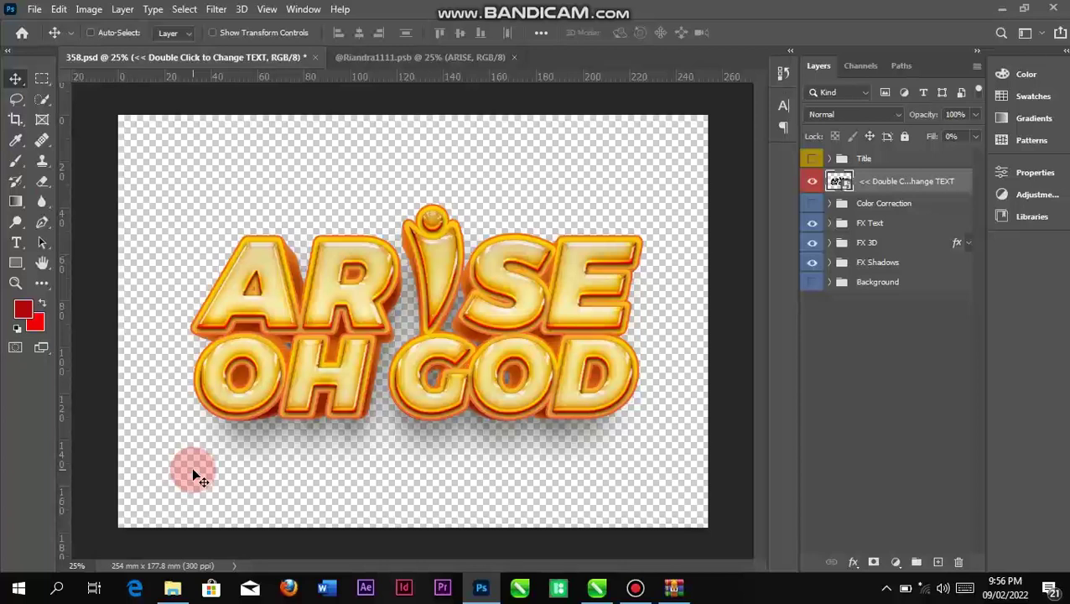
pyautogui.click(91, 33)
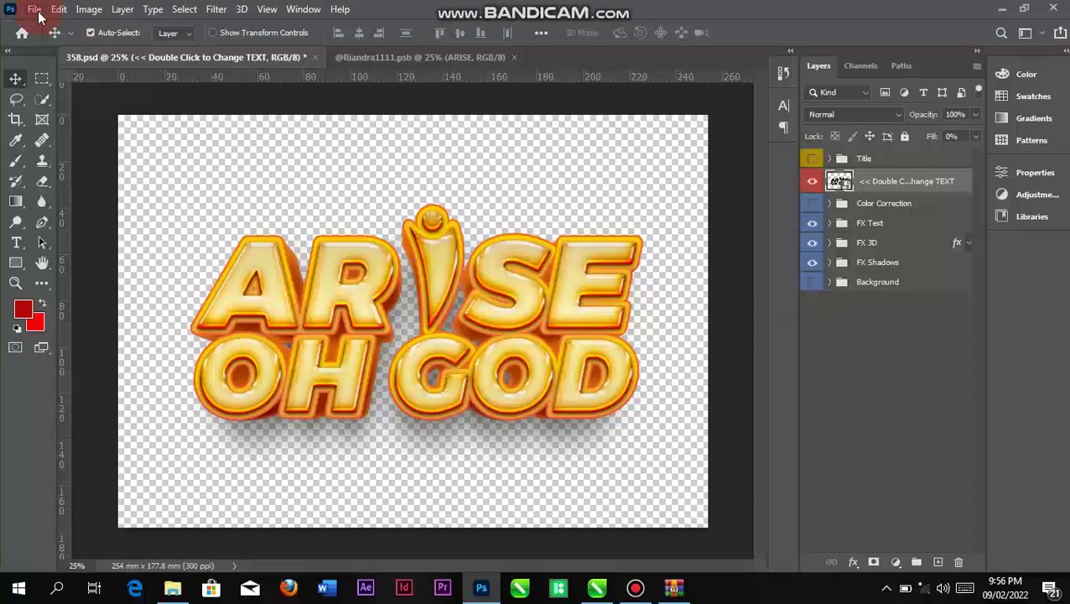
pyautogui.click(35, 10)
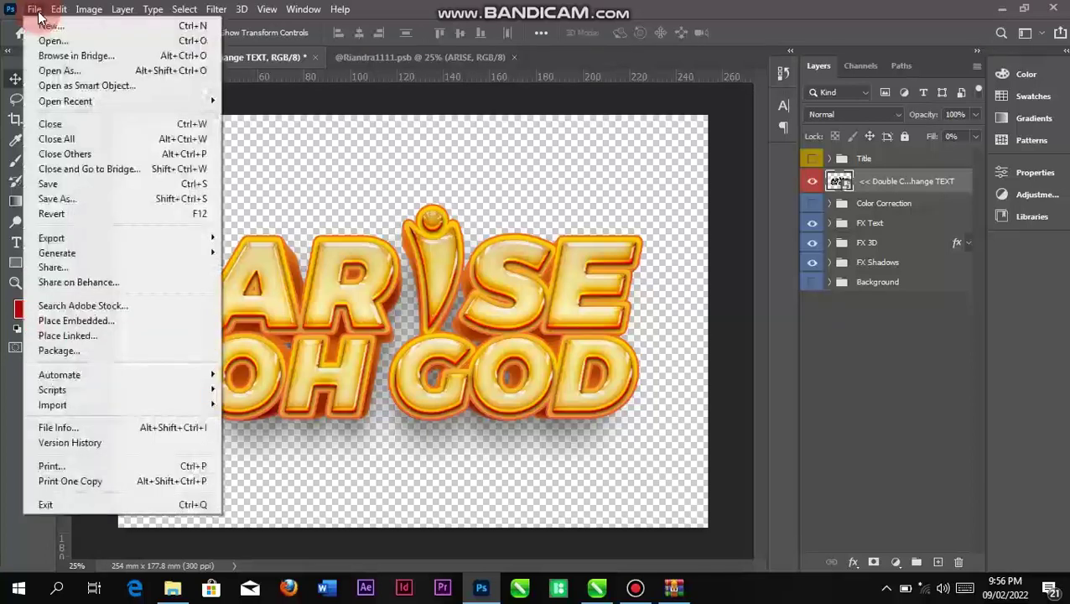
pyautogui.click(199, 202)
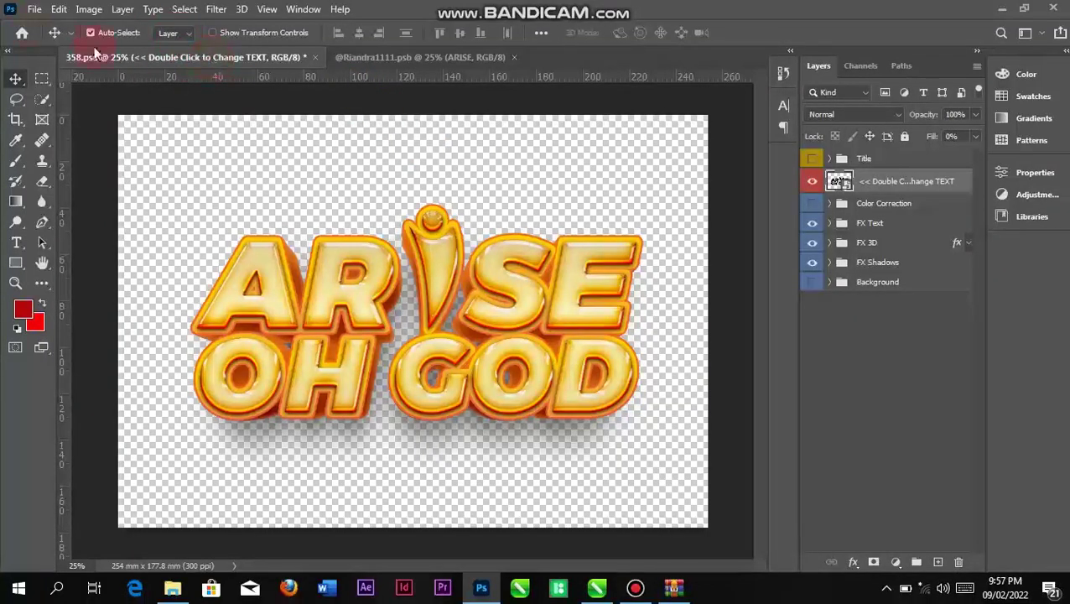
pyautogui.click(33, 10)
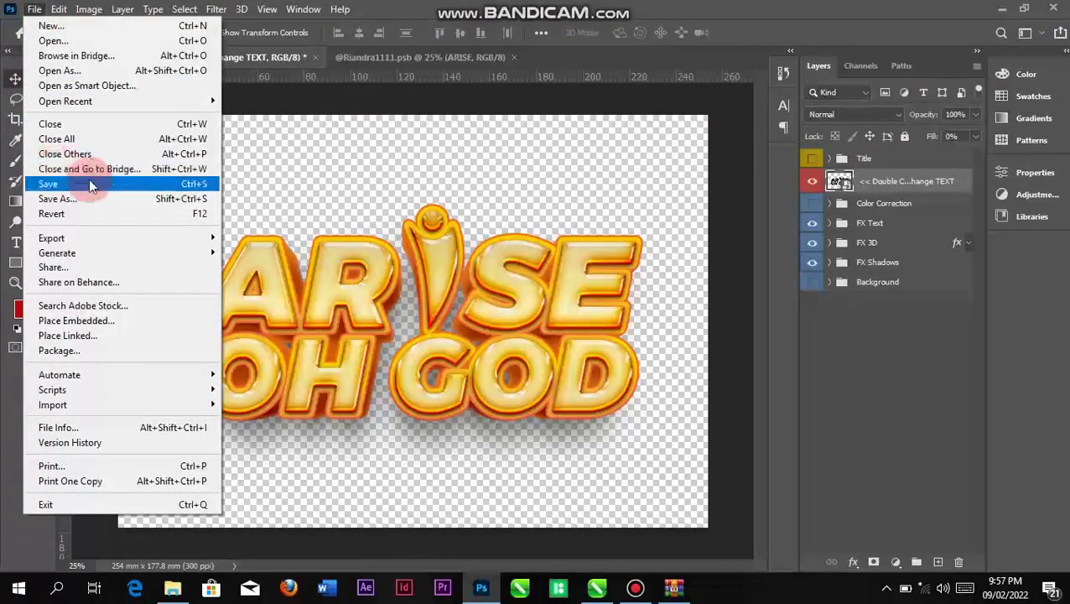
pyautogui.click(195, 202)
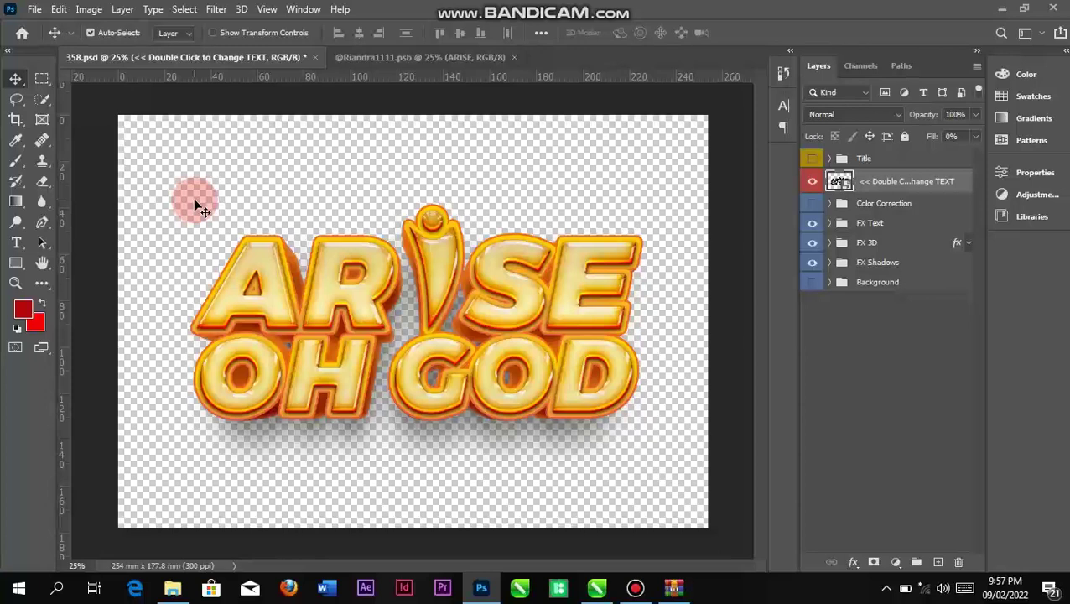
pyautogui.hotkey('ctrl', 'shift', 's')
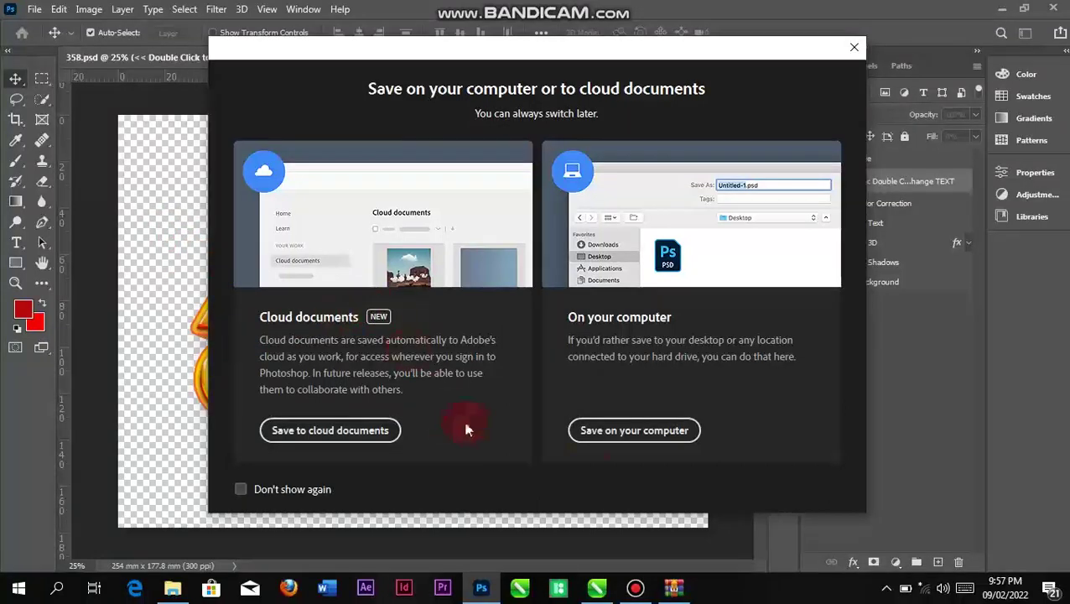
pyautogui.click(662, 432)
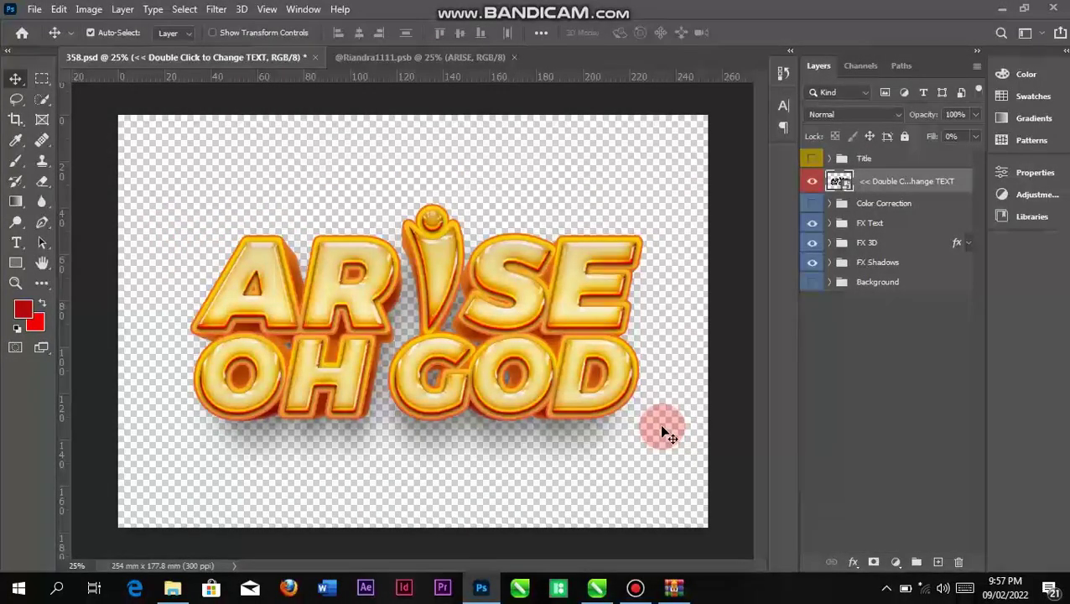
pyautogui.hotkey('ctrl', 'shift', 's')
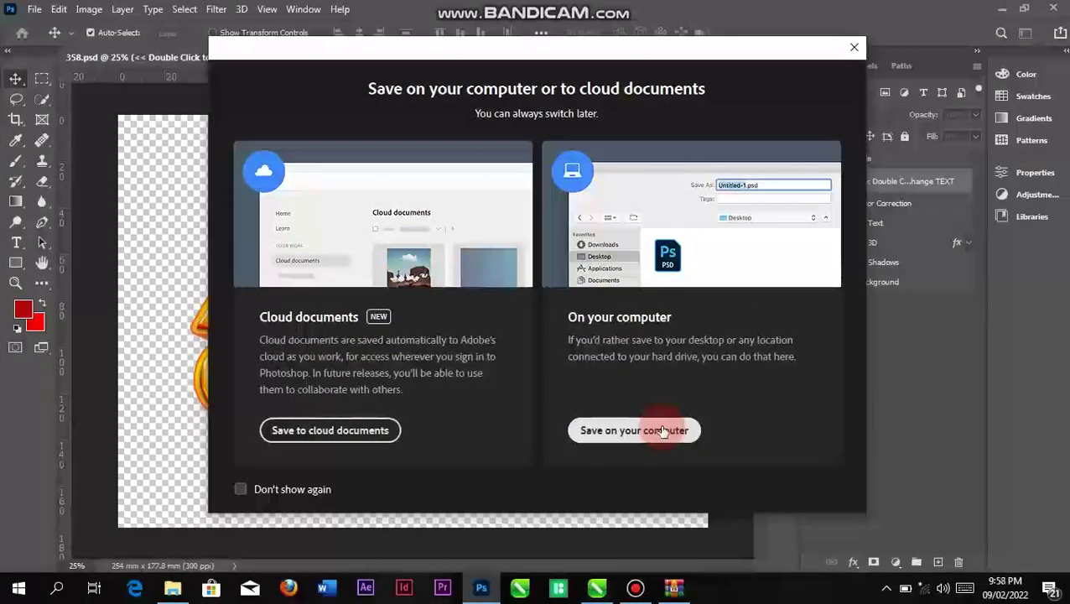
pyautogui.click(854, 48)
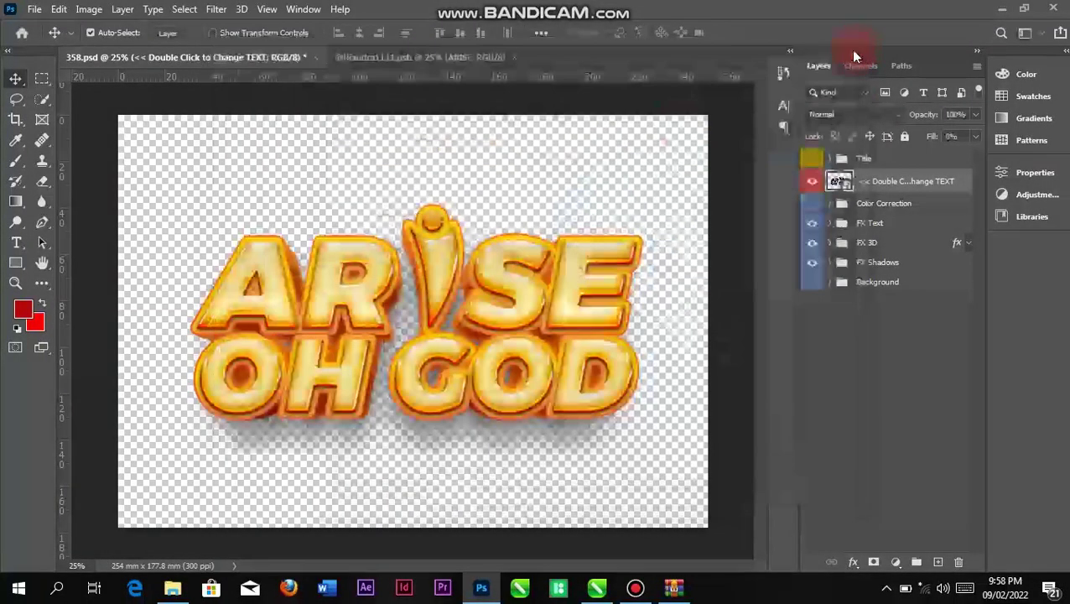
# Step: Start saving a copy of 358.psd on the computer with PNG as the file type
pyautogui.click(34, 10)
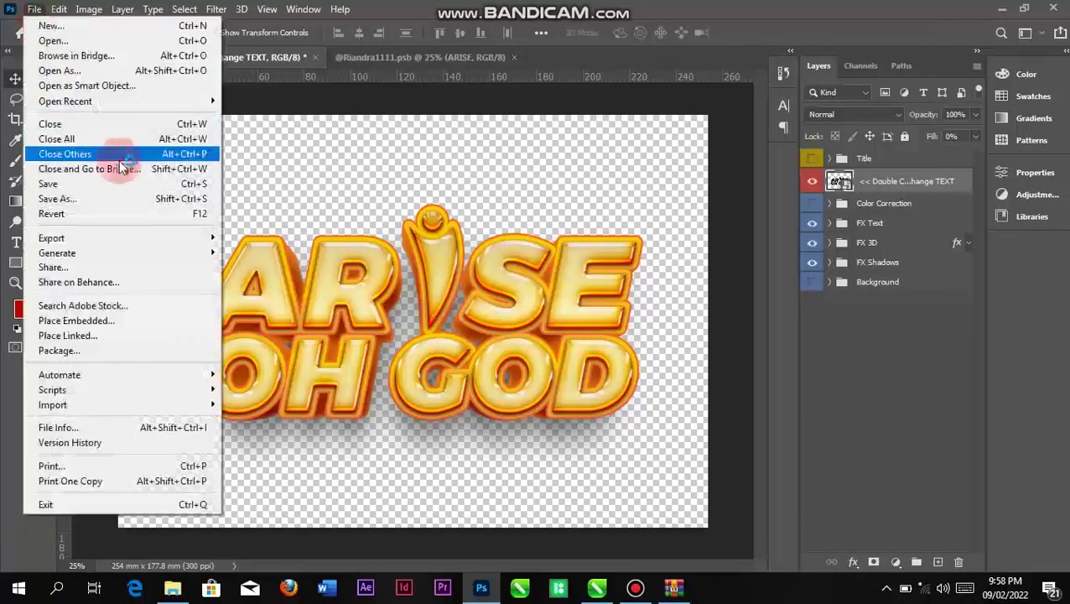
pyautogui.click(190, 198)
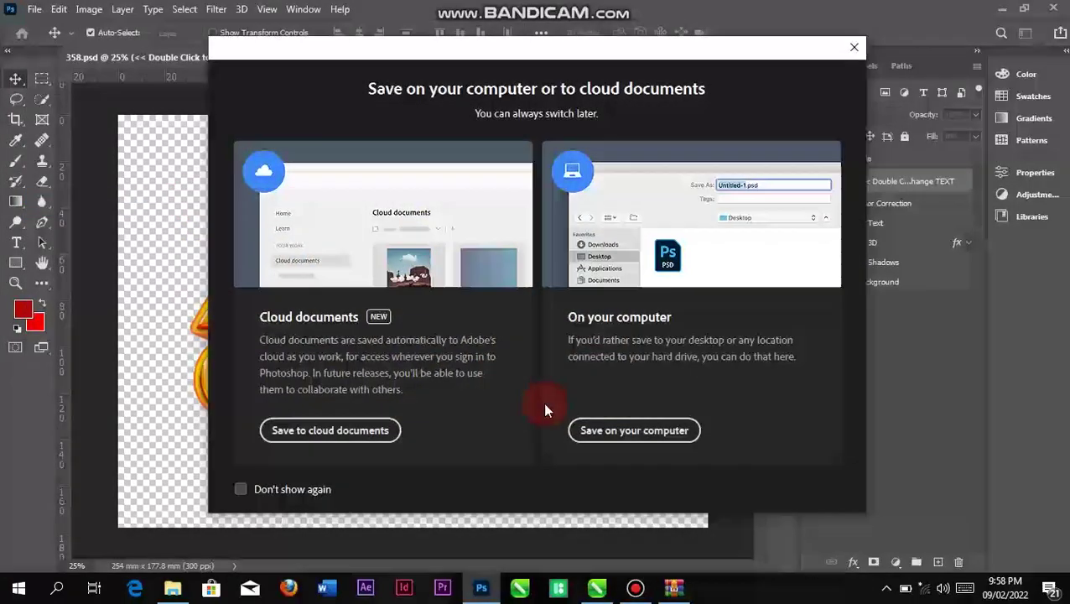
pyautogui.click(611, 431)
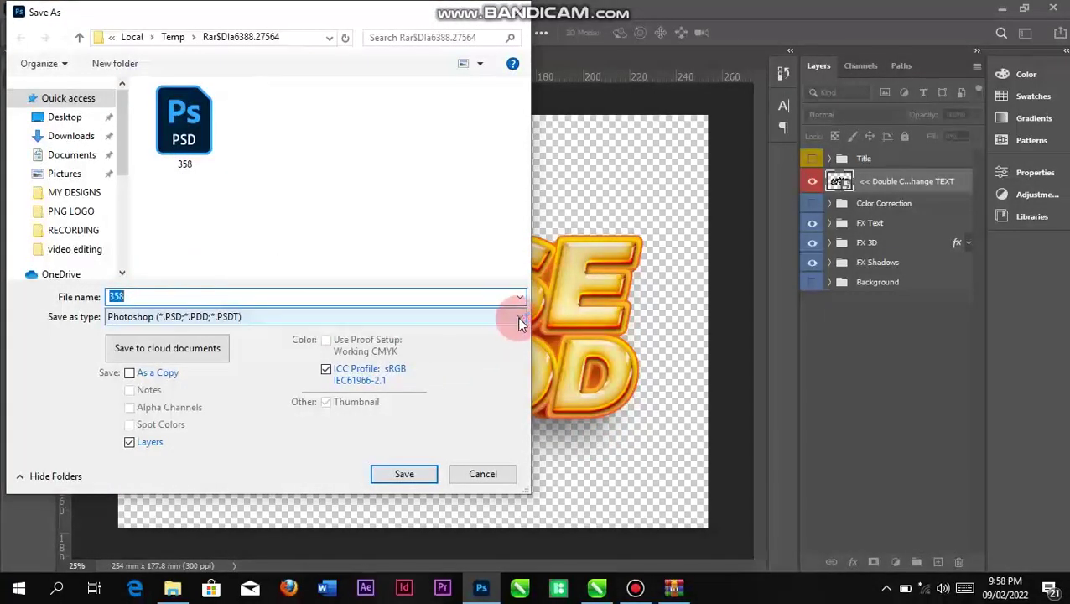
pyautogui.click(490, 324)
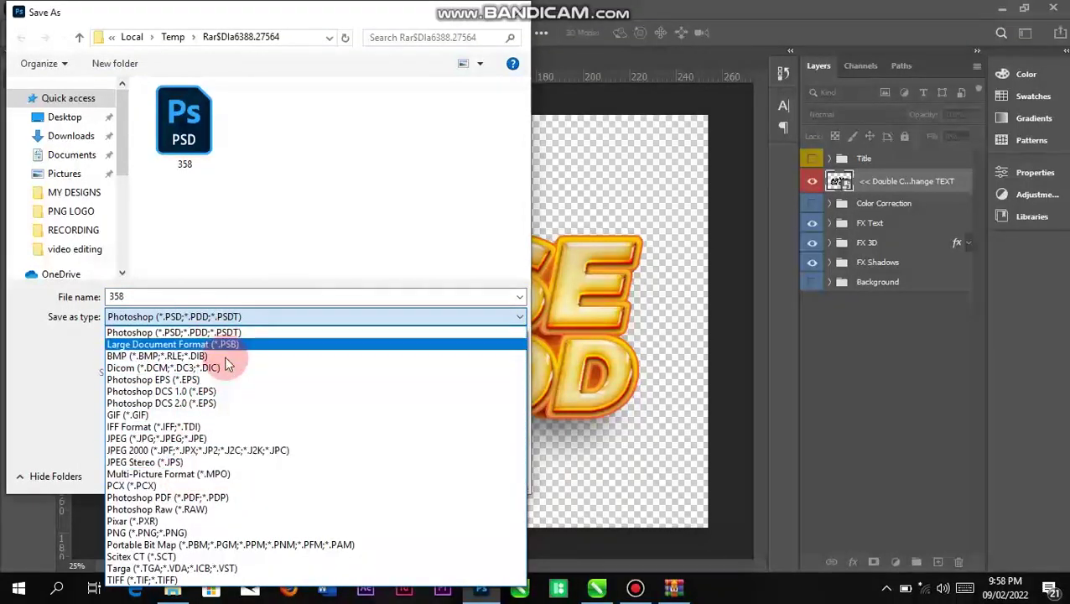
pyautogui.click(192, 534)
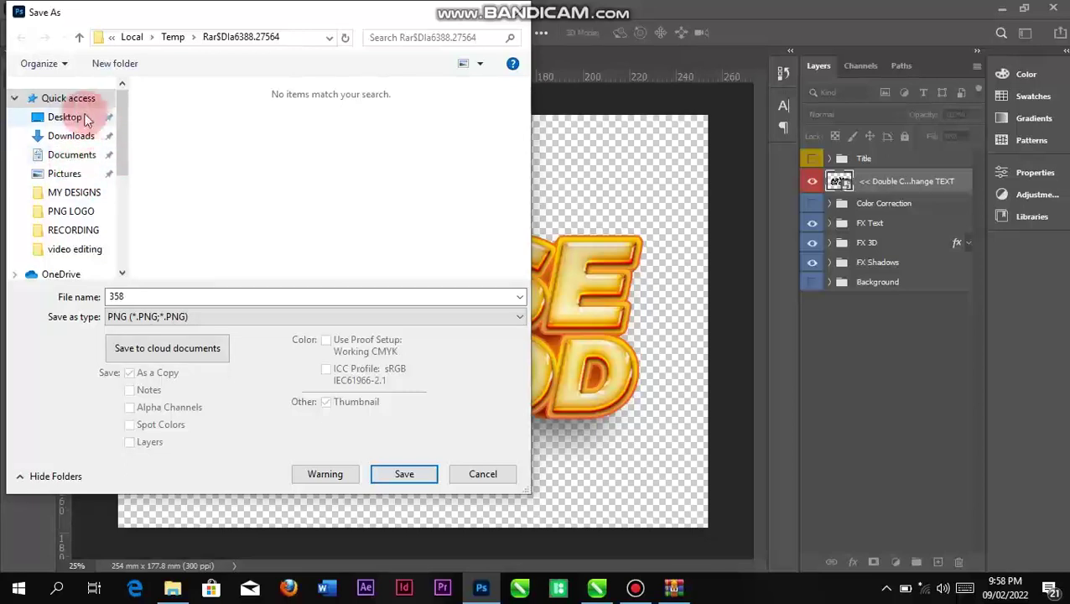
# Step: Save the PNG in the MY DESIGNS folder under the name ARISE 3D
pyautogui.click(78, 192)
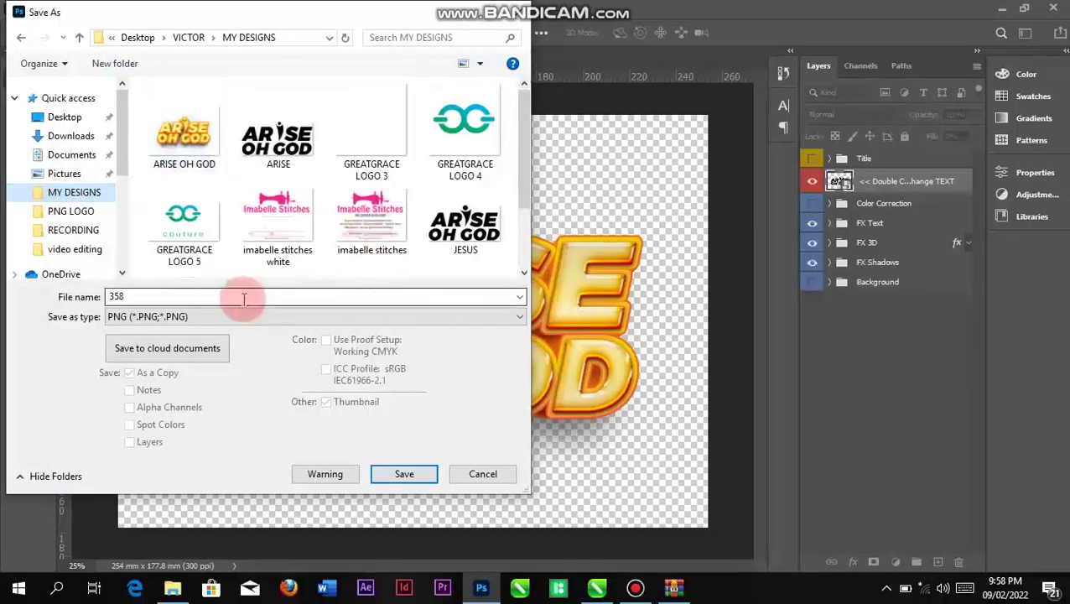
pyautogui.doubleClick(143, 295)
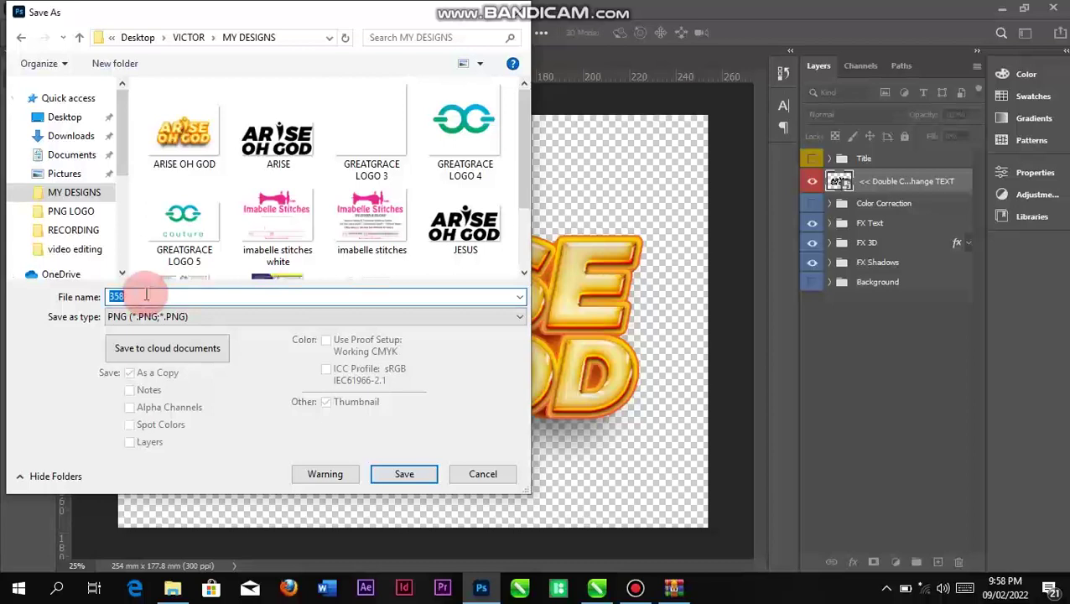
pyautogui.write('ARISE PNG')
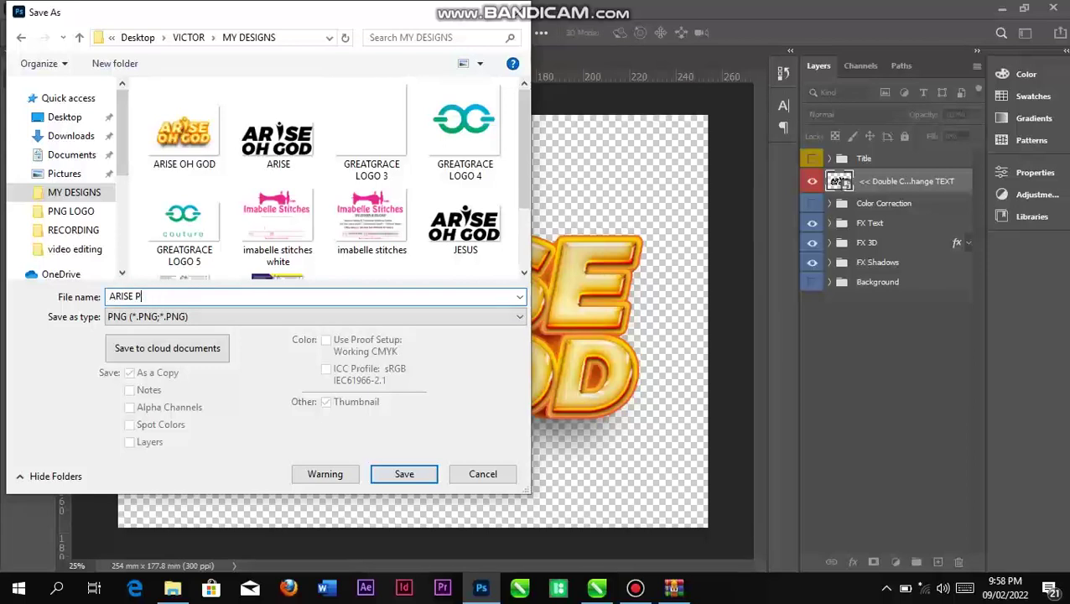
pyautogui.click(146, 295)
pyautogui.press('BackSpace')
pyautogui.write('3D')
pyautogui.press('Return')
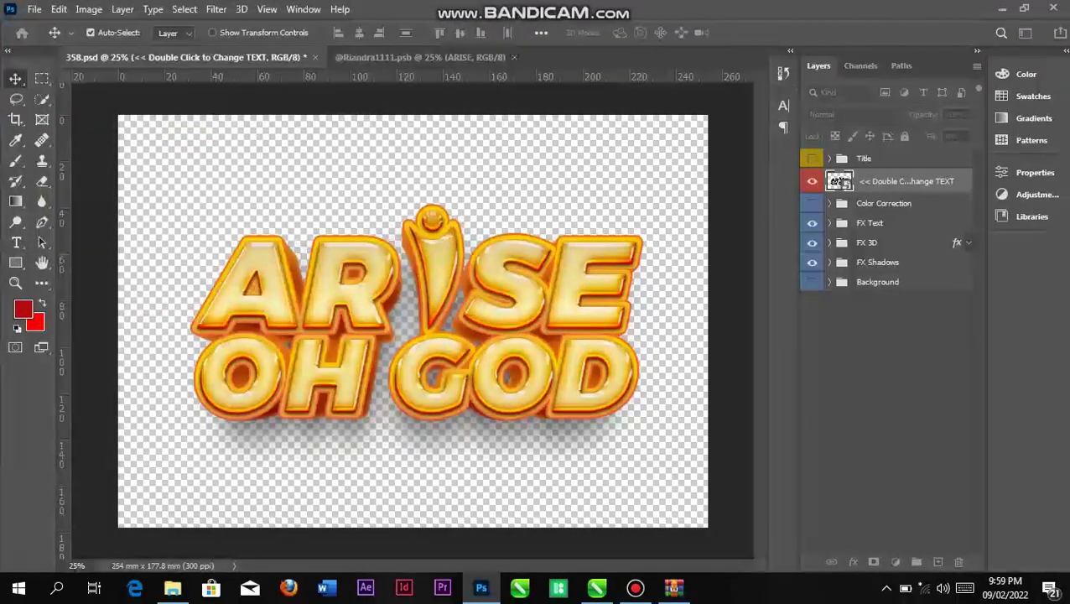
pyautogui.click(144, 292)
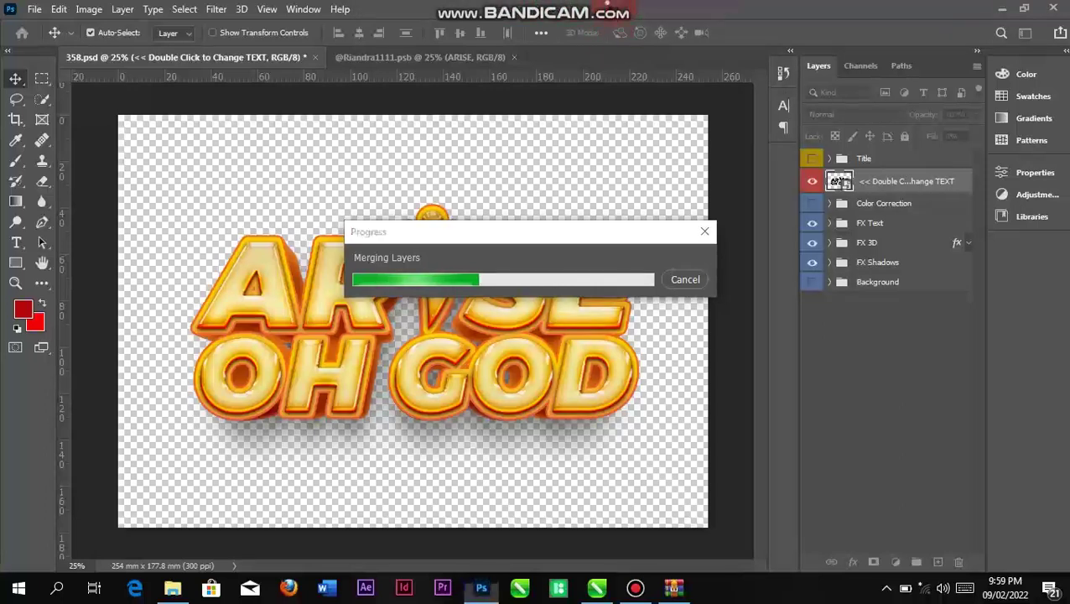
pyautogui.moveTo(609, 10)
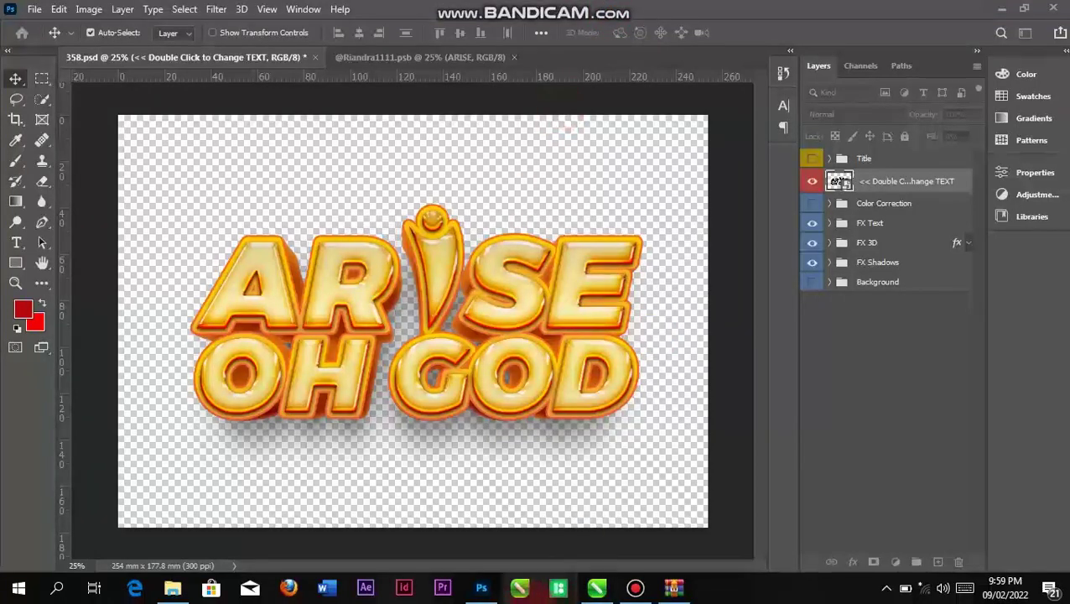
# Step: Switch to File Explorer and look through the MY DESIGNS folder for the exported lettering
pyautogui.click(597, 586)
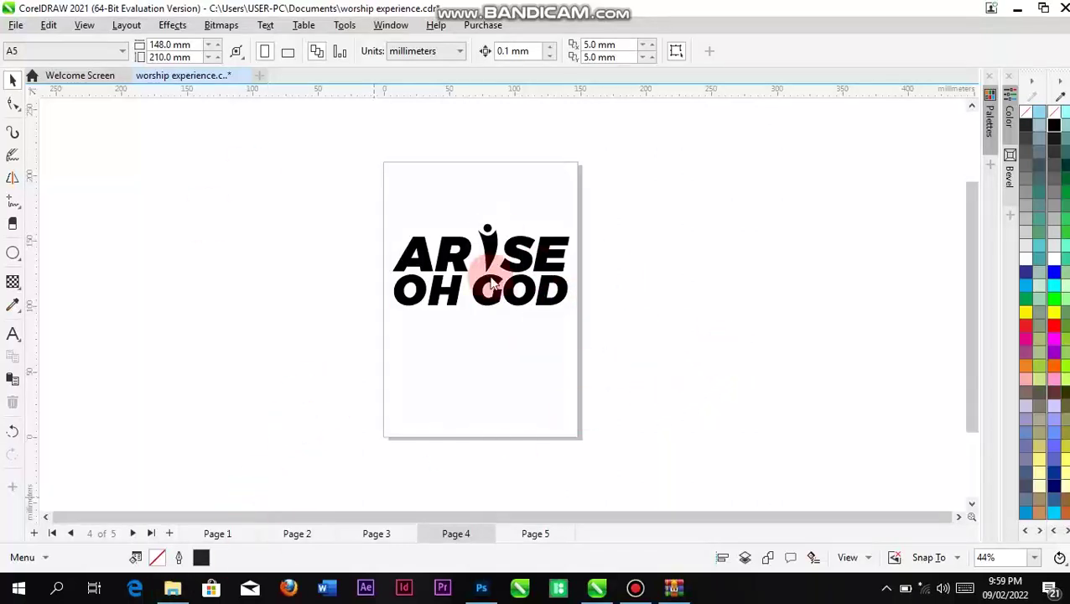
pyautogui.click(172, 589)
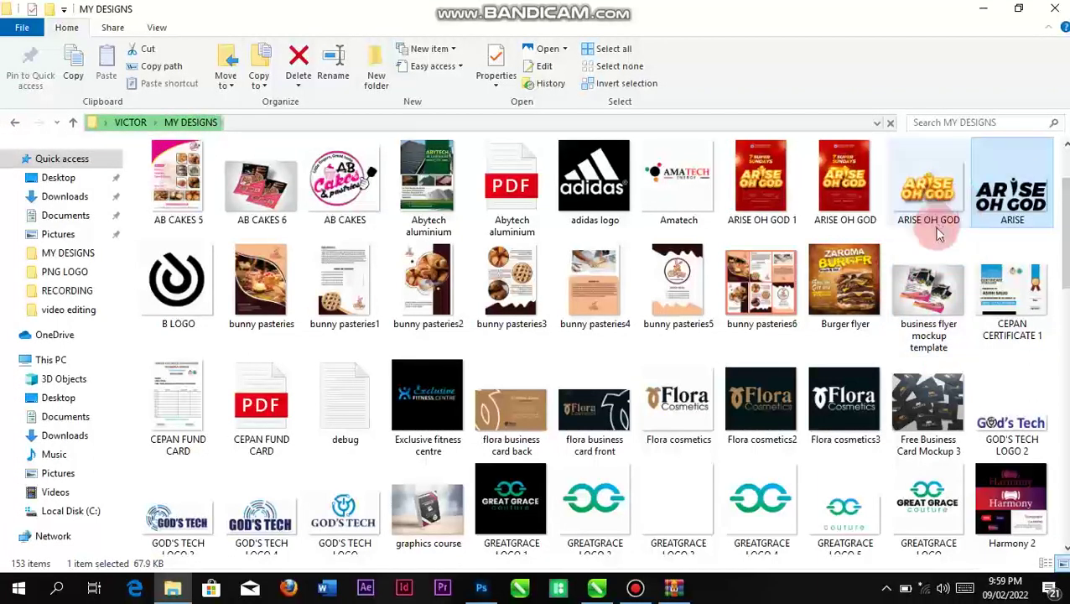
pyautogui.scroll(-4, 801, 308)
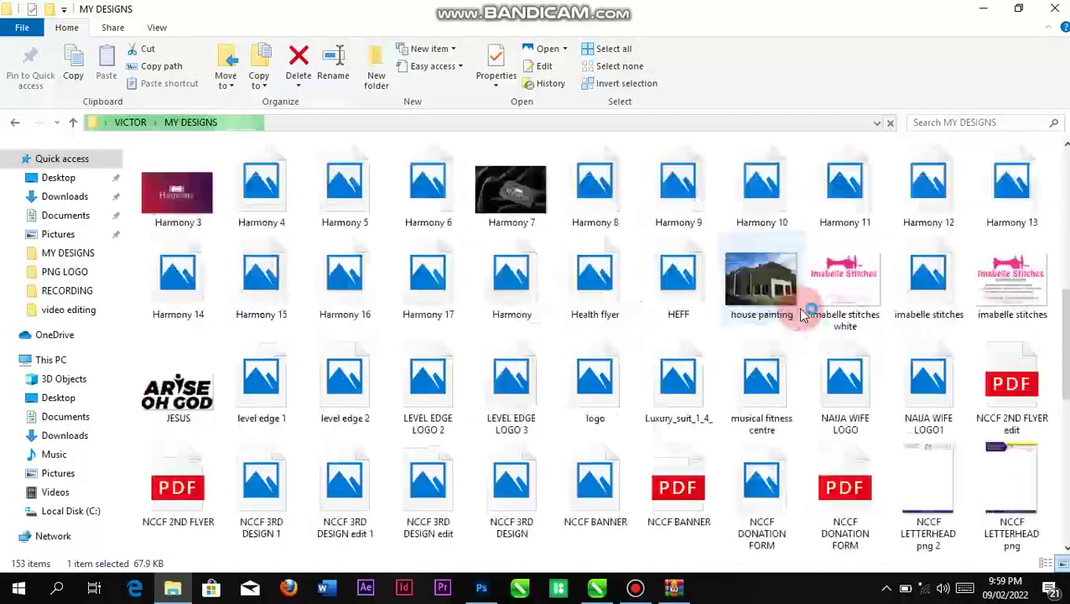
pyautogui.scroll(-2, 801, 308)
pyautogui.scroll(7, 798, 315)
pyautogui.scroll(-3, 793, 317)
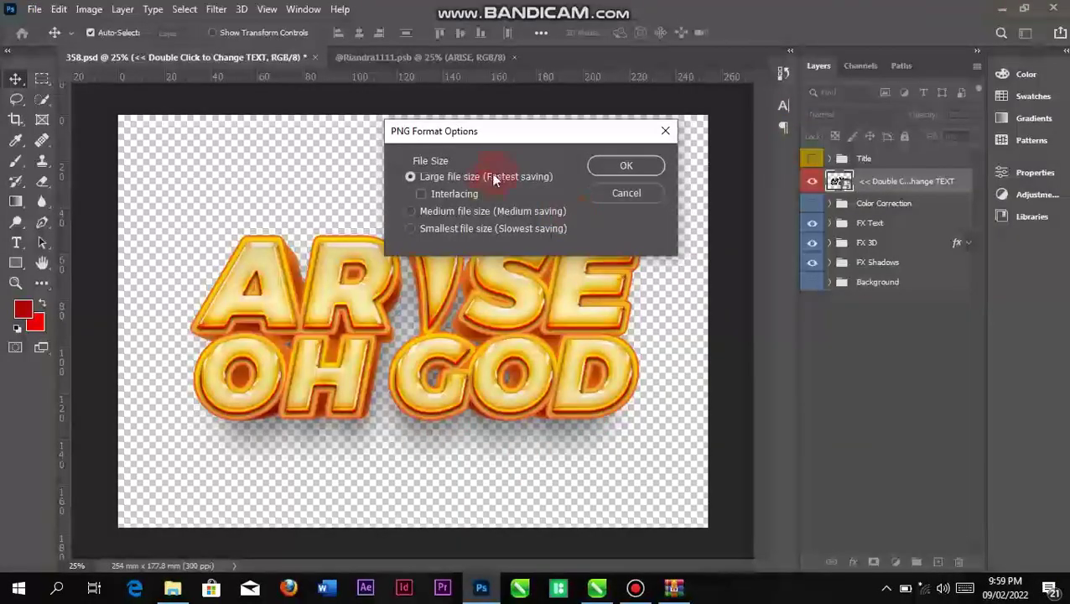
# Step: Complete the PNG export in Photoshop with the large file size (fastest saving) option
pyautogui.click(633, 165)
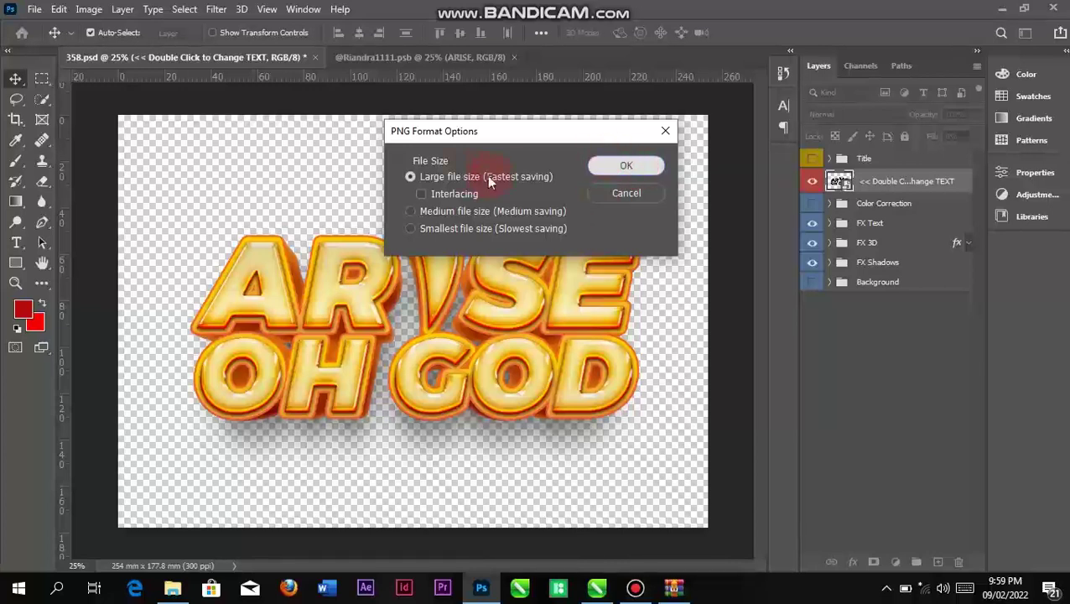
pyautogui.click(624, 164)
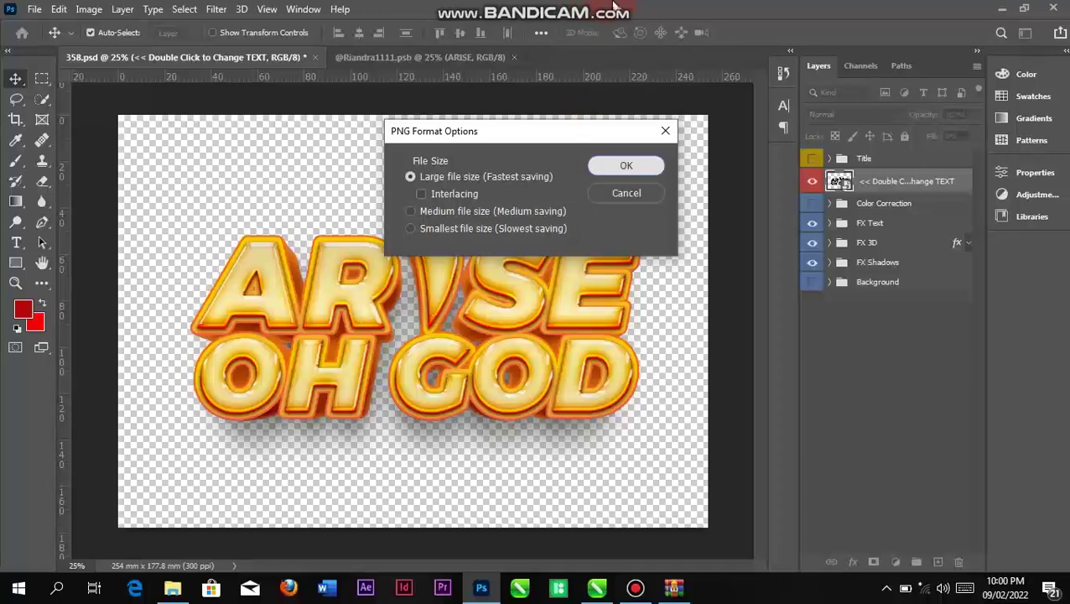
pyautogui.moveTo(617, 6)
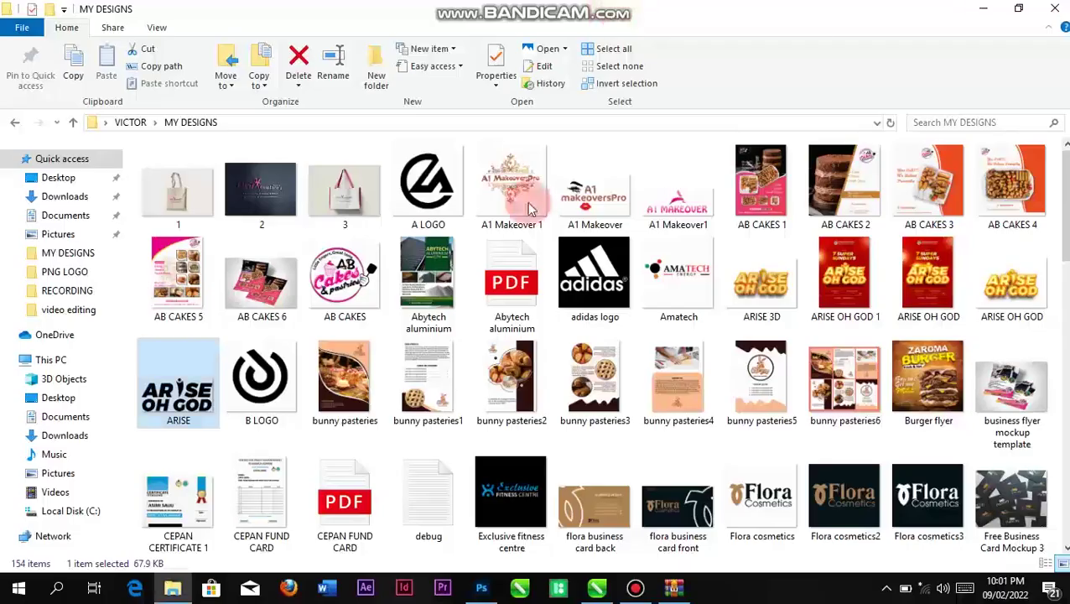
# Step: Place ARISE 3D from the MY DESIGNS folder on page 4 in CorelDRAW and scale it to about 52% below the black lettering
pyautogui.click(772, 276)
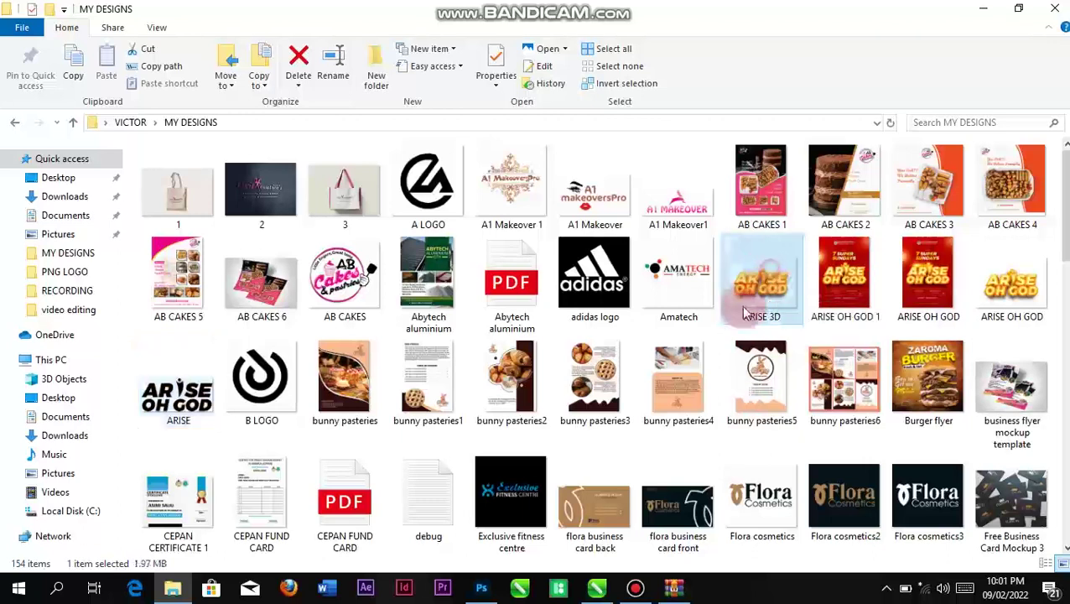
pyautogui.scroll(-1, 619, 484)
pyautogui.click(598, 589)
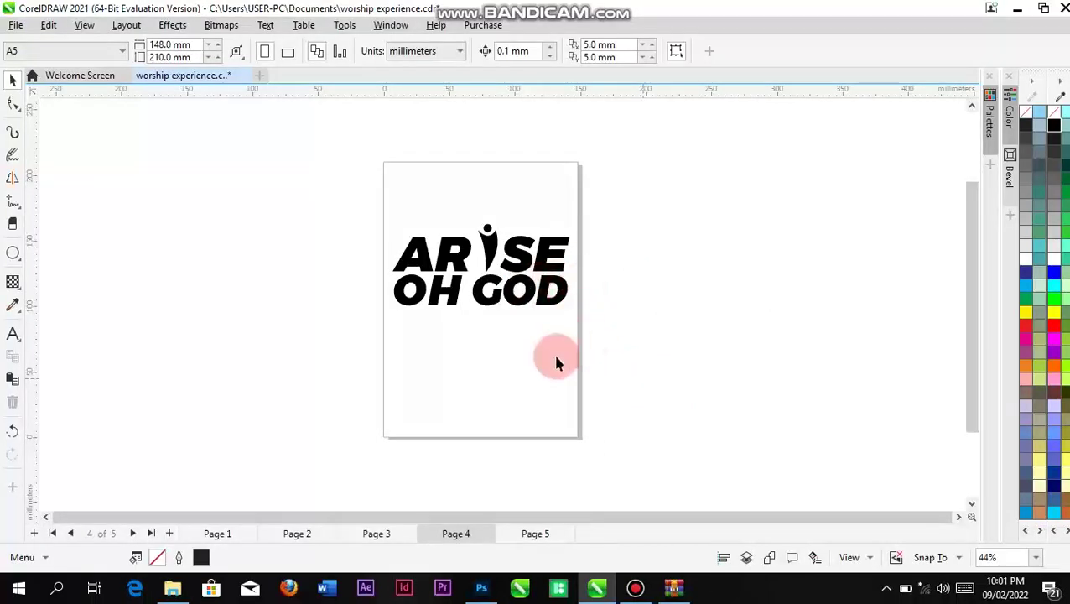
pyautogui.click(172, 592)
pyautogui.moveTo(761, 230); pyautogui.dragTo(600, 592)
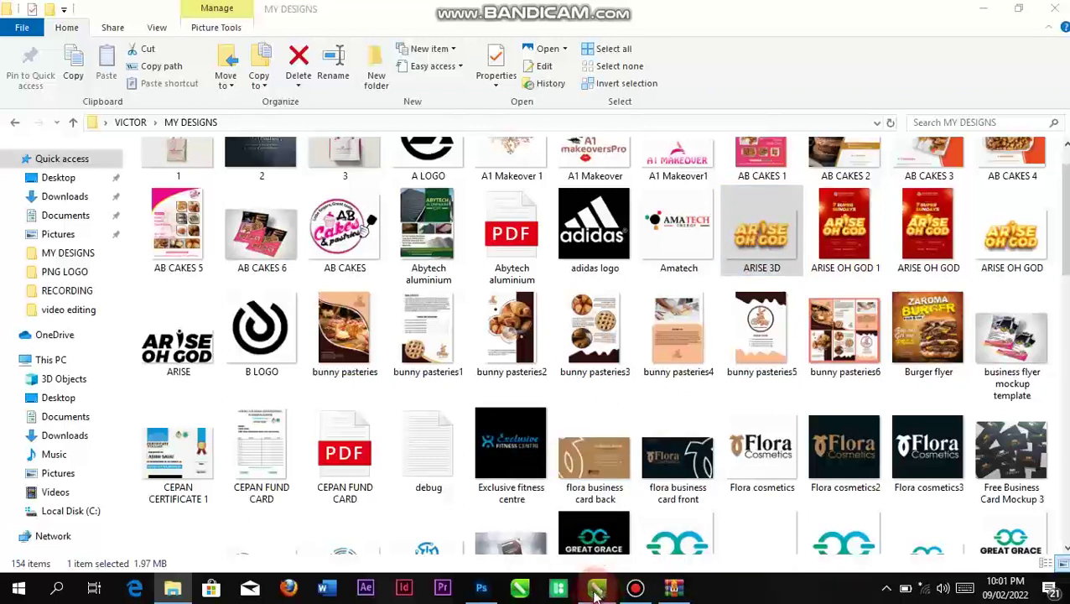
pyautogui.moveTo(597, 593); pyautogui.dragTo(597, 30)
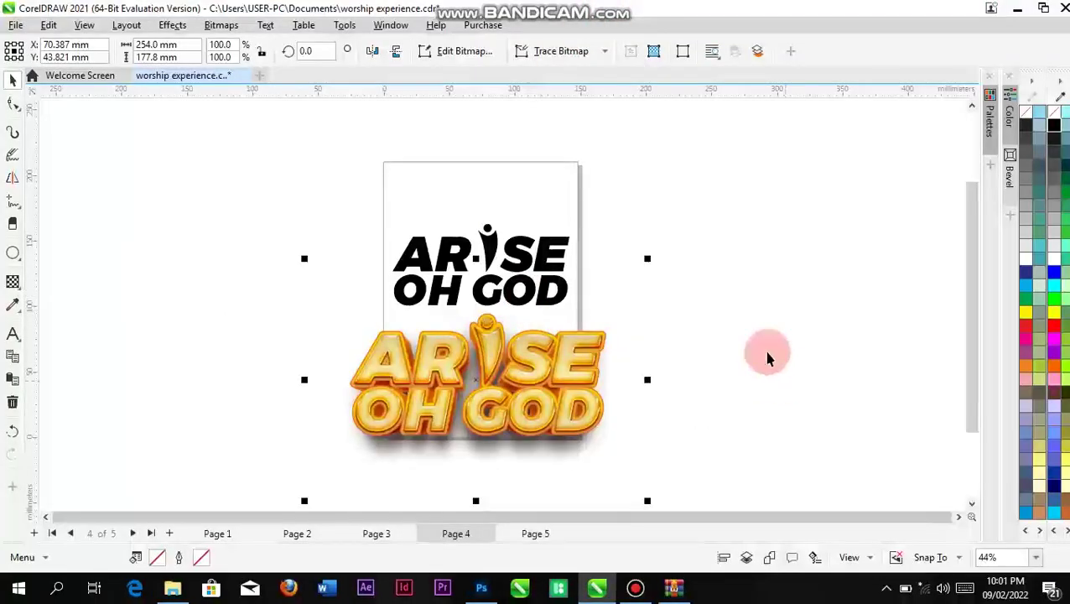
pyautogui.moveTo(646, 260); pyautogui.dragTo(569, 312)
pyautogui.moveTo(507, 392); pyautogui.dragTo(521, 386)
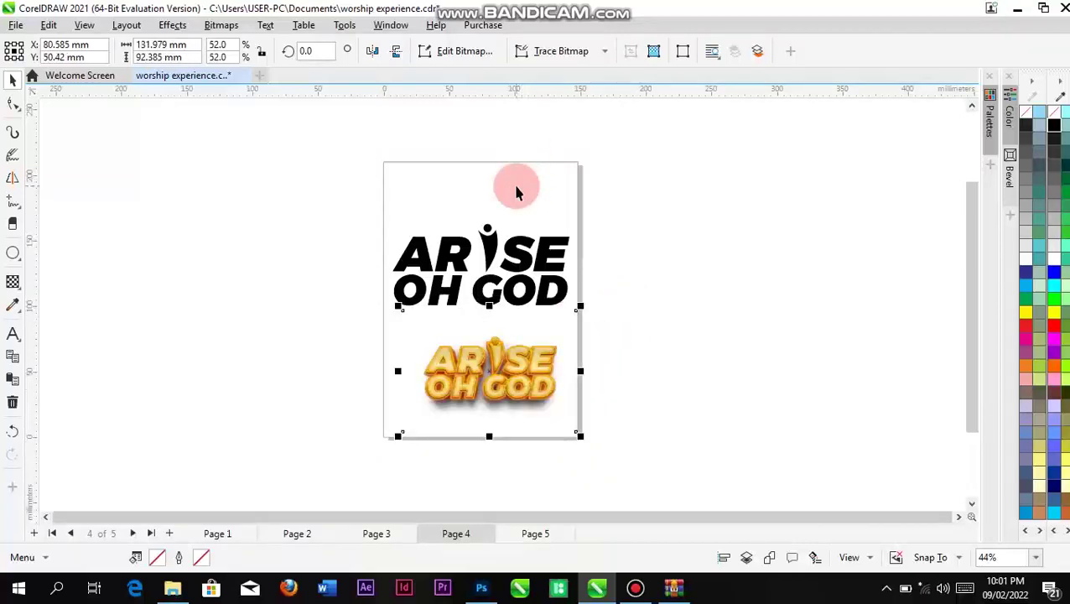
# Step: Add a page-sized 148 × 210 mm rectangle behind the lettering and fill it with red
pyautogui.click(14, 254)
pyautogui.click(13, 255)
pyautogui.click(15, 255)
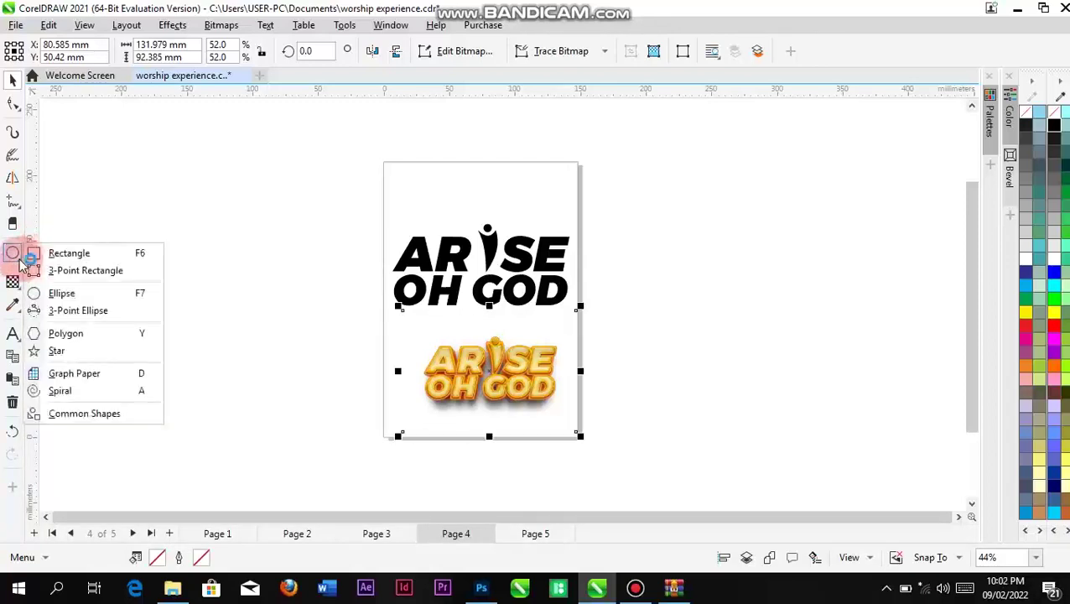
pyautogui.click(99, 253)
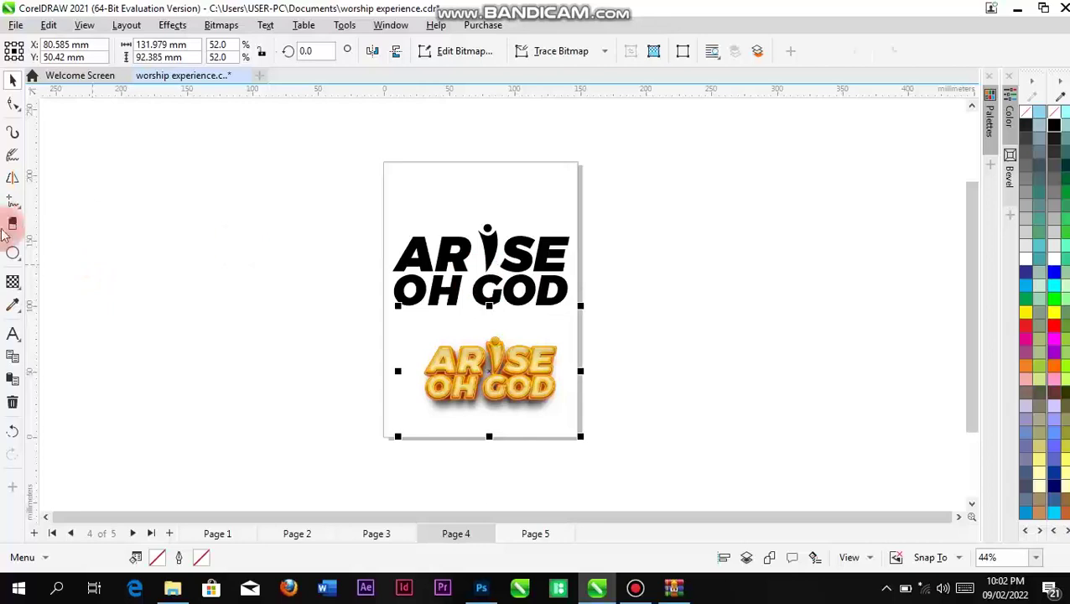
pyautogui.doubleClick(13, 256)
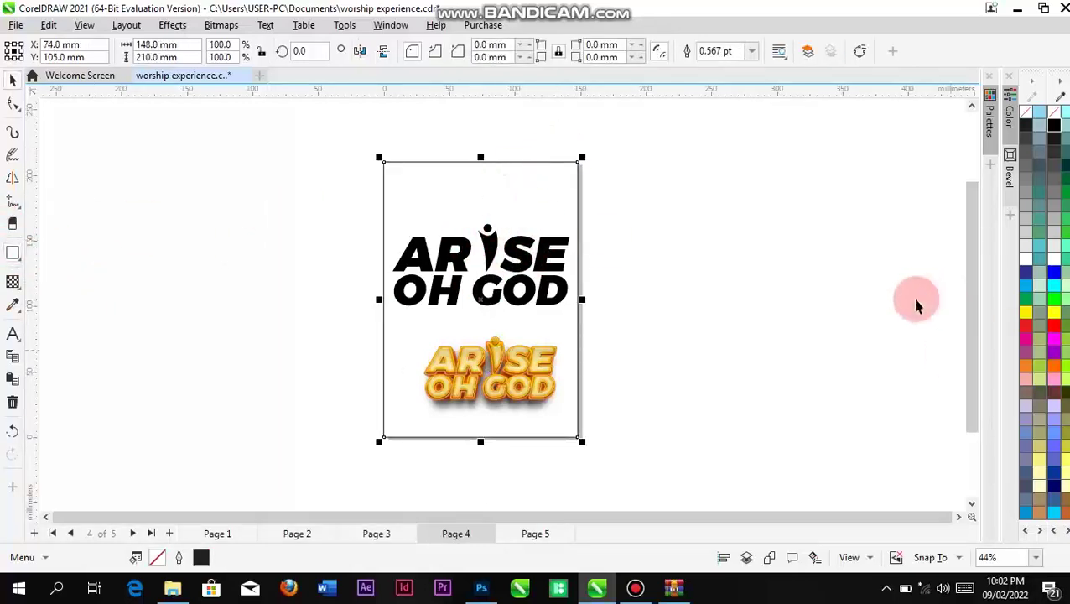
pyautogui.click(1055, 327)
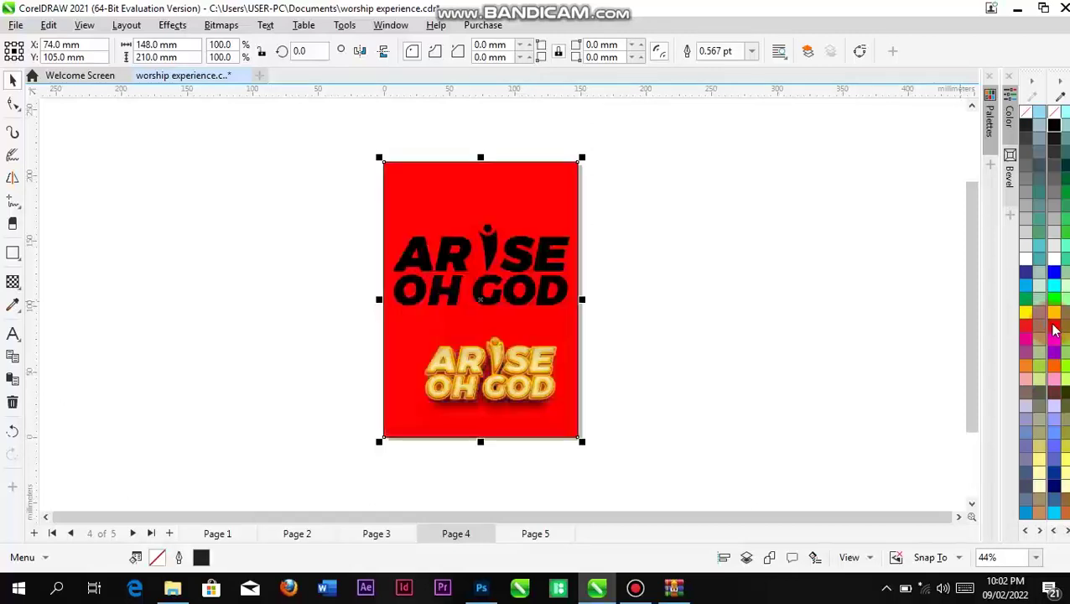
# Step: Enlarge the gold ARISE OH GOD image to about 75% on the red page
pyautogui.click(534, 363)
pyautogui.moveTo(583, 307); pyautogui.dragTo(620, 278)
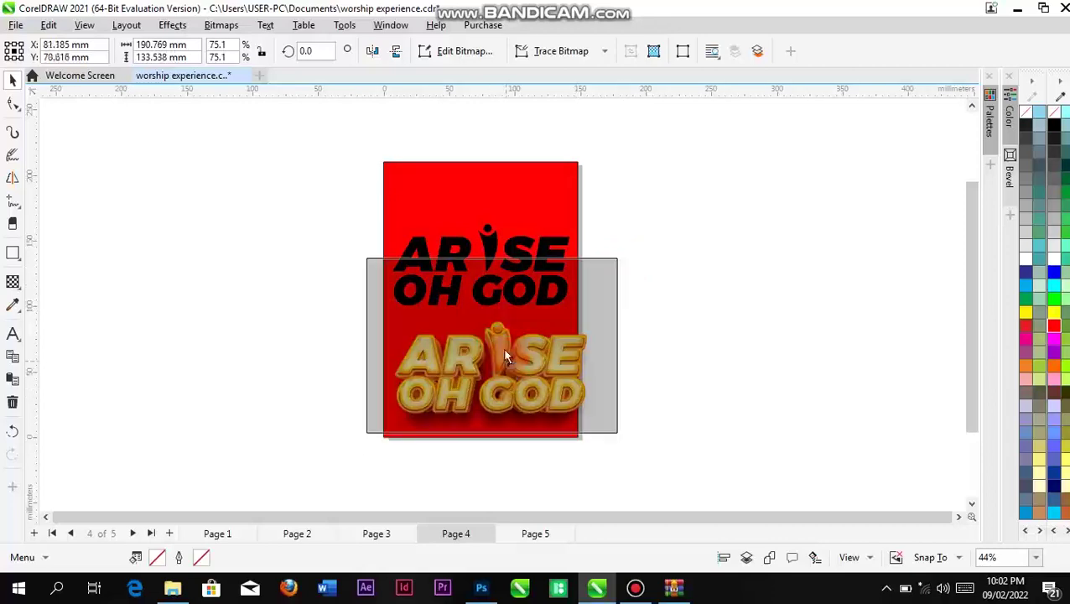